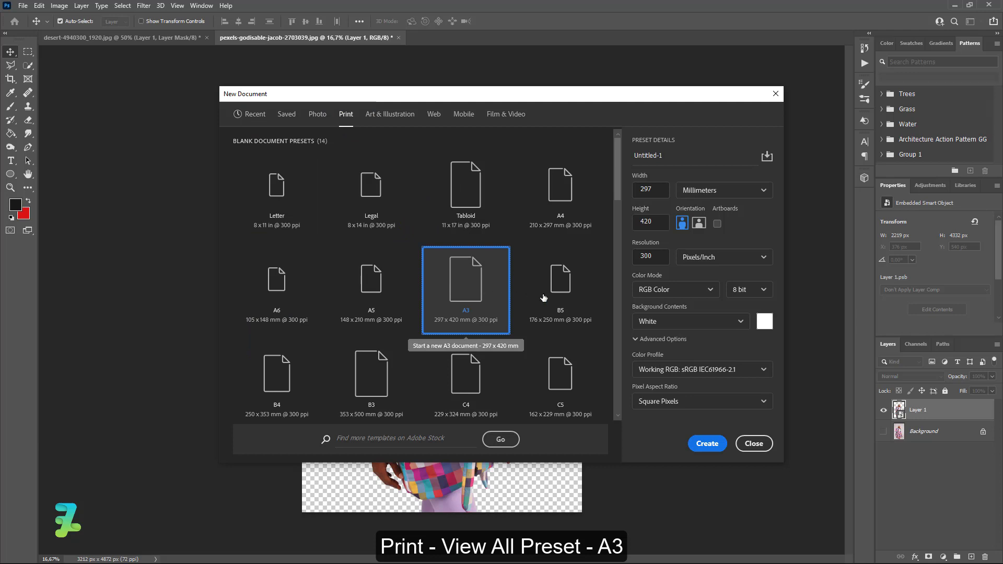
Create a new portrait A3 print document, 297 x 420 mm at 300 pixels/inch, and activate the Gradient tool.
click(703, 454)
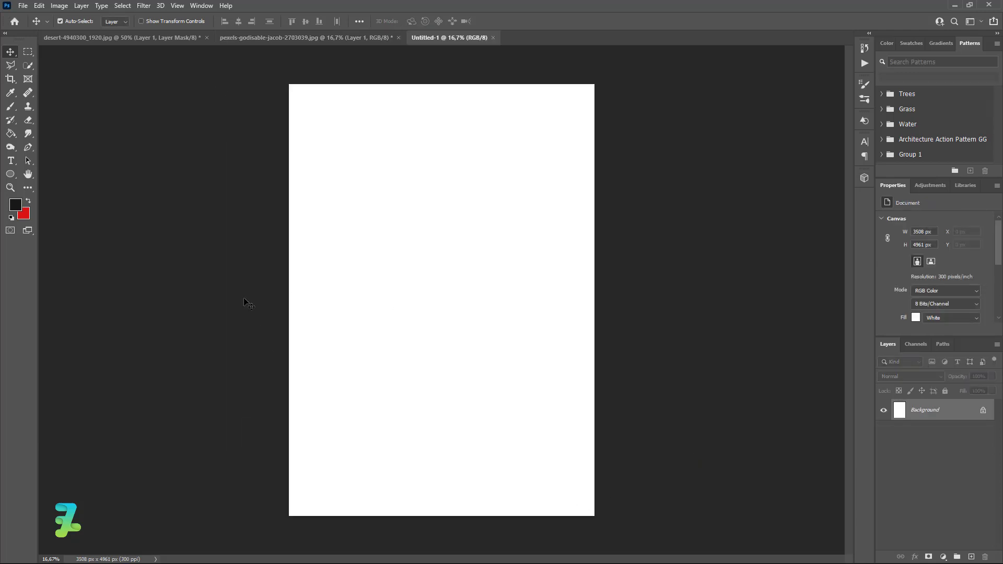
click(15, 134)
click(39, 134)
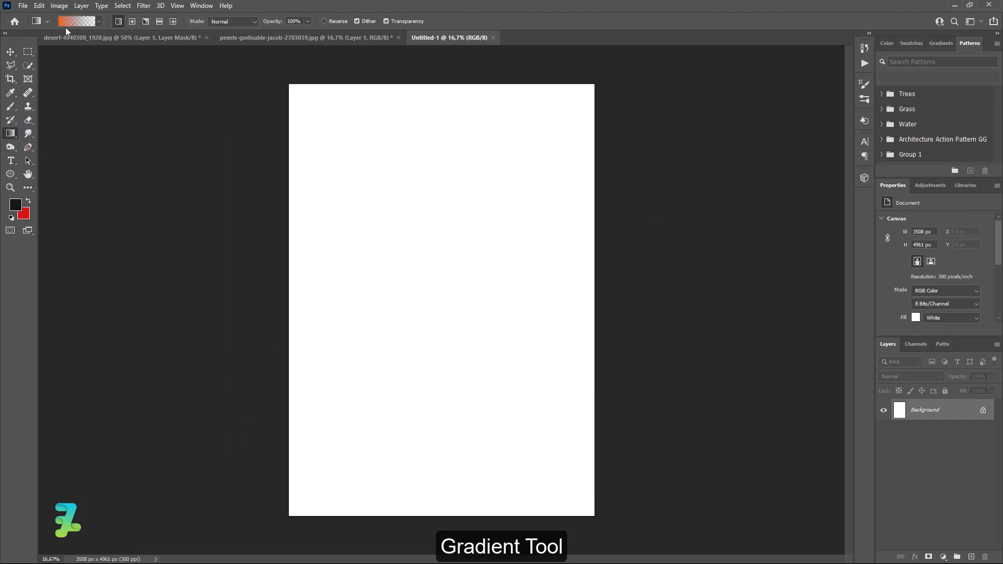
Edit the gradient so its start colour stop at 0% is the dark navy #0e1229.
click(67, 23)
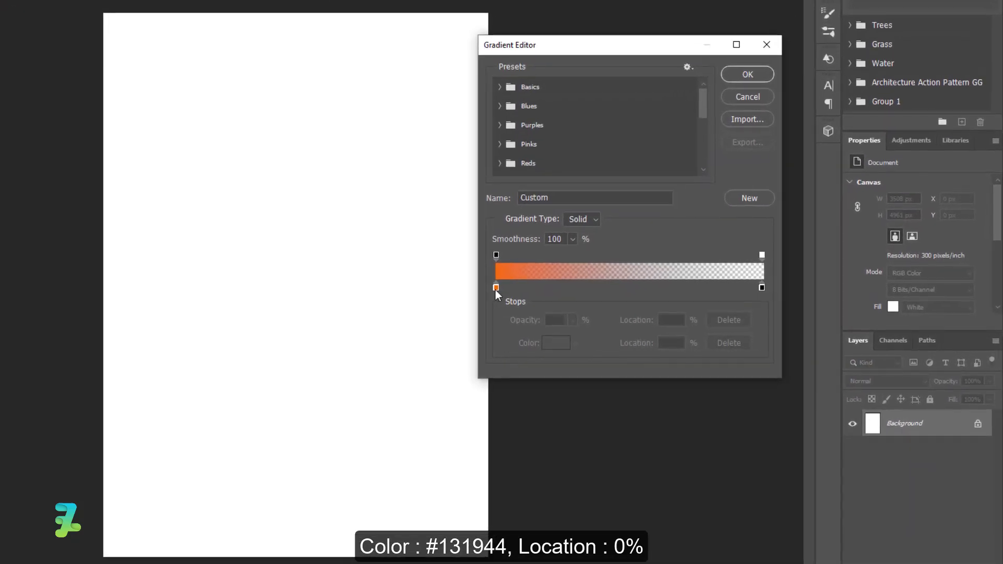
double_click(571, 298)
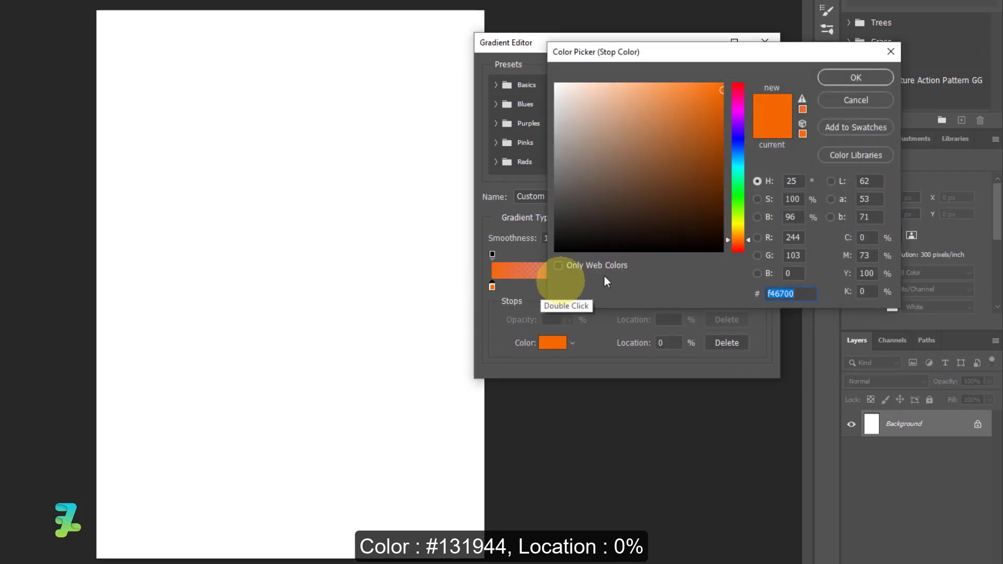
click(738, 143)
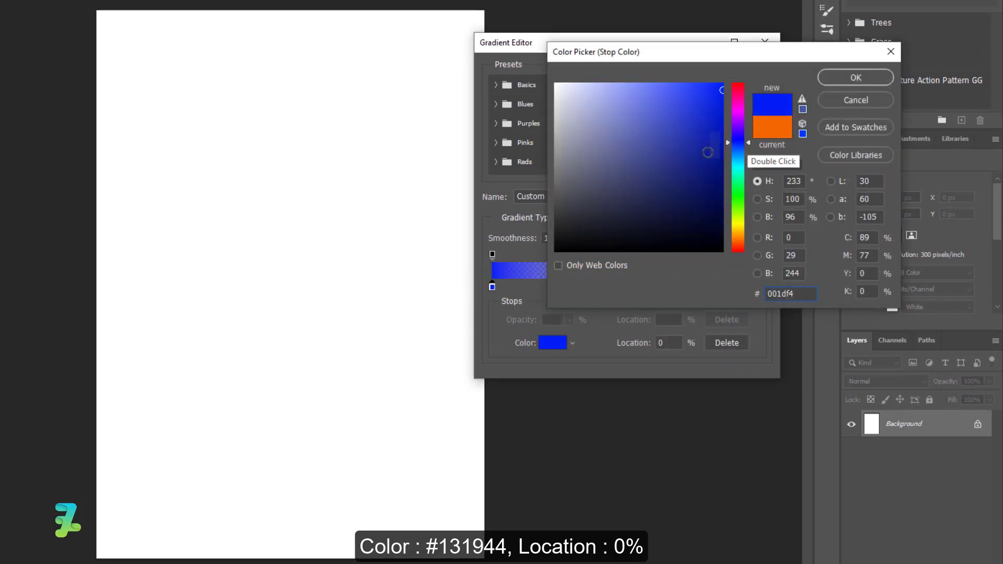
drag(712, 152, 676, 208)
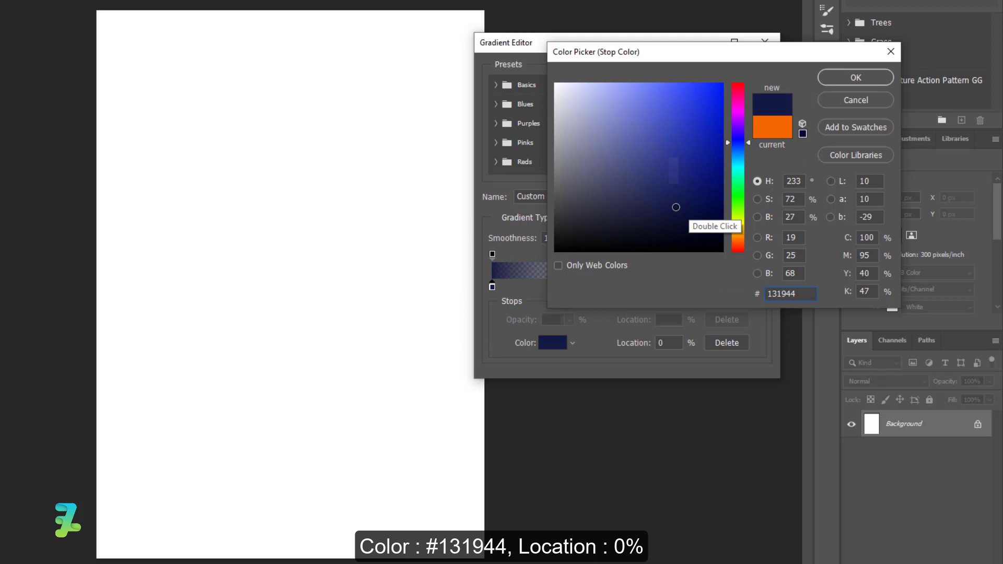
click(826, 74)
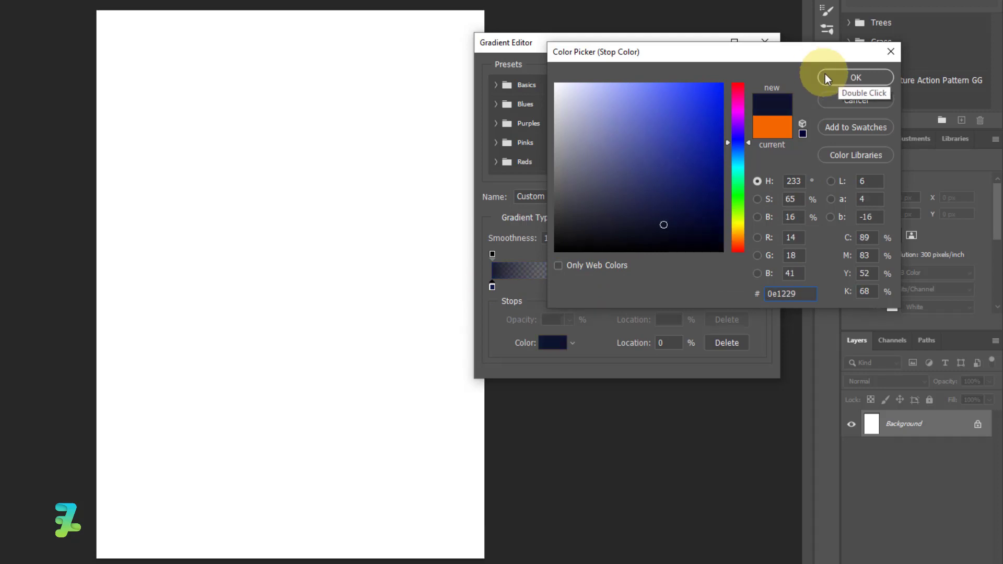
Set the opacity of the gradient's end opacity stop at location 100% to 100%.
click(760, 254)
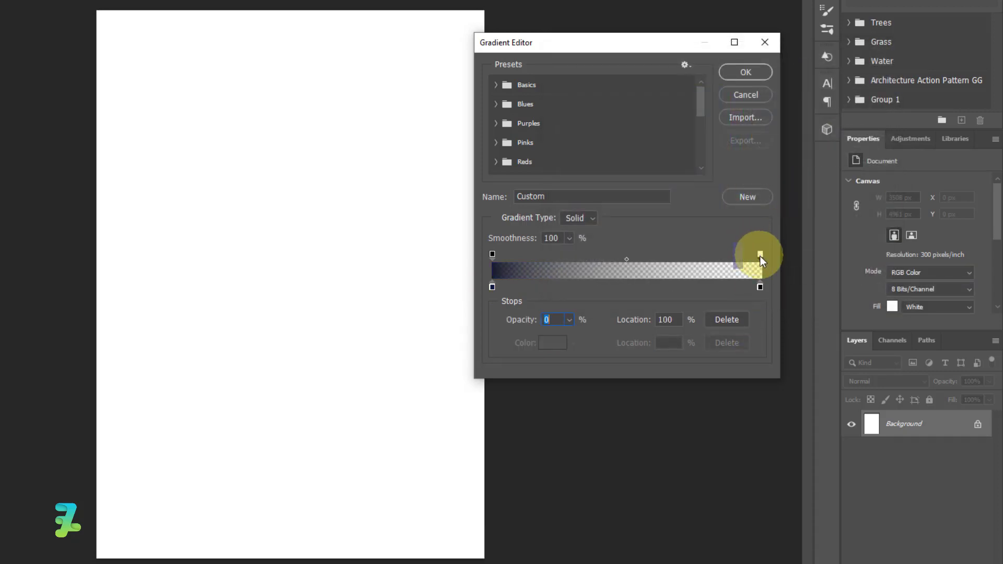
double_click(760, 255)
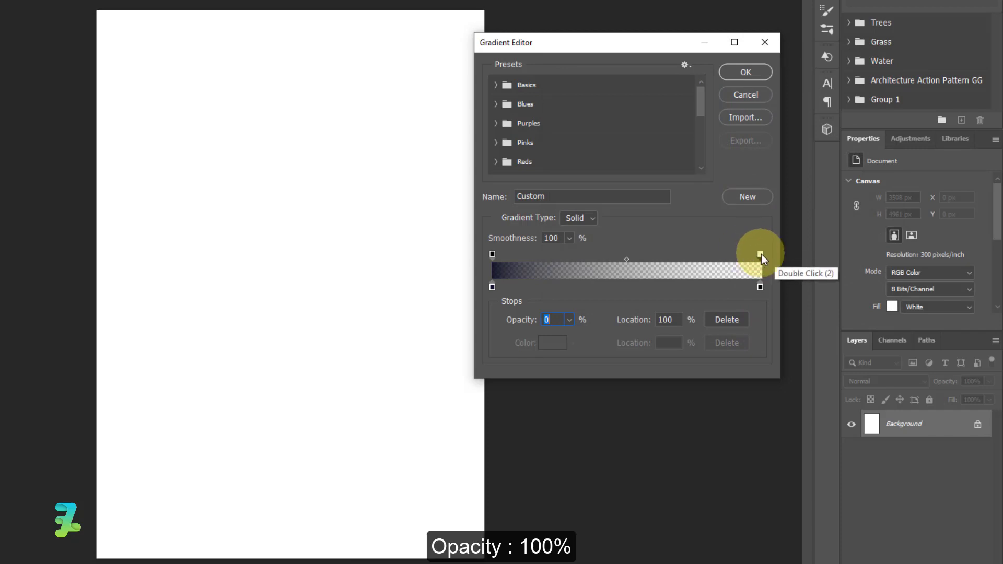
click(569, 319)
drag(562, 333, 701, 330)
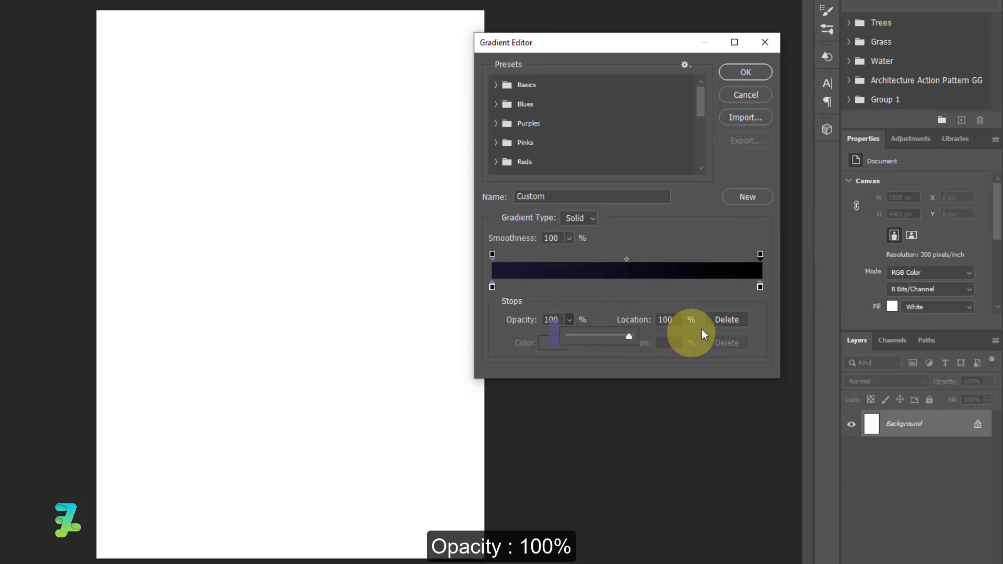
Set the gradient's end colour stop at location 100% to the bright blue #0060ff.
double_click(761, 288)
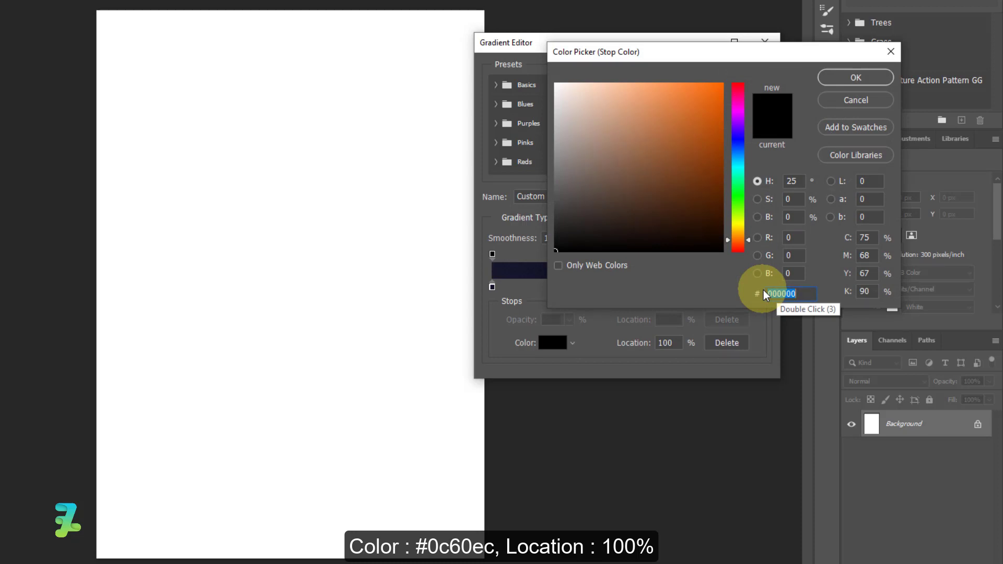
click(736, 152)
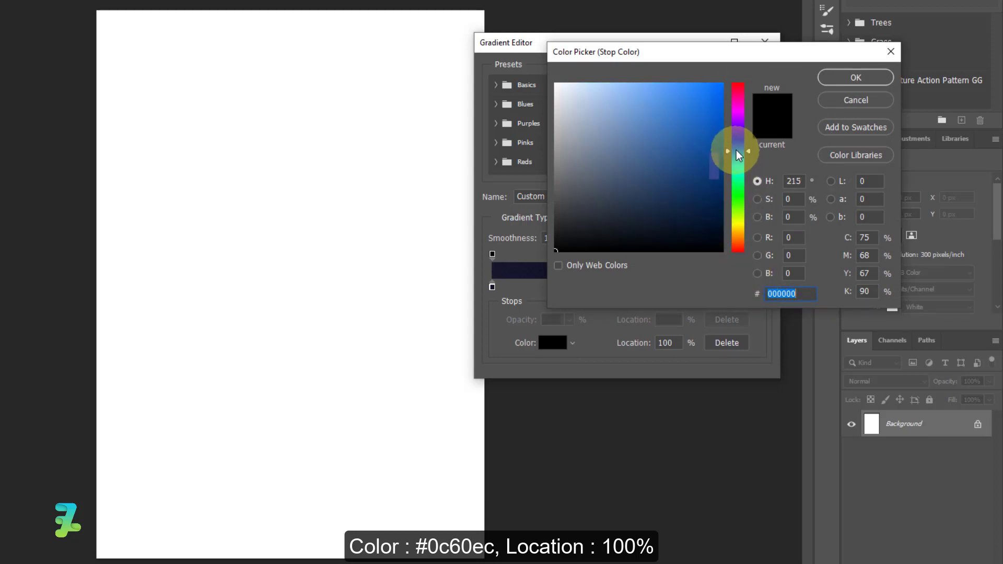
mouse_move(691, 93)
mouse_down()
mouse_move(686, 148)
mouse_move(737, 142)
mouse_move(735, 150)
mouse_up()
text(0c60ec)
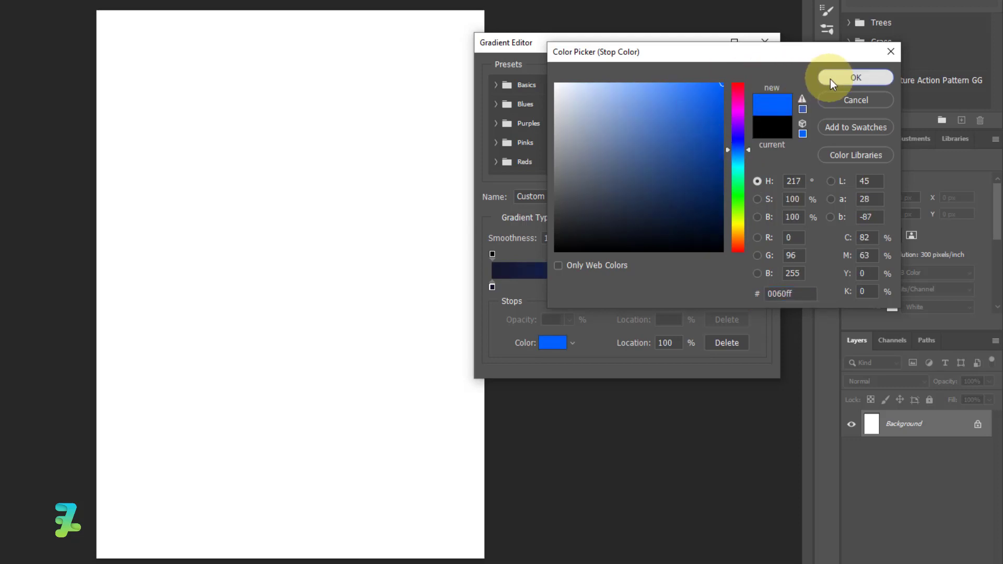
click(830, 80)
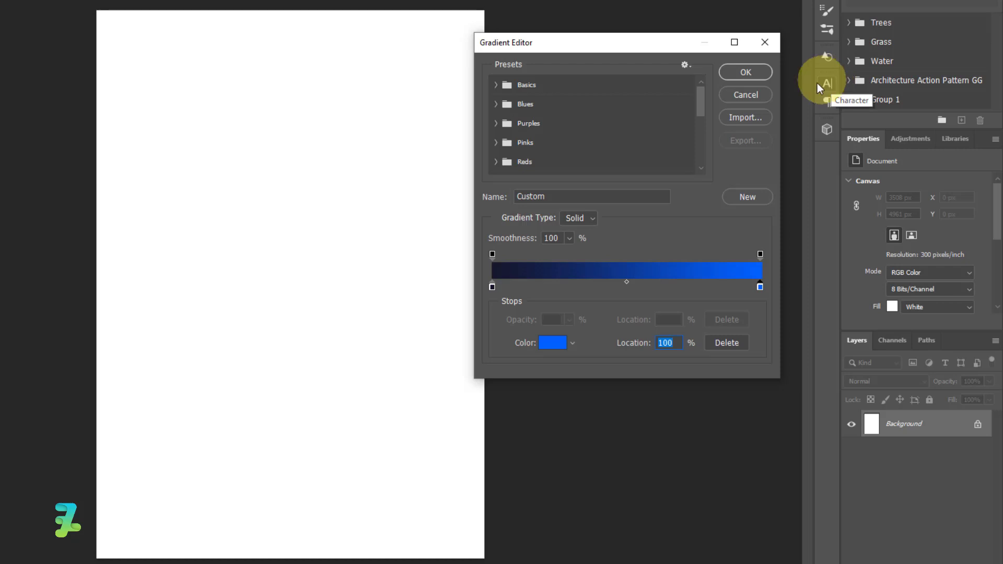
Check the gradient stops, accept the gradient and fill the Background with it vertically, from navy near the top to blue at the bottom edge.
click(492, 254)
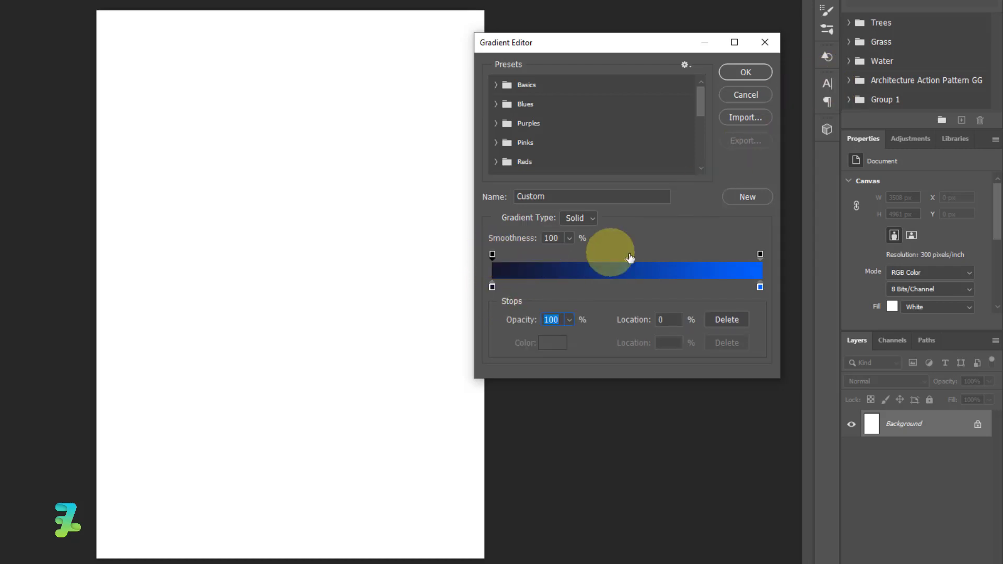
click(760, 255)
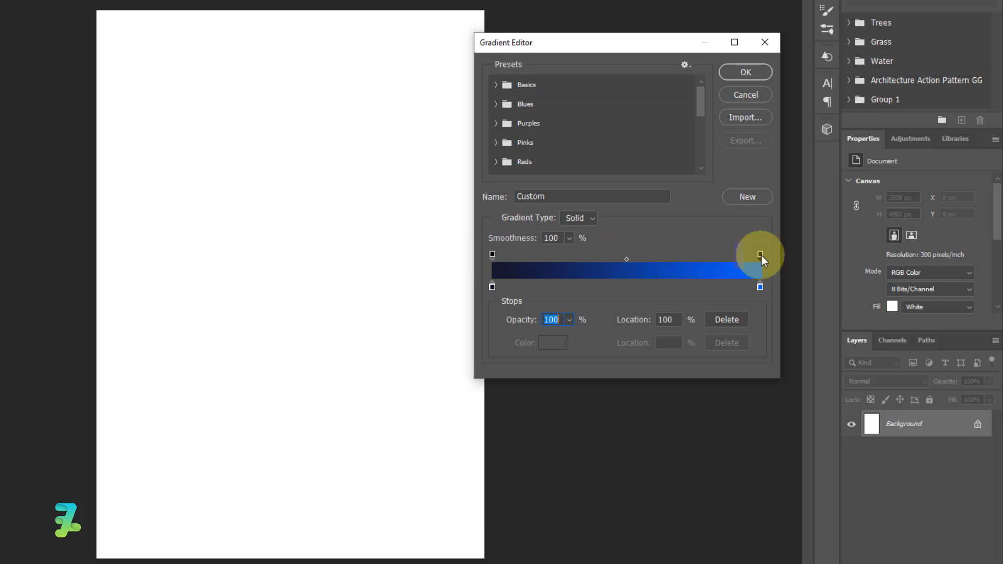
click(492, 286)
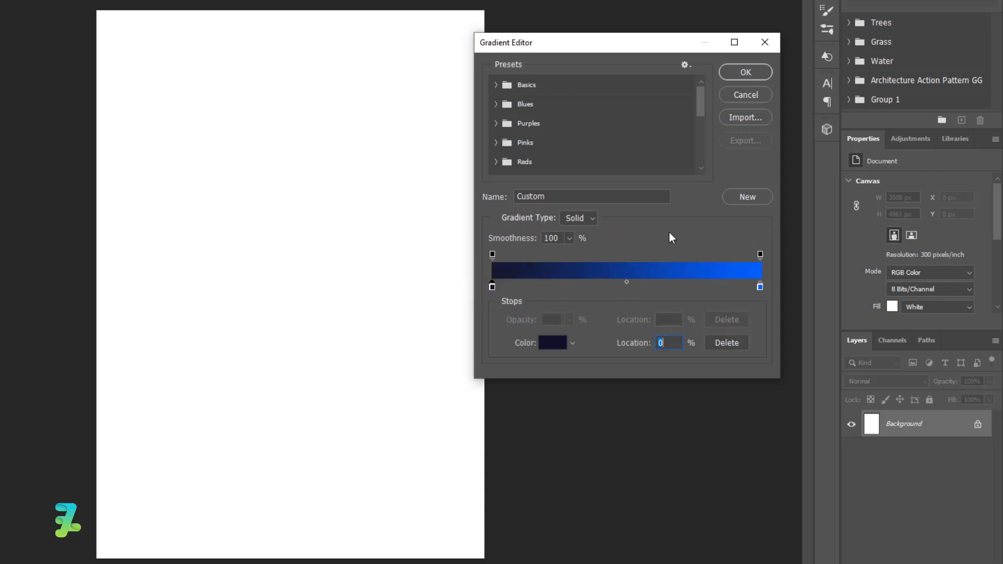
click(736, 77)
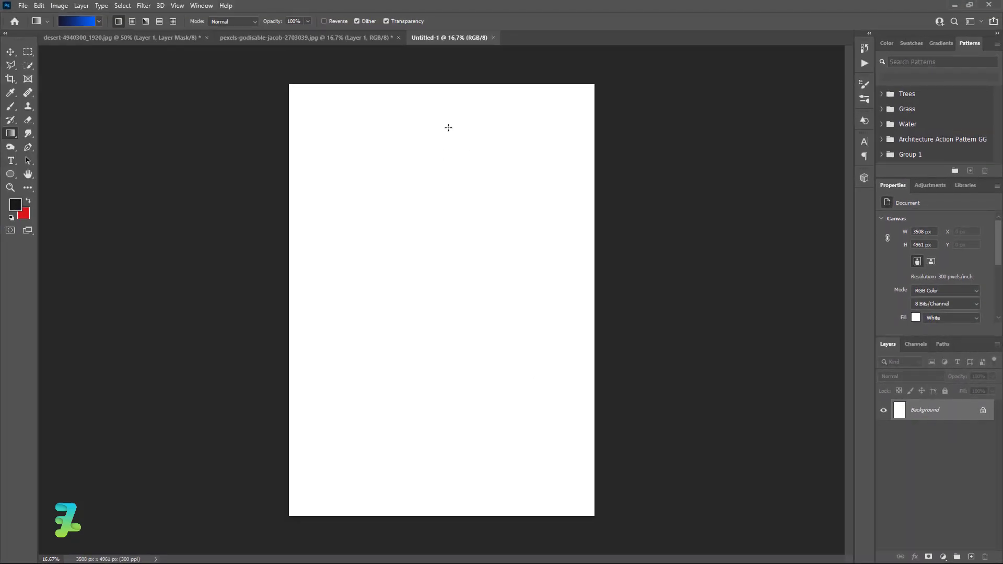
drag(442, 125, 442, 515)
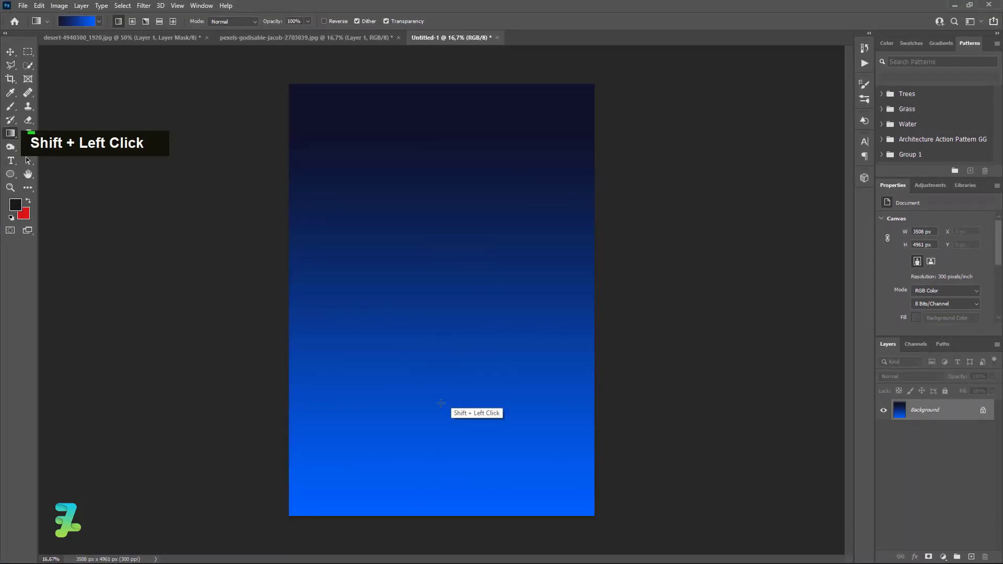
Move the desert-4940300_1920.jpg document into its own floating window.
click(10, 52)
click(132, 42)
right_click(131, 42)
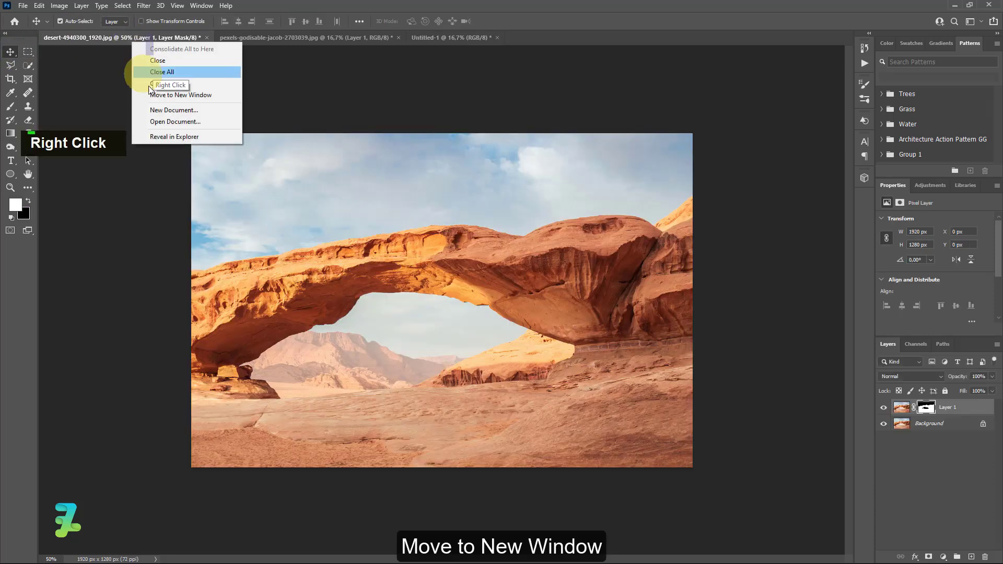
click(153, 95)
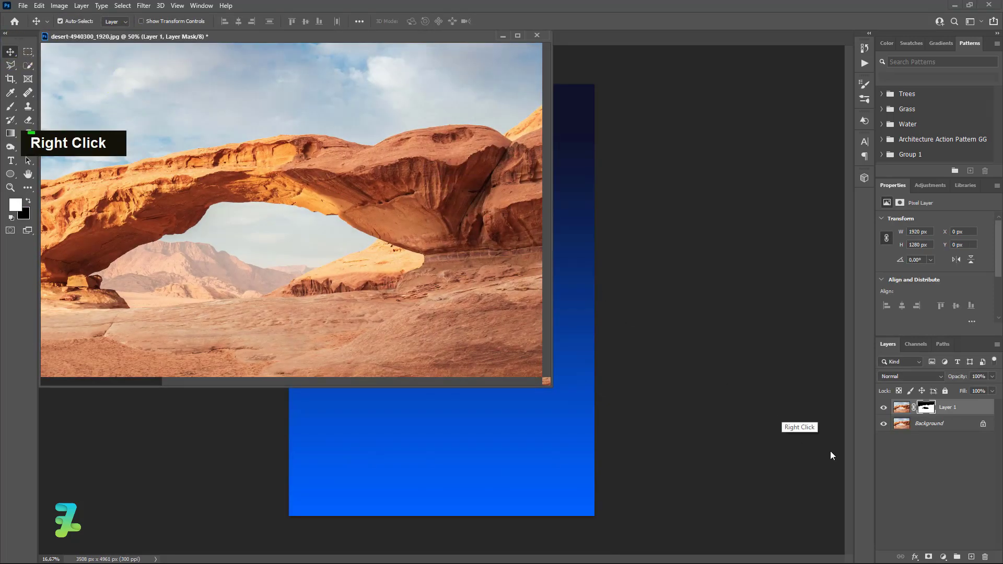
Convert the masked desert arch layer to a smart object and copy it onto the lower part of the gradient canvas in Untitled-1.
right_click(920, 408)
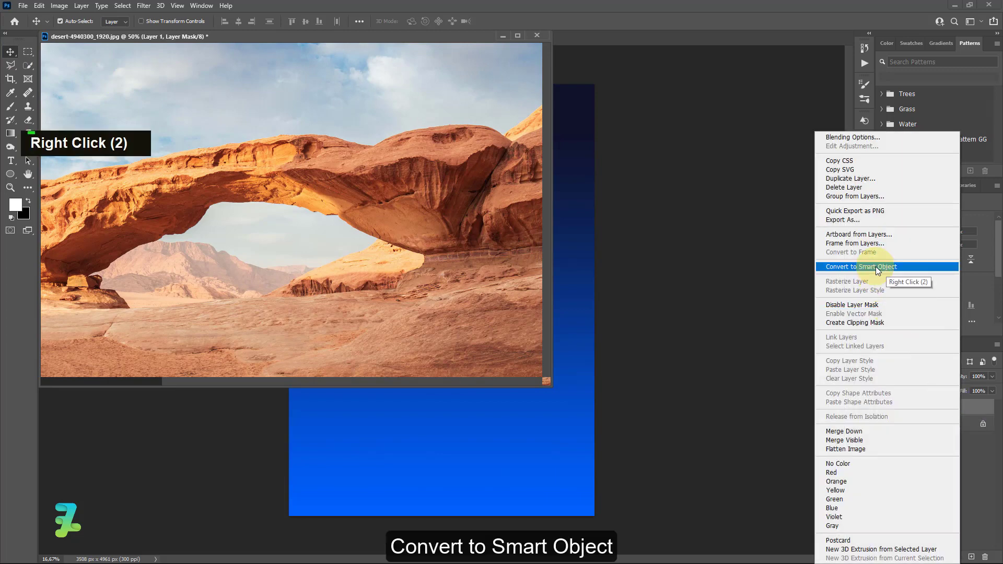
click(875, 266)
drag(897, 411, 436, 431)
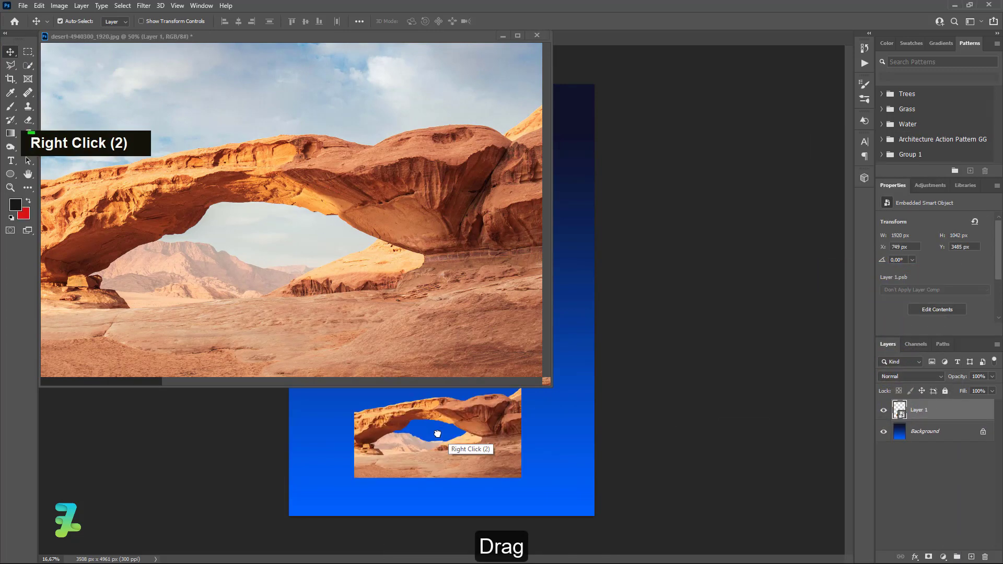
Dock the floating desert image with the other open documents and return to Untitled-1.
drag(282, 36, 441, 40)
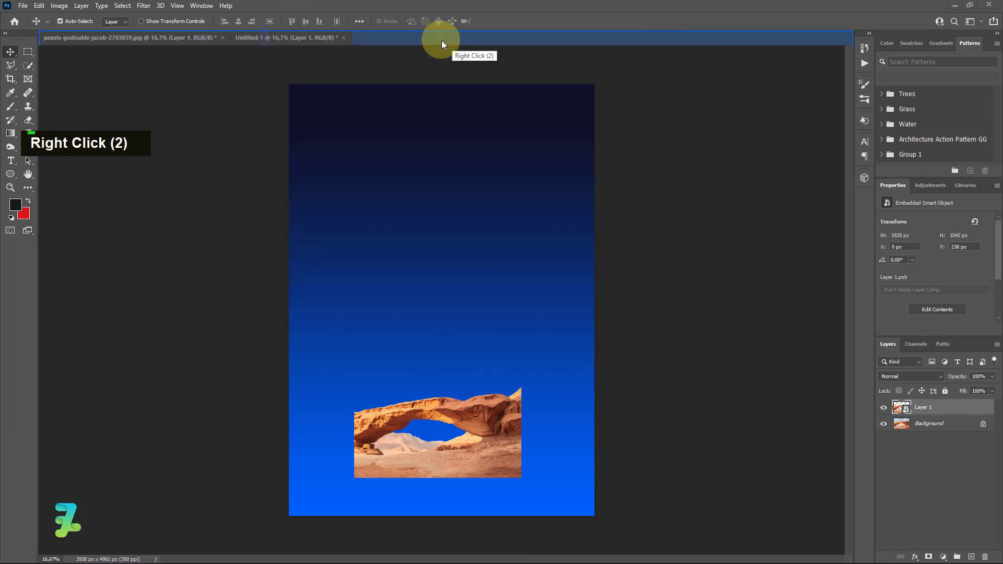
click(273, 37)
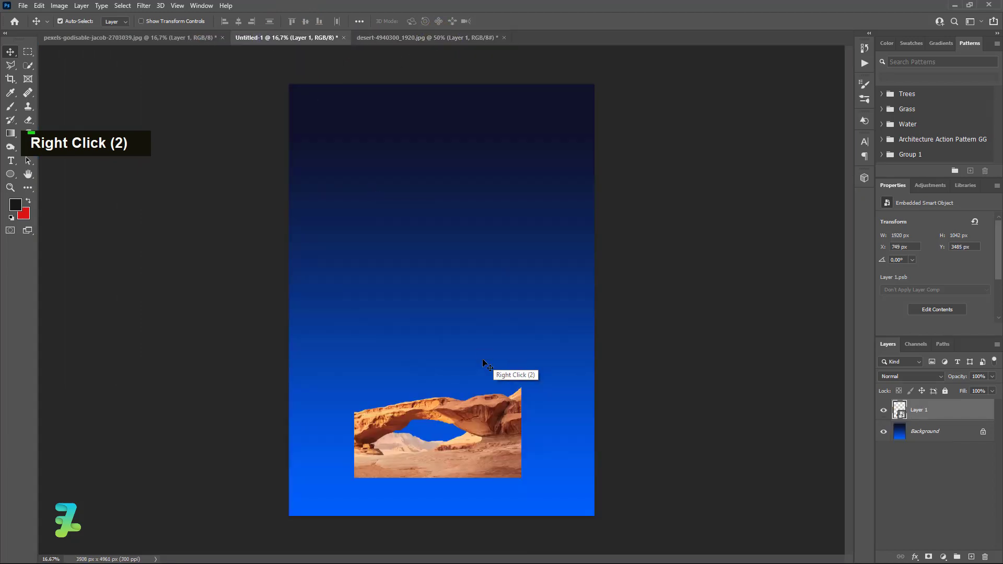
Scale the desert arch proportionally to 67.25% and position it centred along the canvas's bottom edge, spanning beyond both sides.
key(ctrl+t)
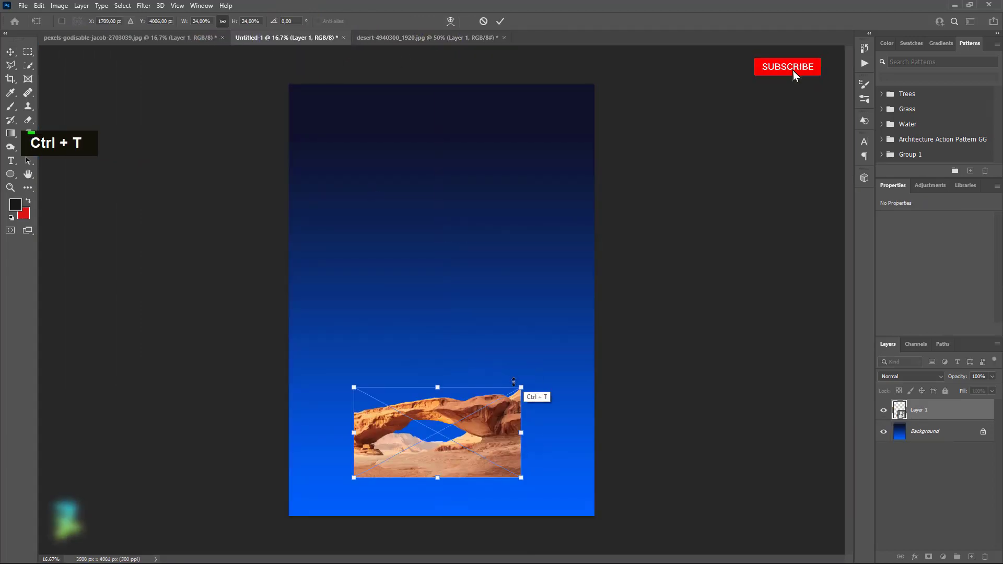
key(alt)
key(alt)
key(alt)
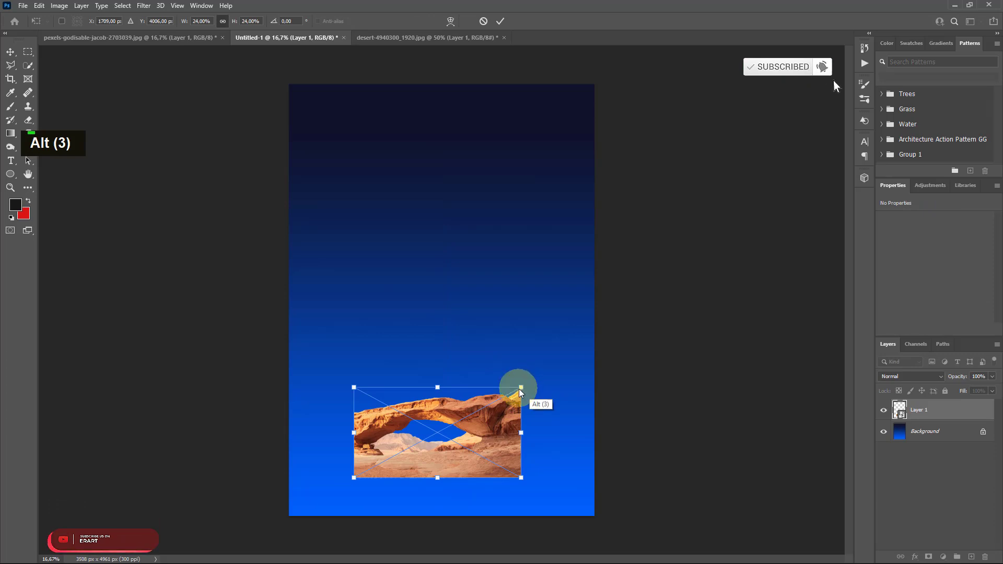
drag(520, 389, 672, 307)
drag(527, 417, 534, 375)
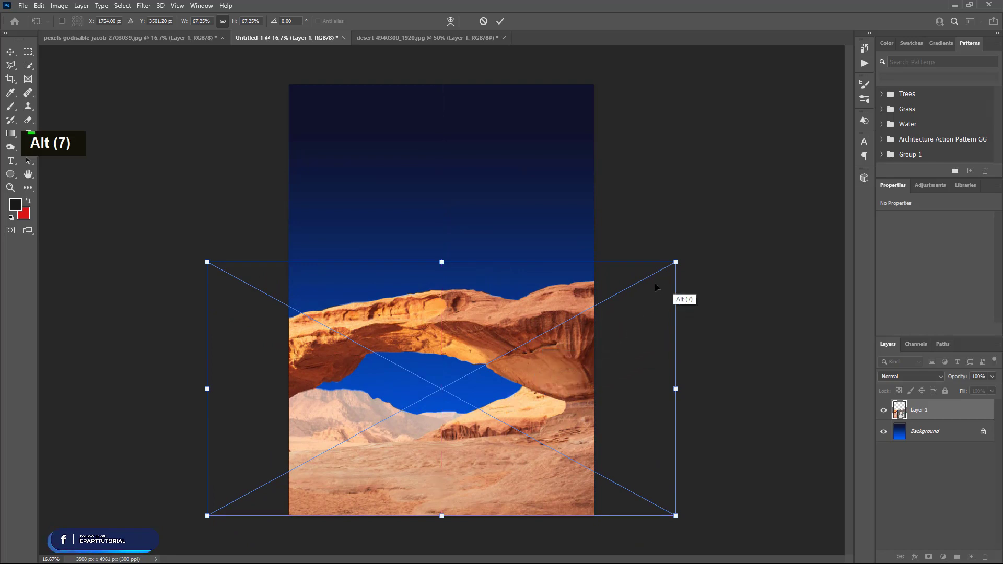
click(10, 51)
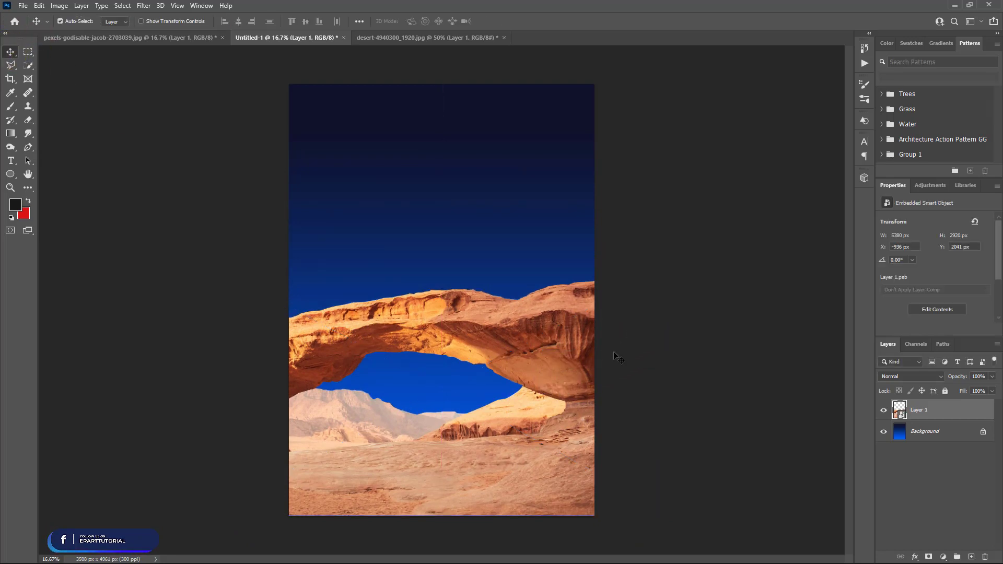
Add a Hue/Saturation adjustment clipped to the desert arch layer with Hue -14 and Saturation -5.
click(943, 557)
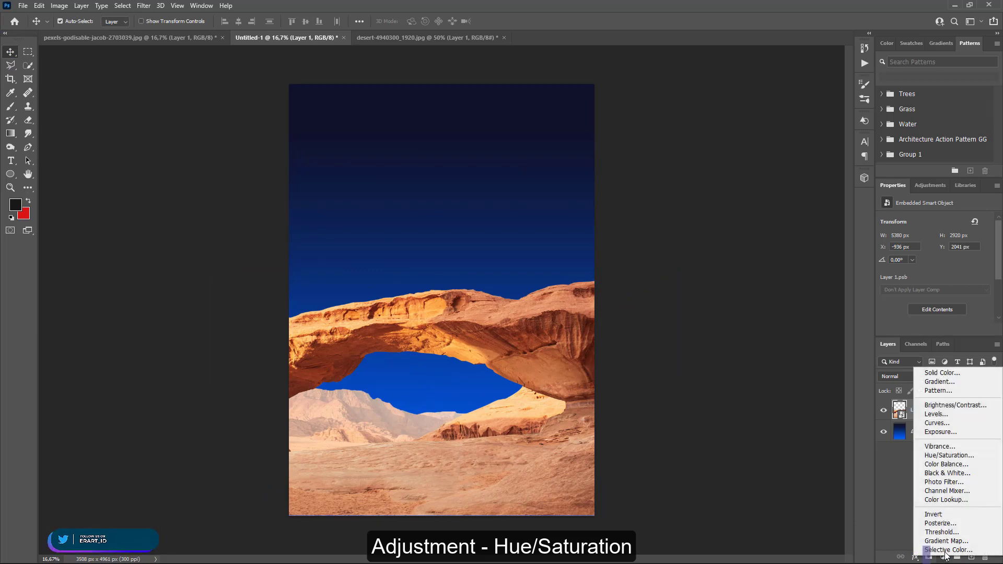
click(952, 458)
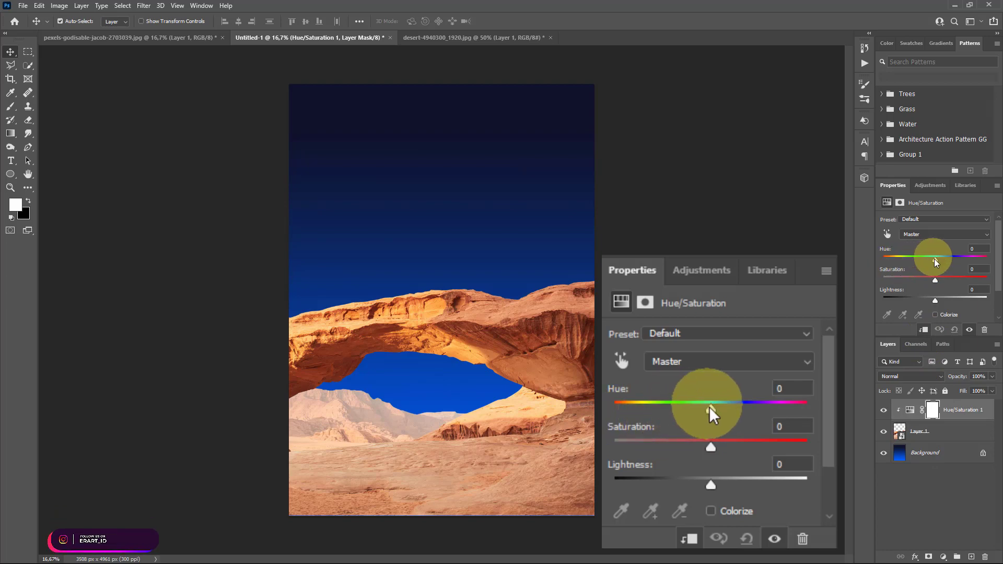
drag(935, 260, 933, 286)
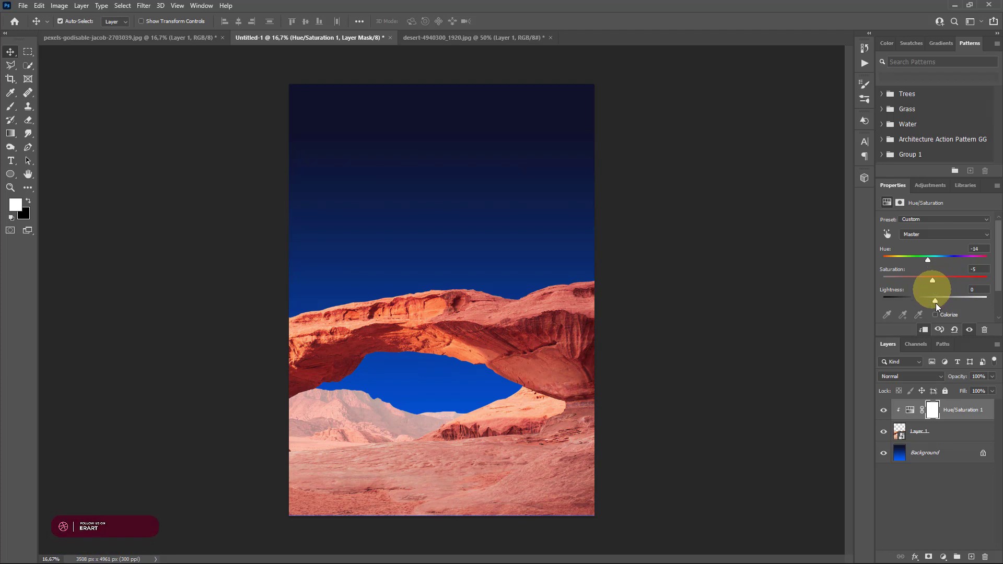
Add an empty layer directly above the Background and set the foreground colour to #ffffff.
click(941, 458)
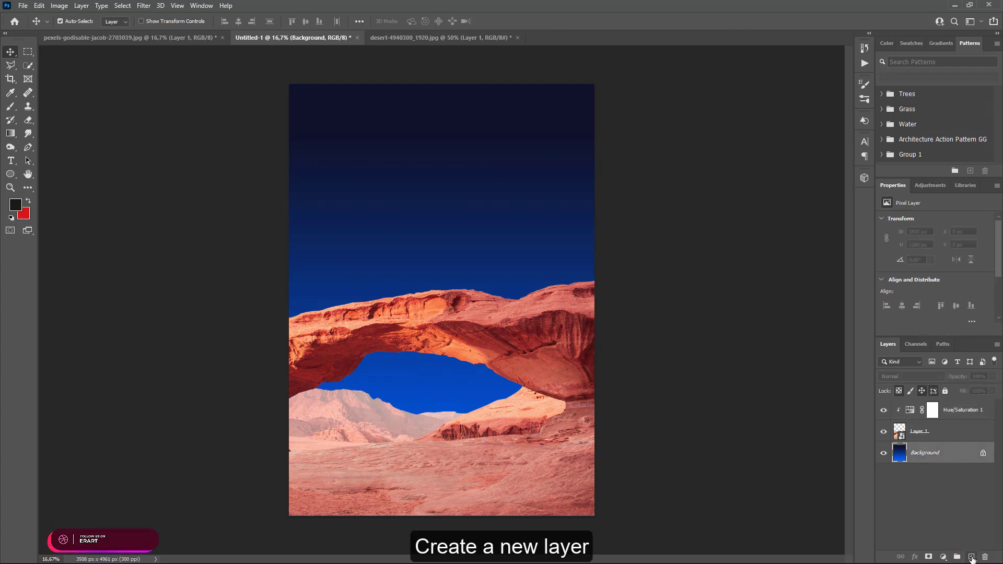
click(971, 557)
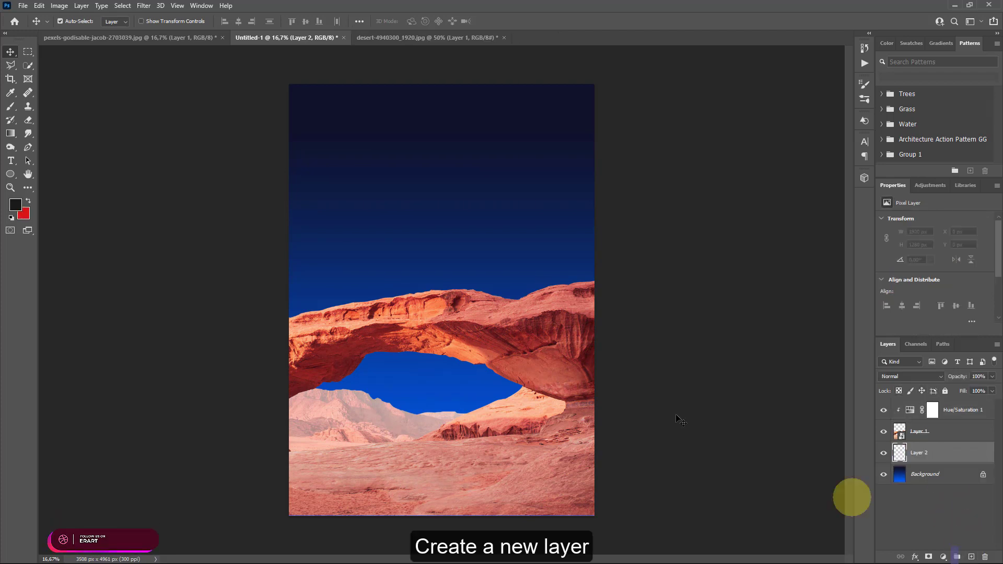
click(15, 204)
text(ffffff)
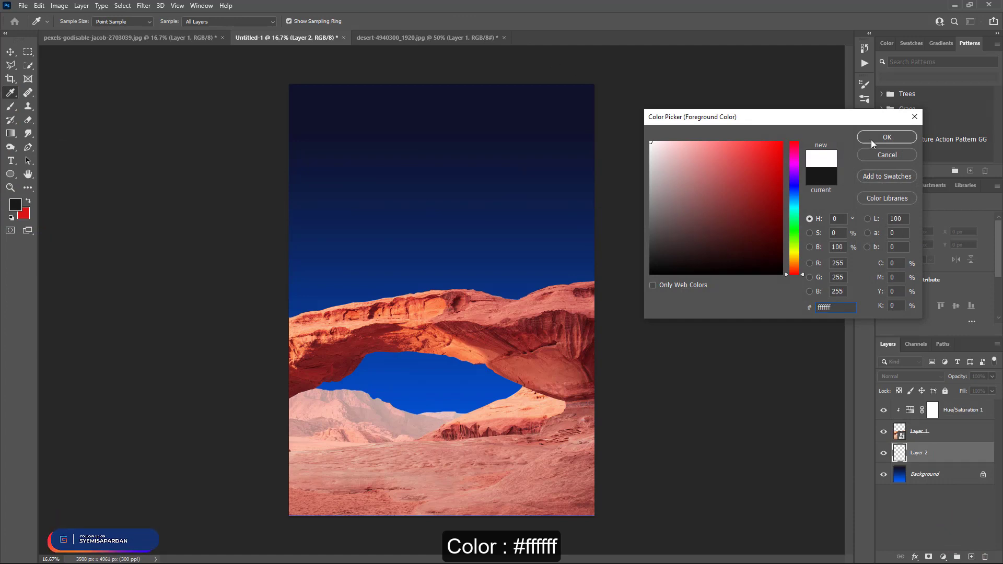
click(887, 137)
Prepare a soft round brush with 0% hardness, enlarged to about 3300 px.
key(b)
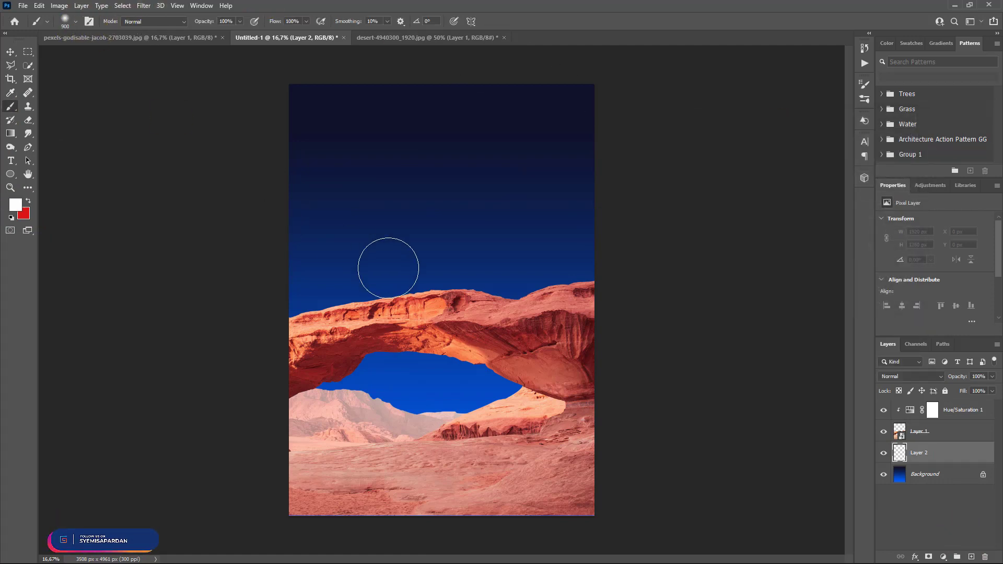
key(bracketright)
key(bracketright)
click(76, 22)
click(61, 82)
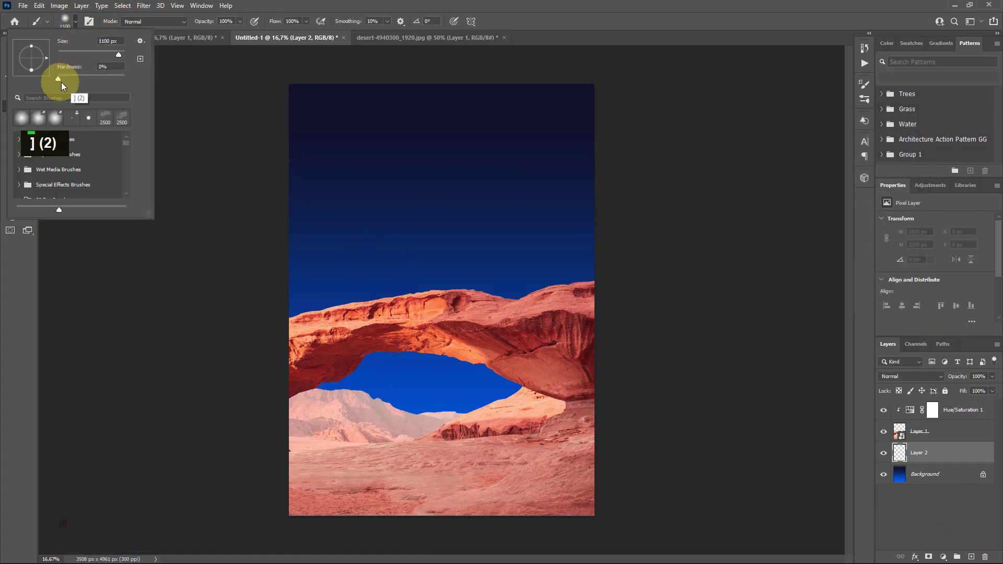
key(bracketright)
key(bracketright)
key(bracketright)
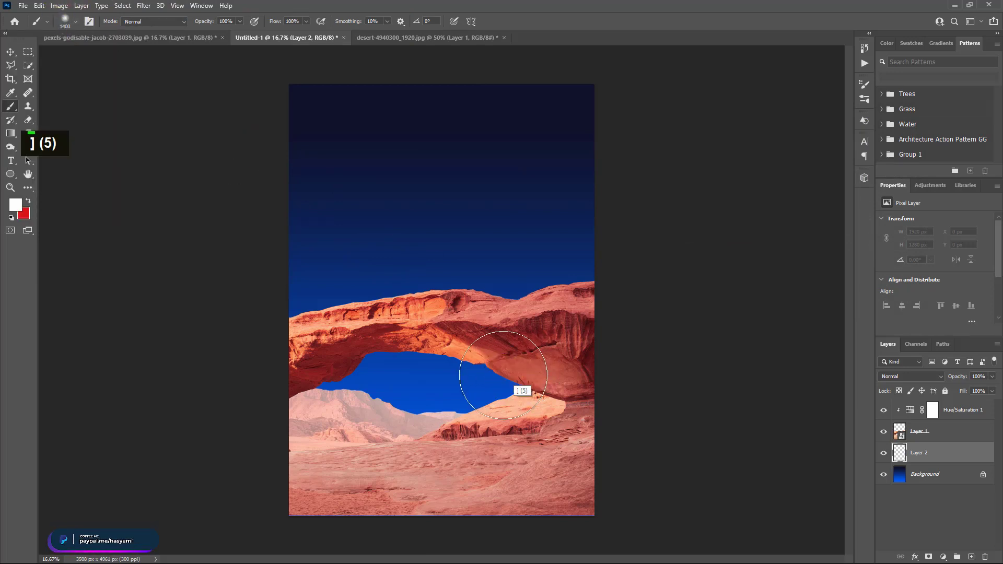
key(bracketright)
key(bracketright)
key(bracketright)
key(bracketright)
key(bracketright)
key(bracketright)
key(bracketright)
key(bracketright)
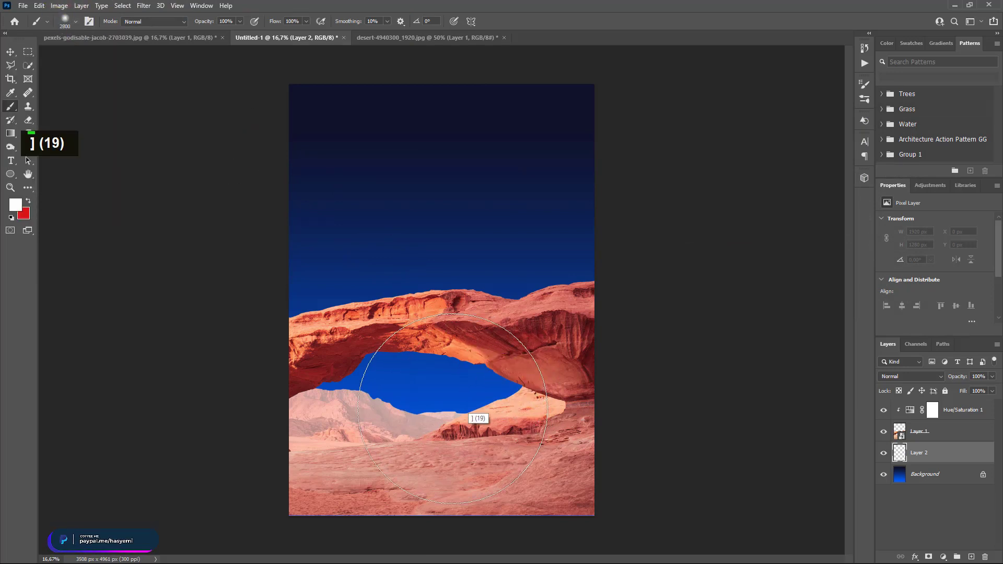
Paint a soft white glow along the horizon behind the desert arch on Layer 2.
click(345, 477)
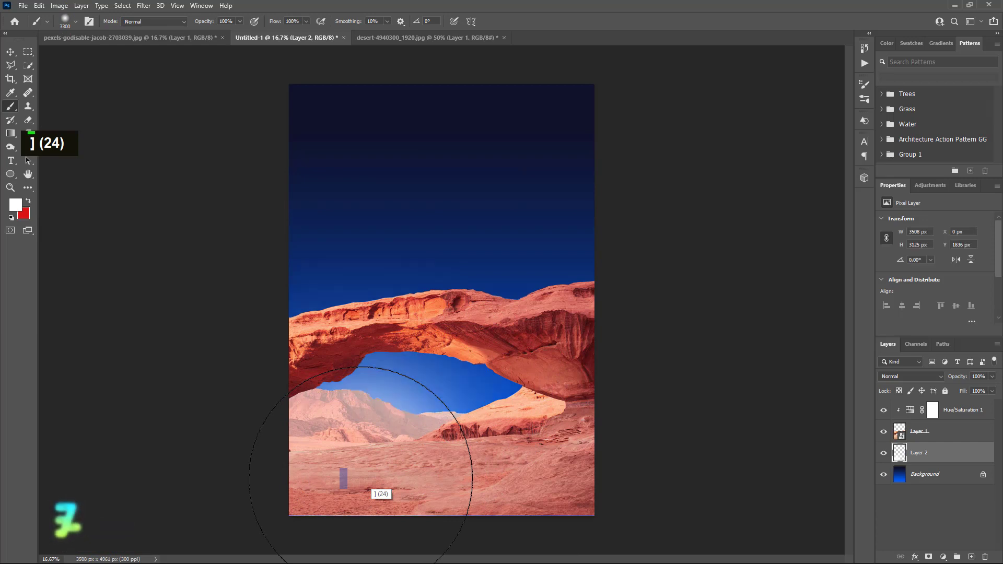
click(317, 479)
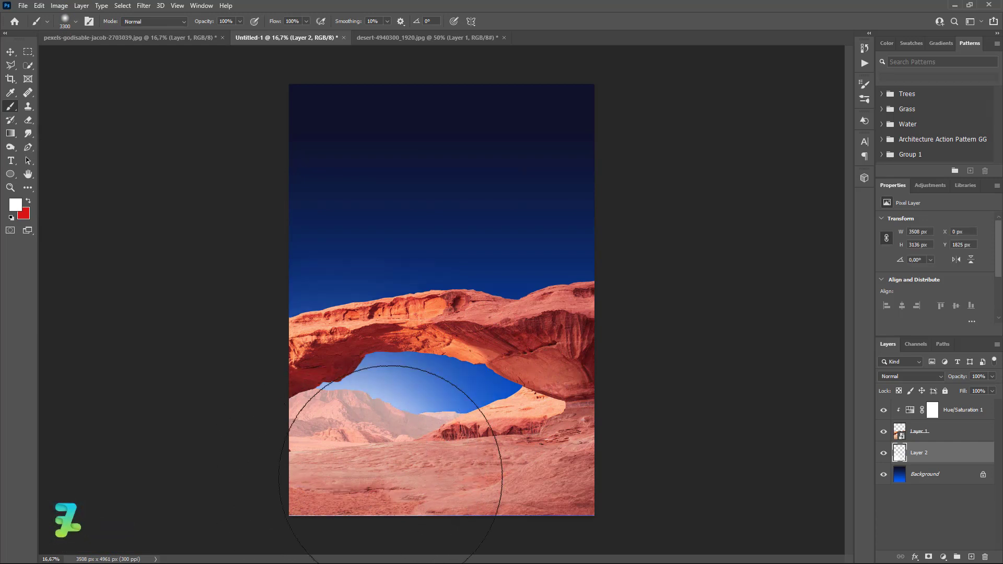
click(431, 476)
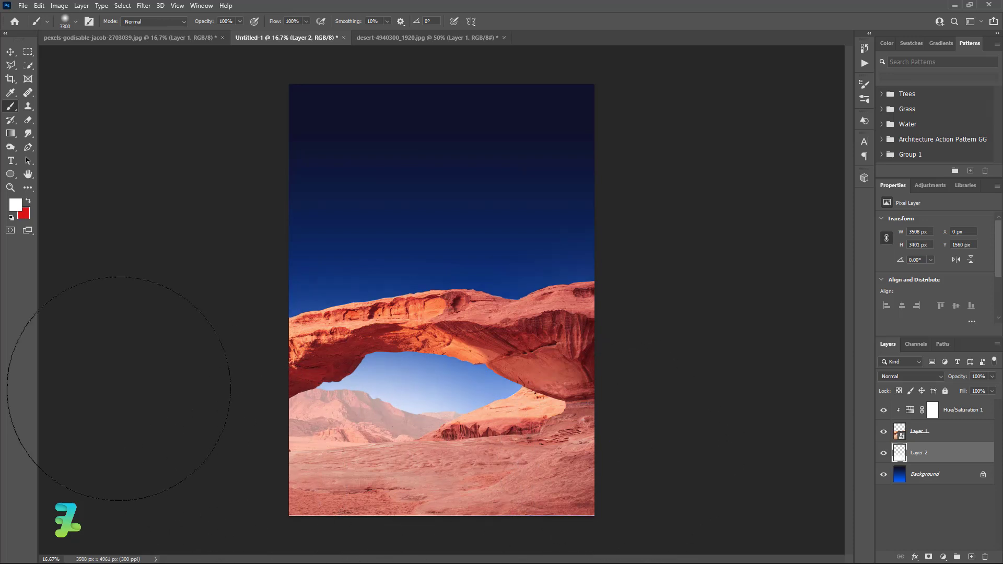
click(11, 51)
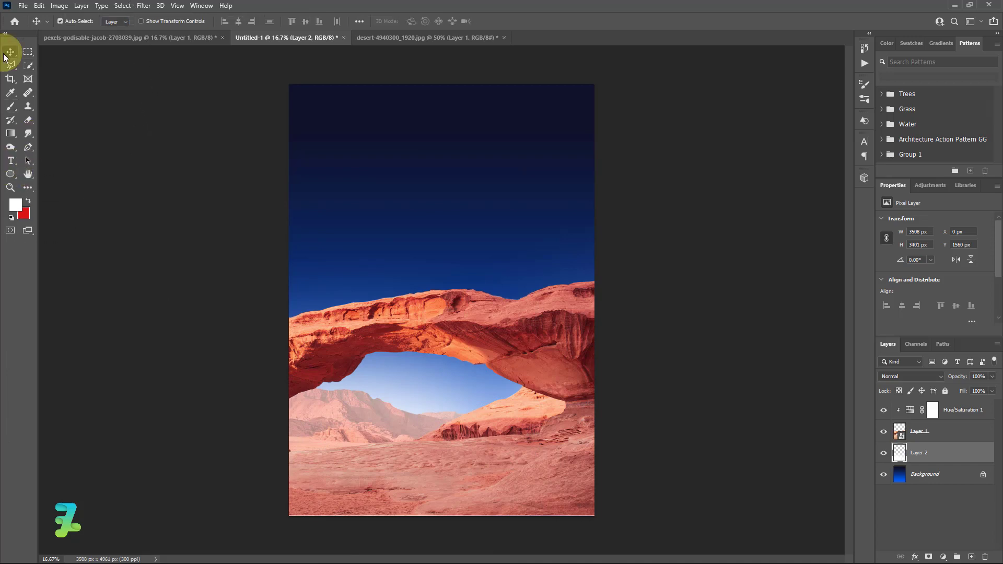
drag(584, 187, 345, 285)
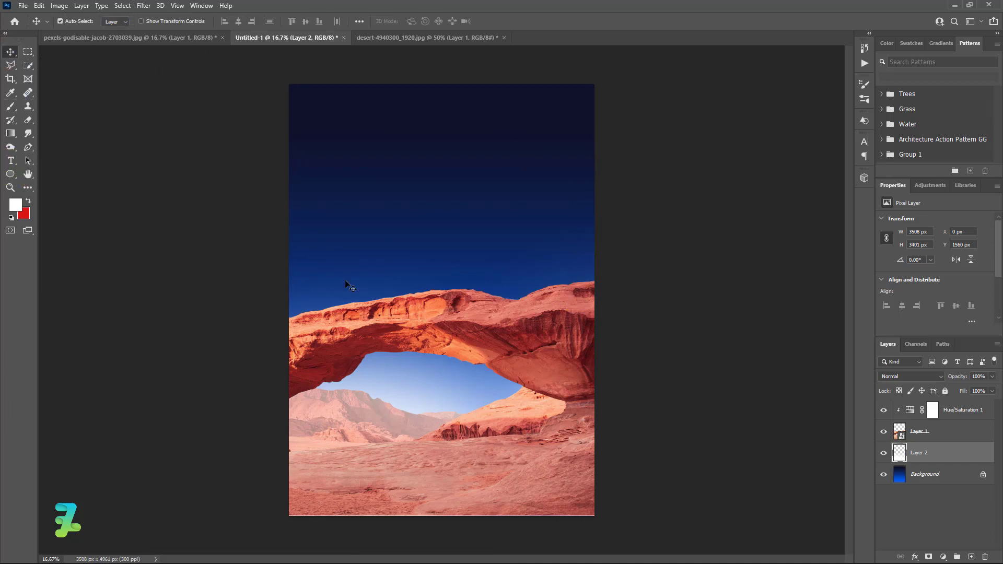
Copy the cut-out woman from the pexels image into Untitled-1 between the glow and arch layers, and dock the floating image window again.
click(115, 43)
right_click(120, 39)
click(179, 91)
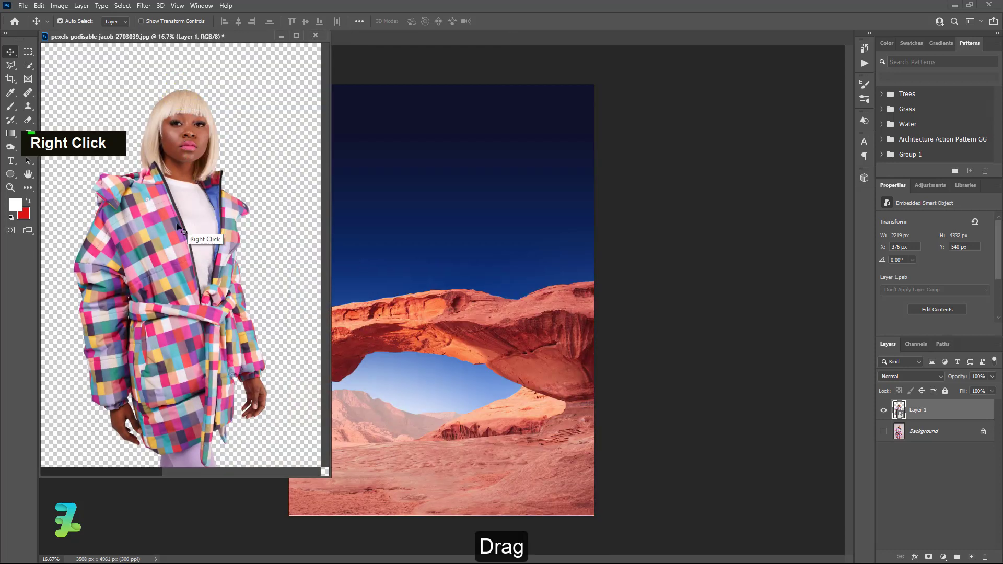
drag(871, 402, 446, 358)
drag(196, 34, 360, 35)
click(94, 42)
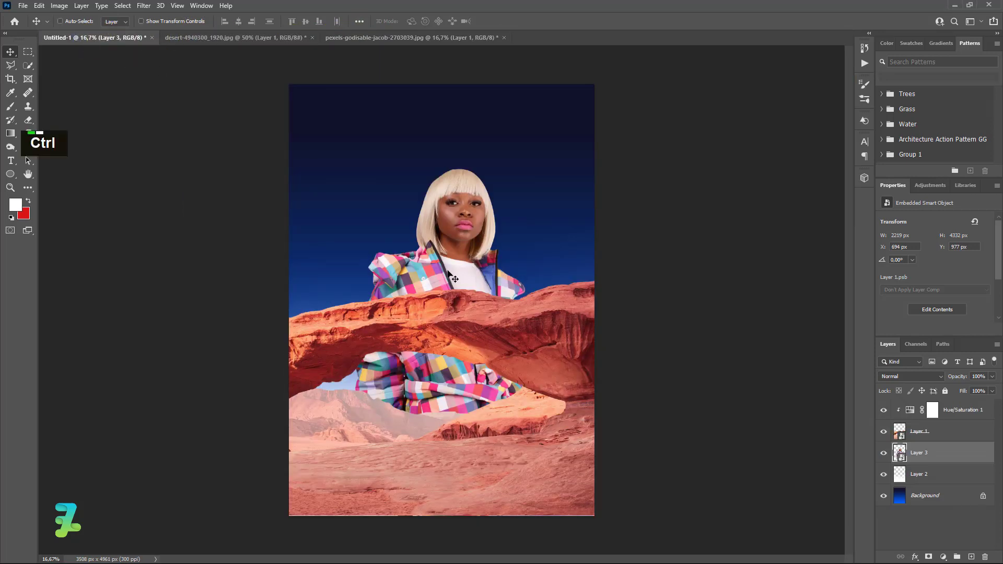
Scale the woman proportionally to 19.76% and position her upright behind the arch with head and shoulders above the rock.
drag(448, 272, 438, 252)
key(ctrl+t)
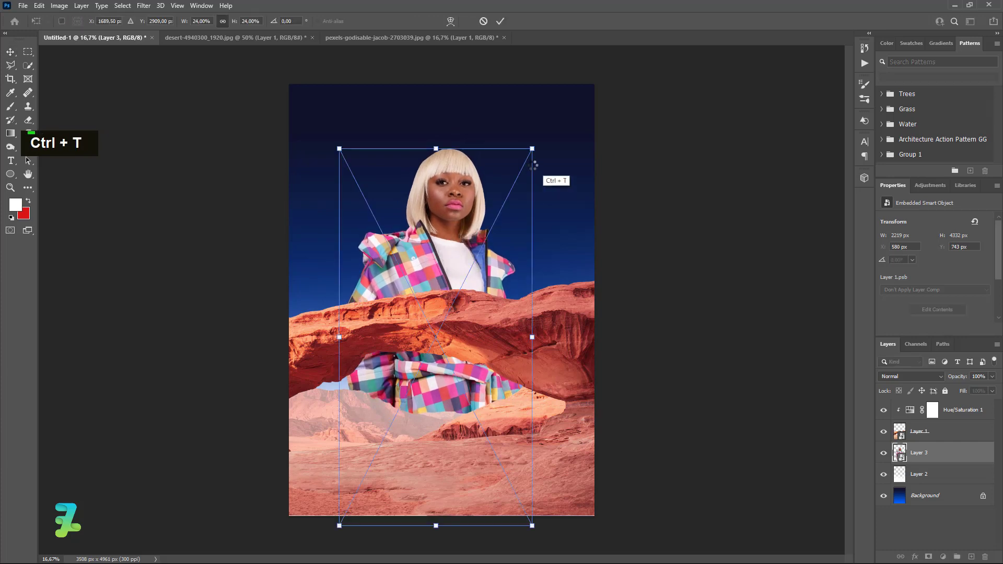
drag(533, 150, 516, 182)
drag(436, 281, 431, 263)
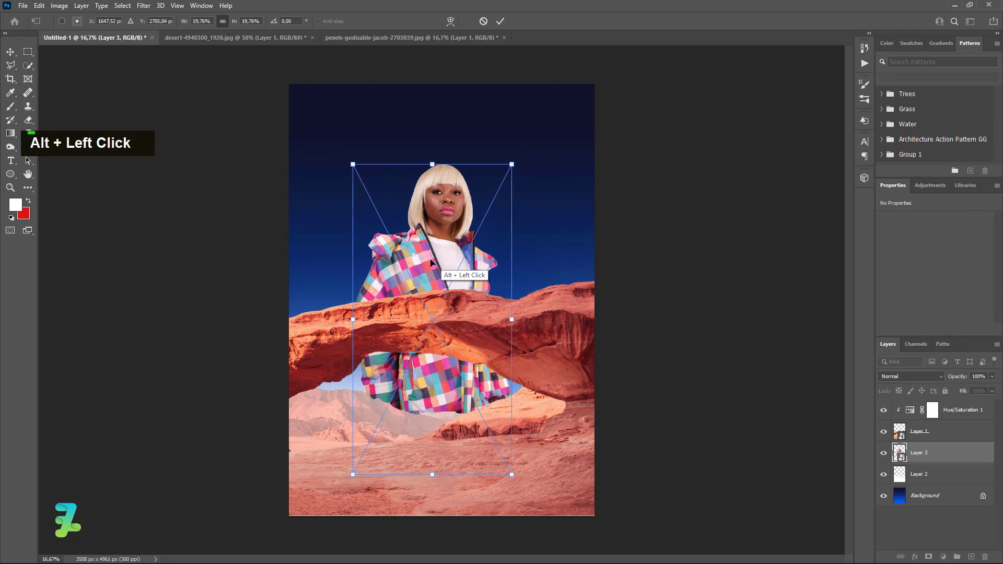
click(10, 56)
Centre the woman's layer horizontally on the whole canvas and clear the selection.
key(ctrl+a)
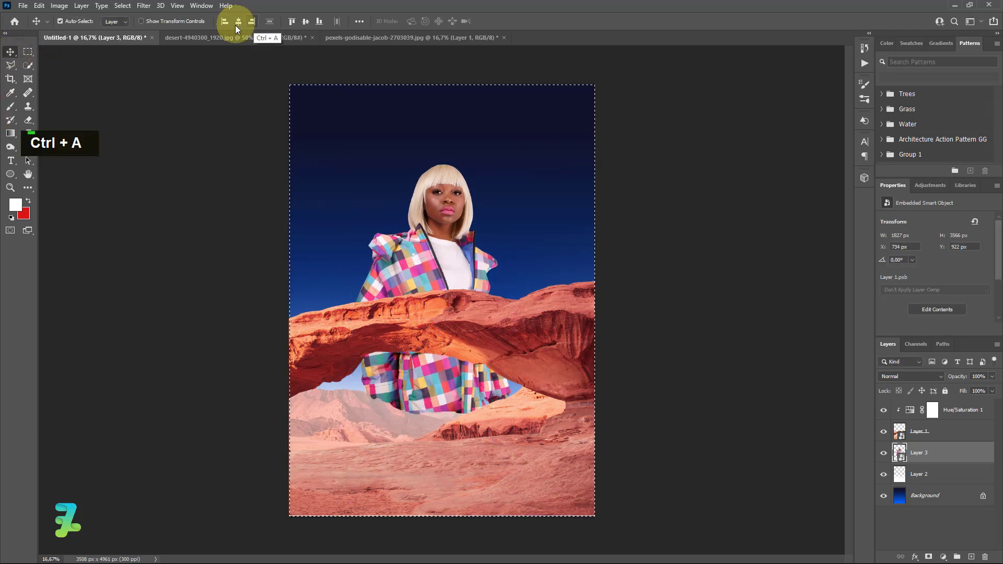
click(237, 22)
key(ctrl+d)
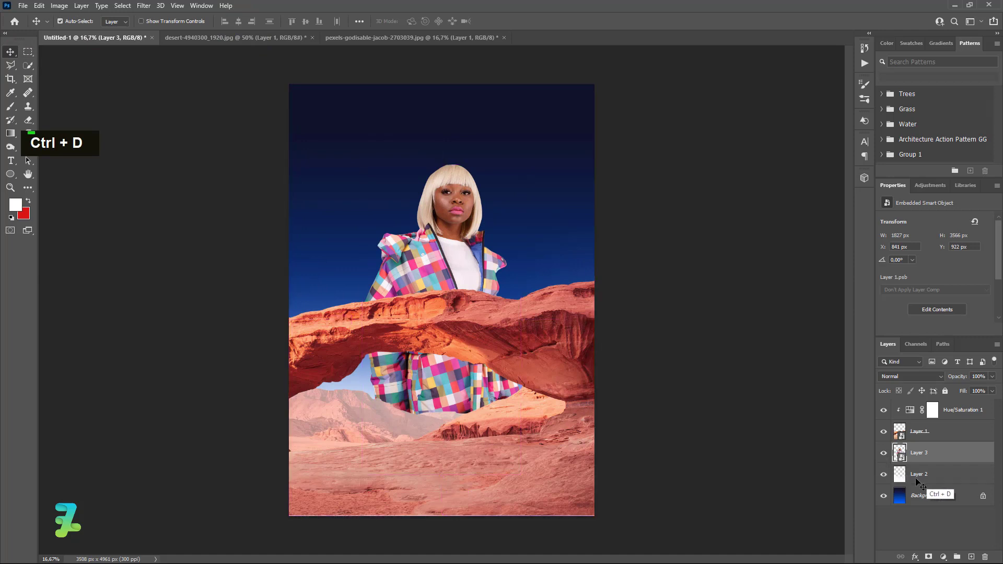
Duplicate the woman's layer and add a Gradient Map adjustment clipped to the copy.
key(ctrl+j)
click(945, 557)
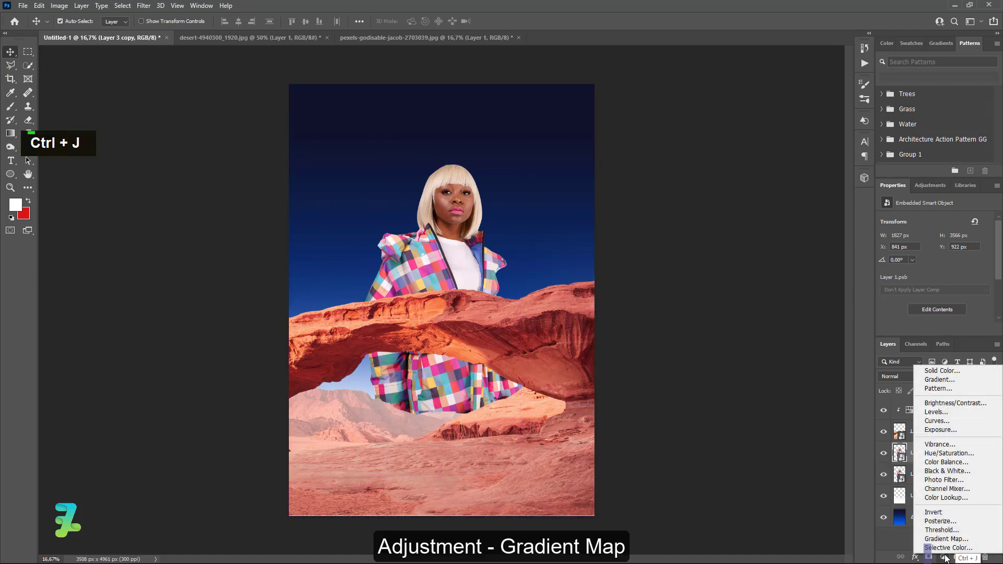
click(946, 538)
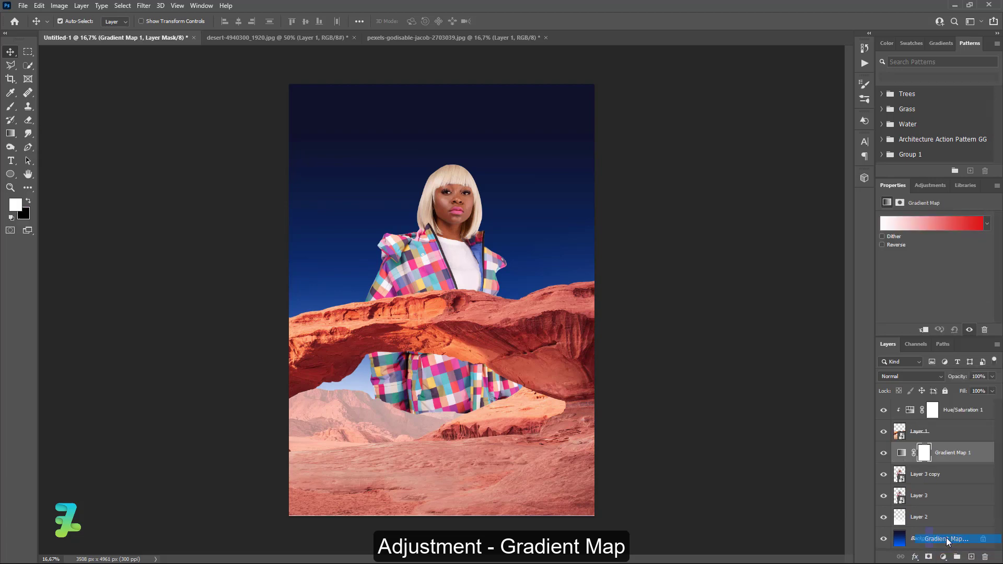
click(923, 329)
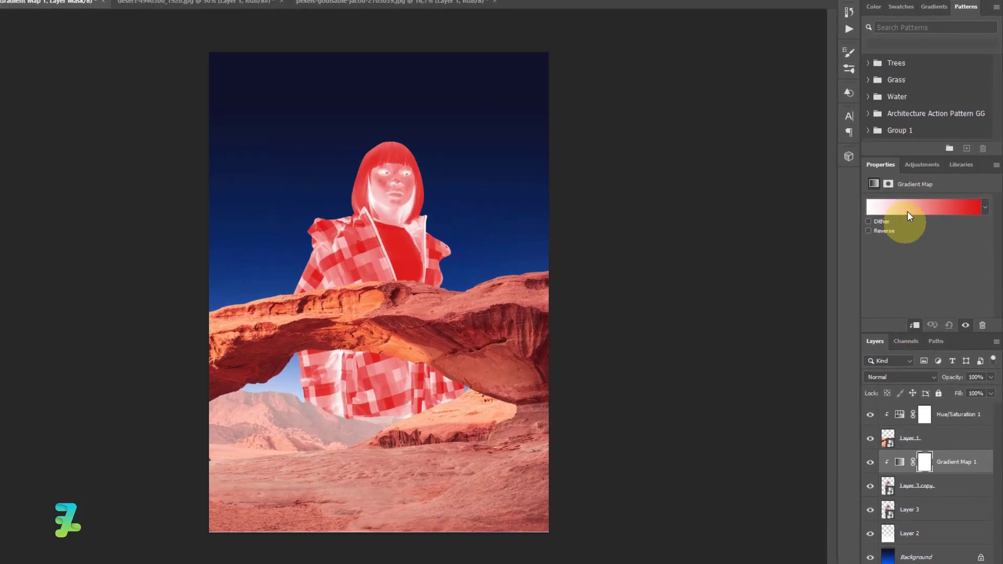
Apply the Blue_22 preset to the gradient map, with stops #09bbfe at 0% and #5a42ec at 100%.
click(917, 226)
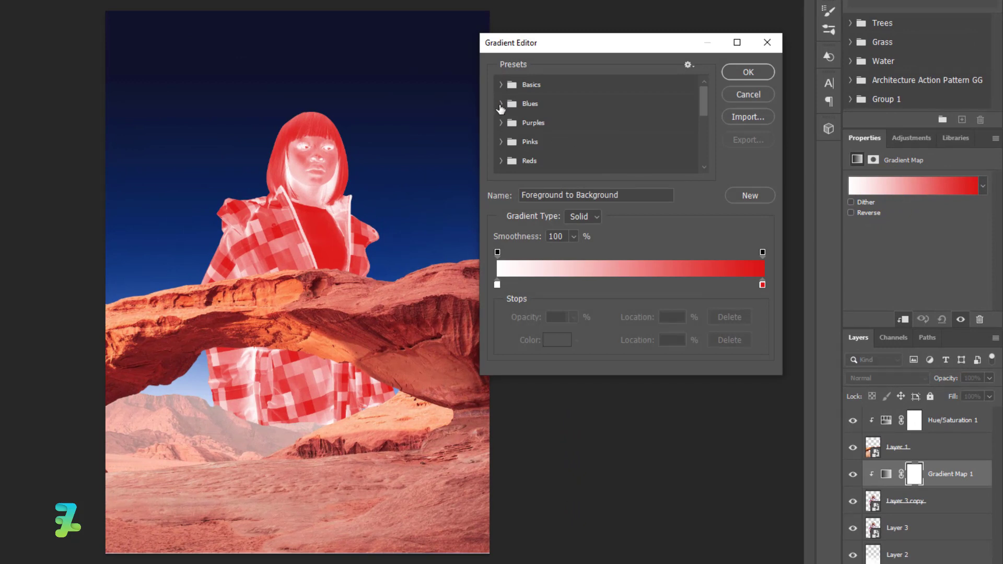
click(500, 104)
scroll(570, 151, down, 1)
click(573, 154)
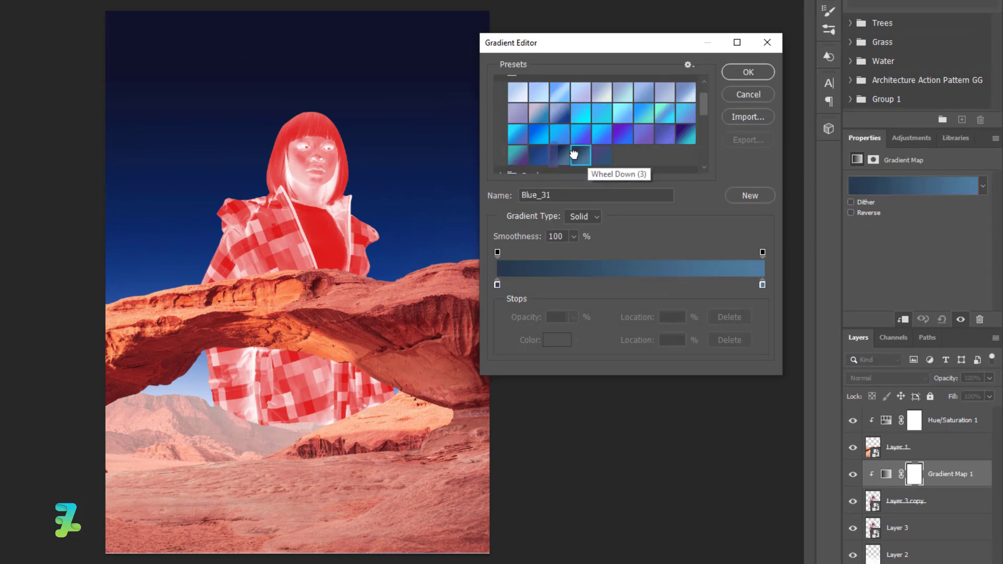
click(582, 135)
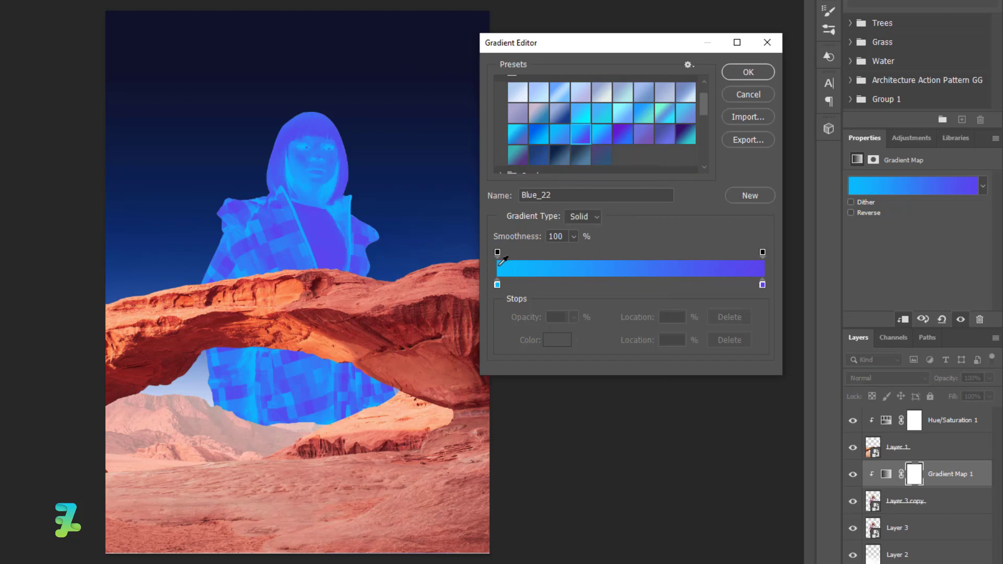
double_click(497, 285)
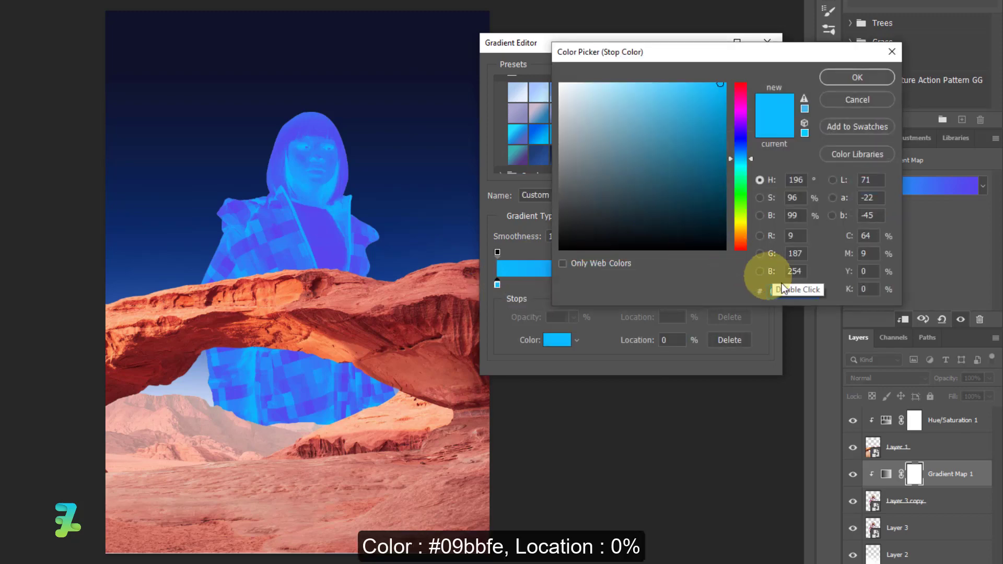
click(830, 79)
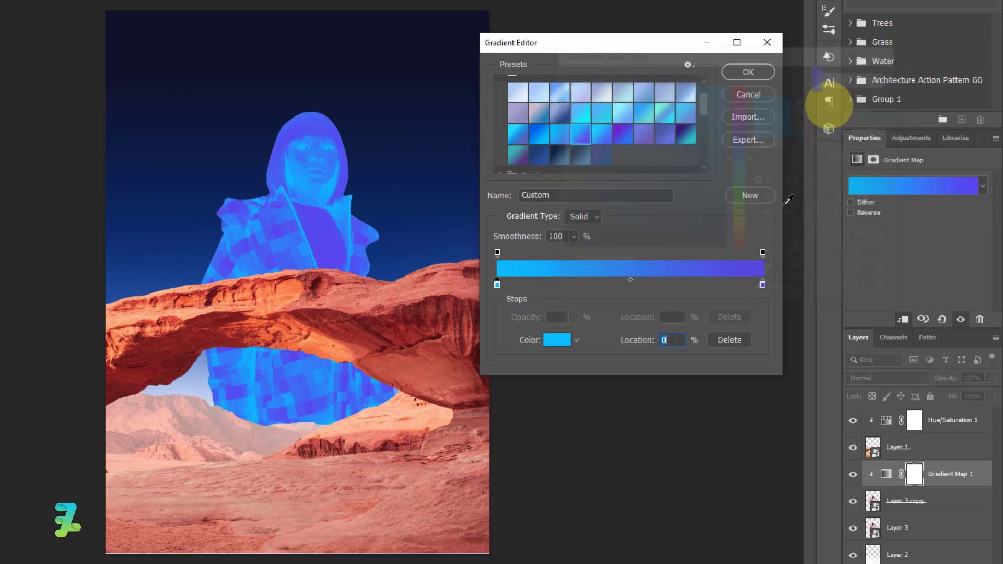
click(762, 284)
double_click(763, 285)
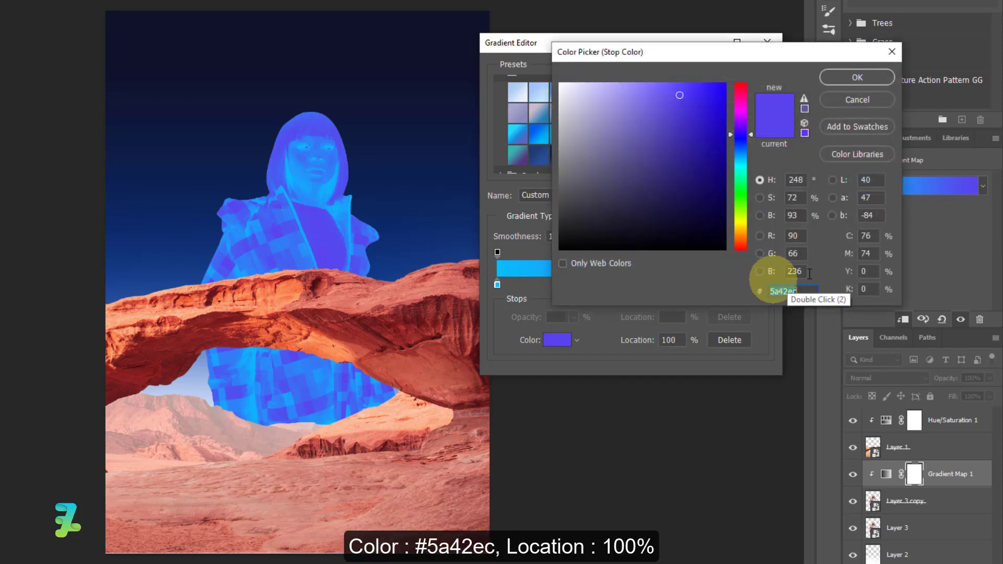
click(851, 79)
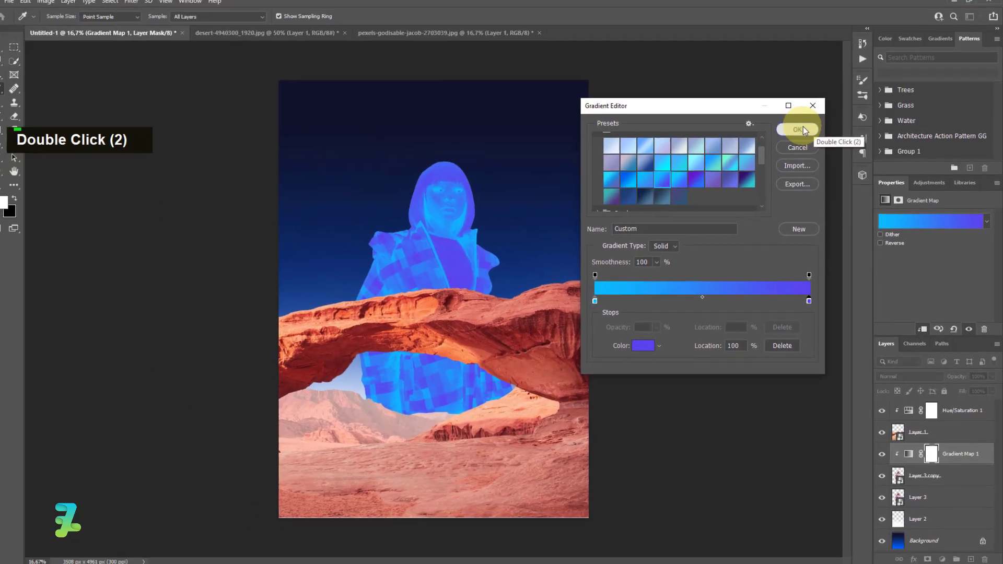
click(760, 85)
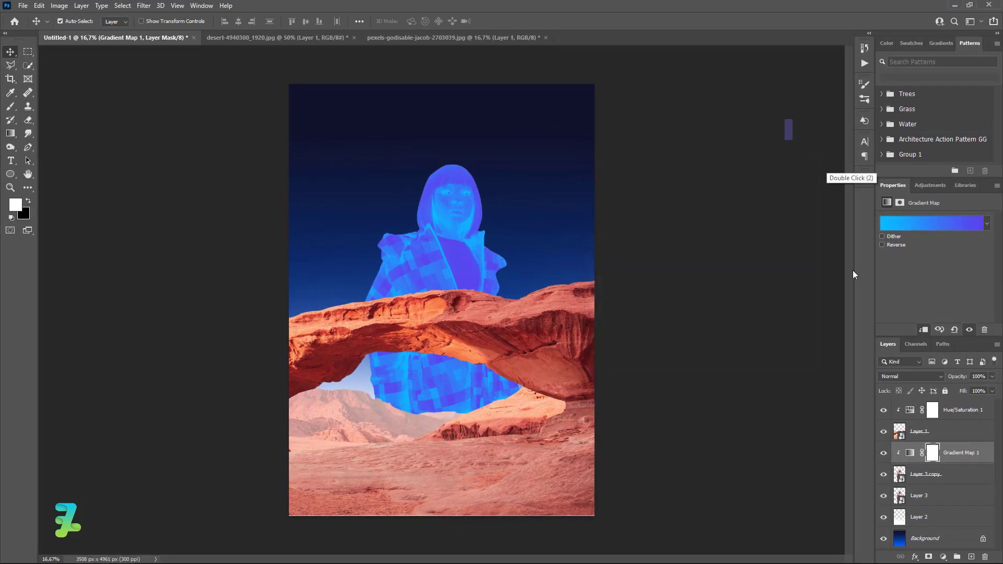
Set the first gradient map's blend mode to Difference and add a second Gradient Map clipped above it.
click(911, 377)
click(903, 492)
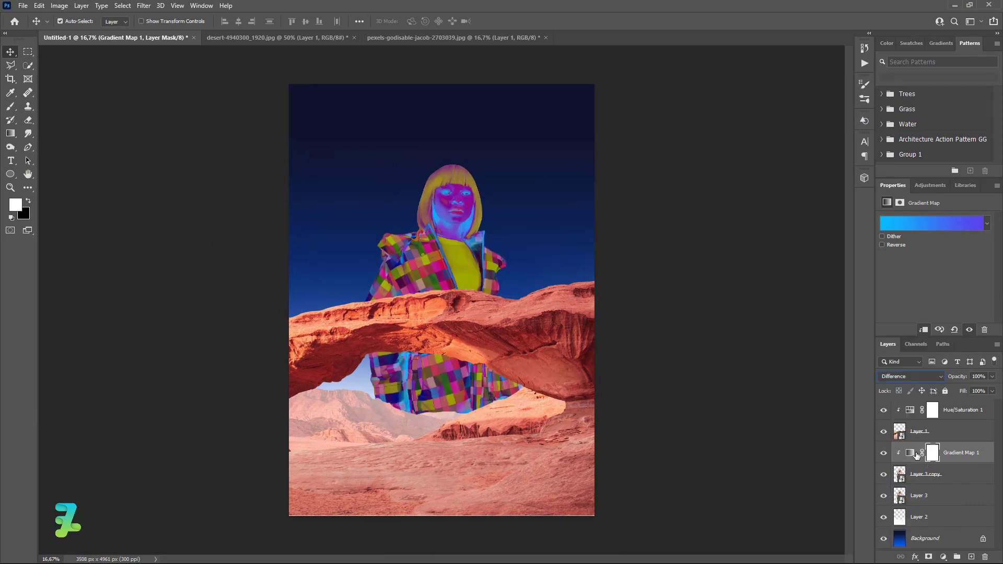
click(944, 558)
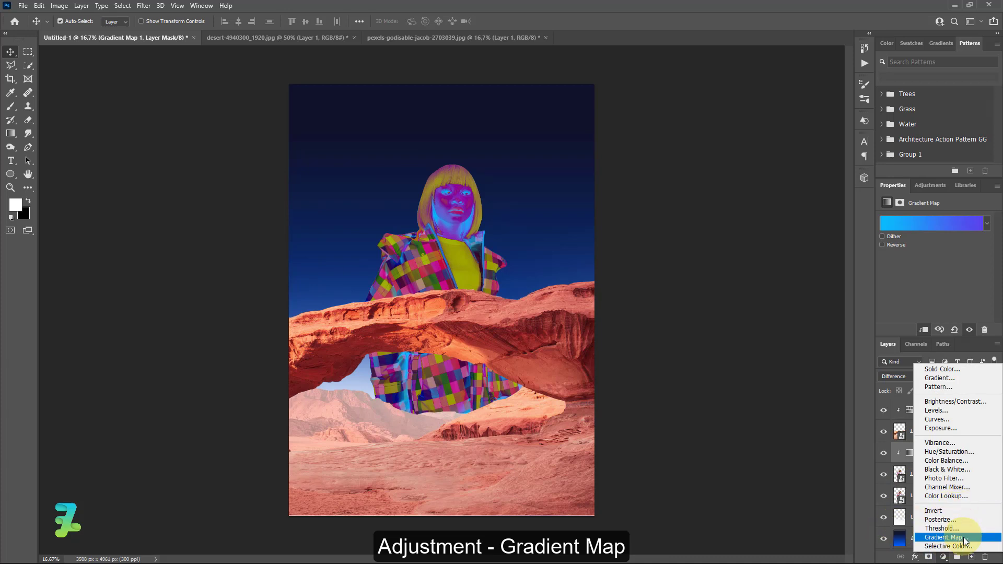
click(946, 537)
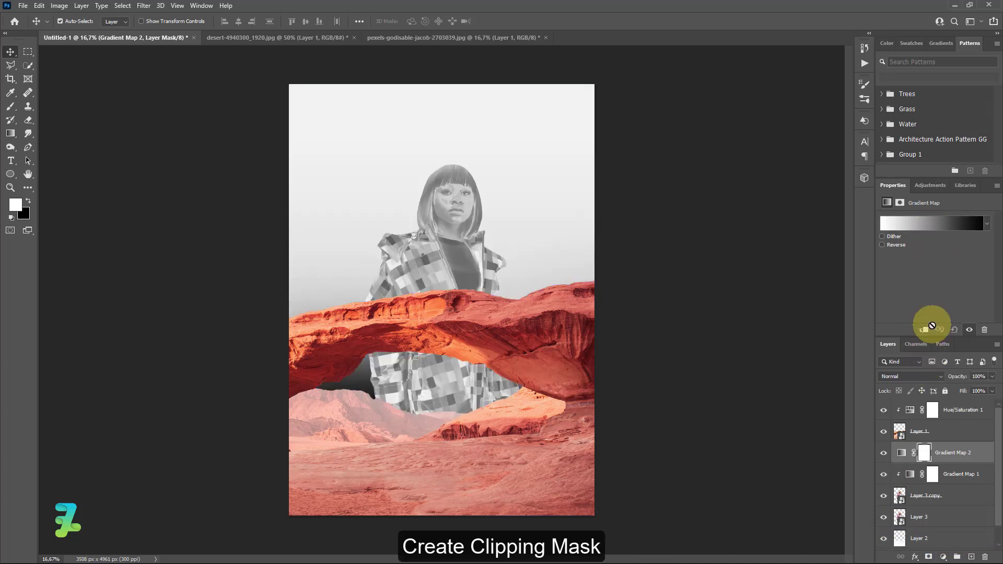
click(924, 330)
Apply the Pink_13 preset to the second gradient map, with stops #fd5392 at 0% and #f86f64 at 100%.
double_click(904, 224)
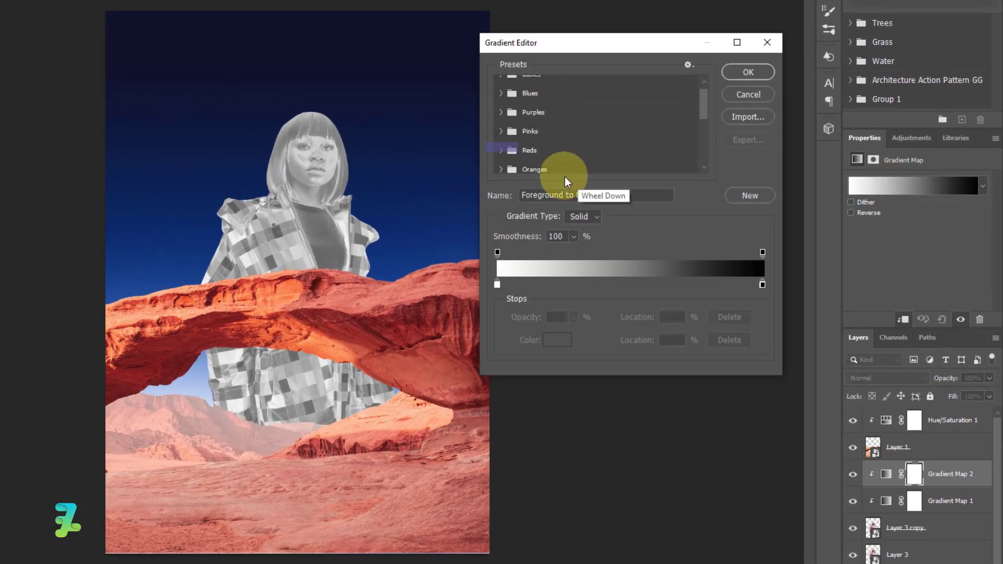
click(501, 131)
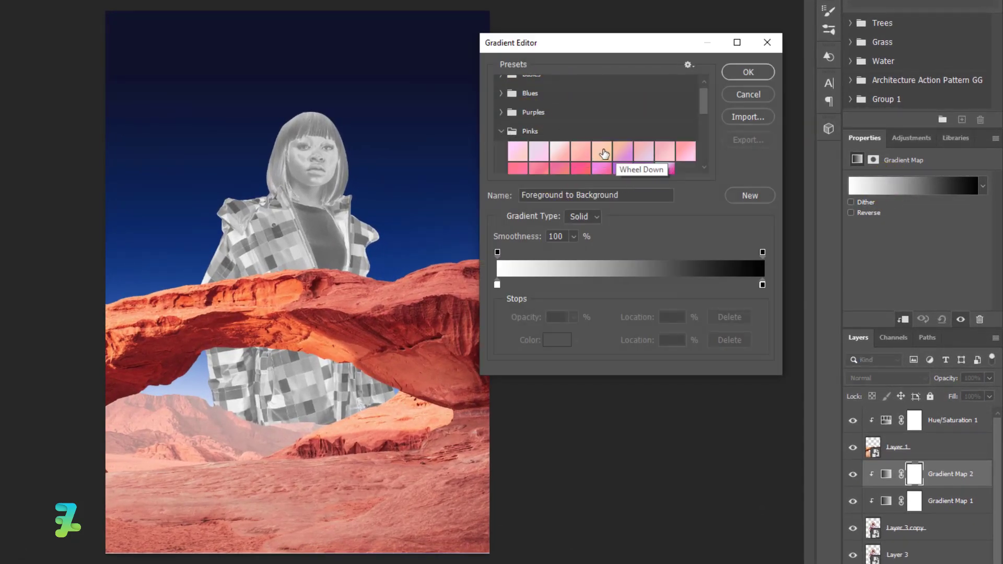
click(601, 153)
click(623, 152)
scroll(628, 149, down, 3)
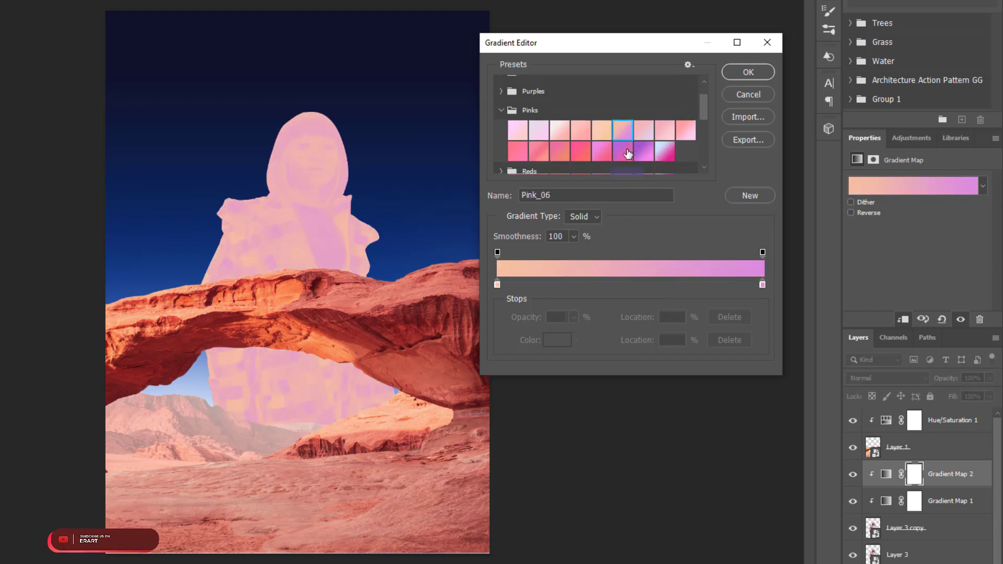
click(580, 151)
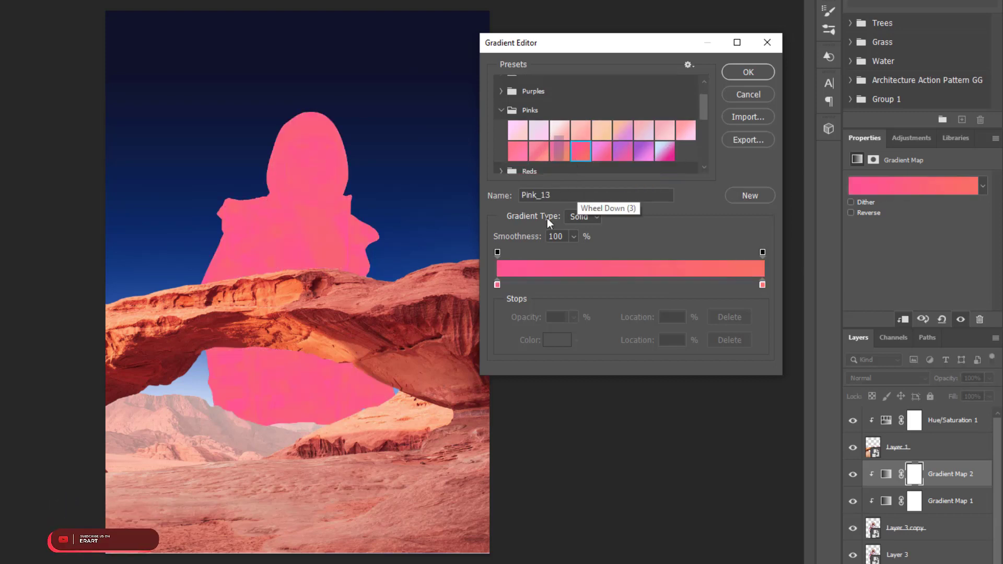
double_click(497, 284)
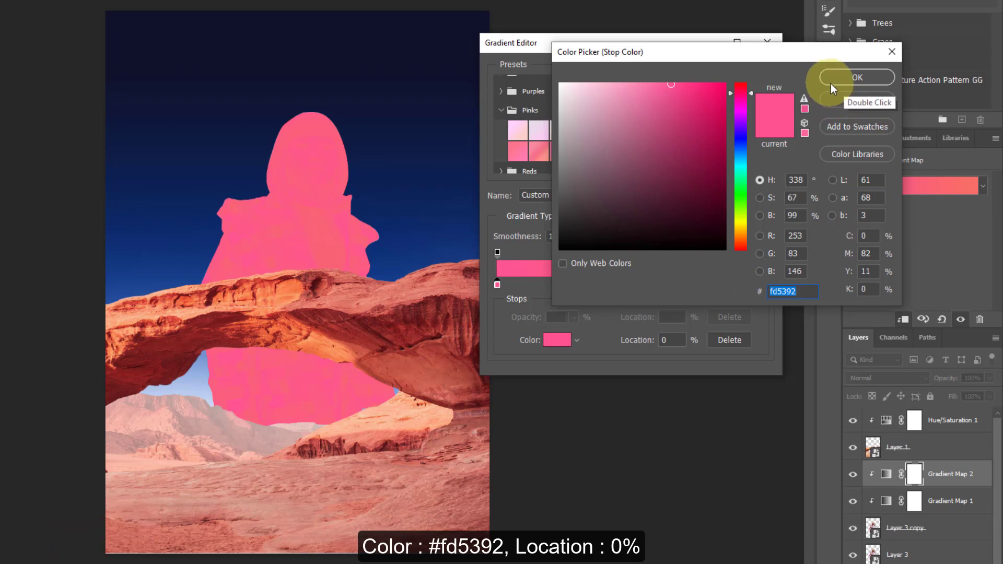
click(831, 81)
click(763, 285)
double_click(763, 283)
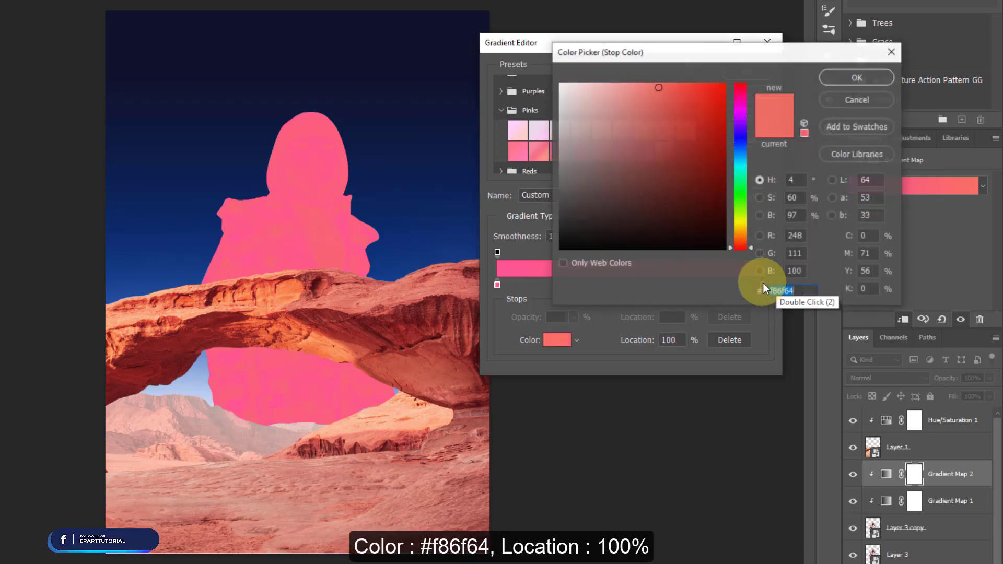
click(839, 85)
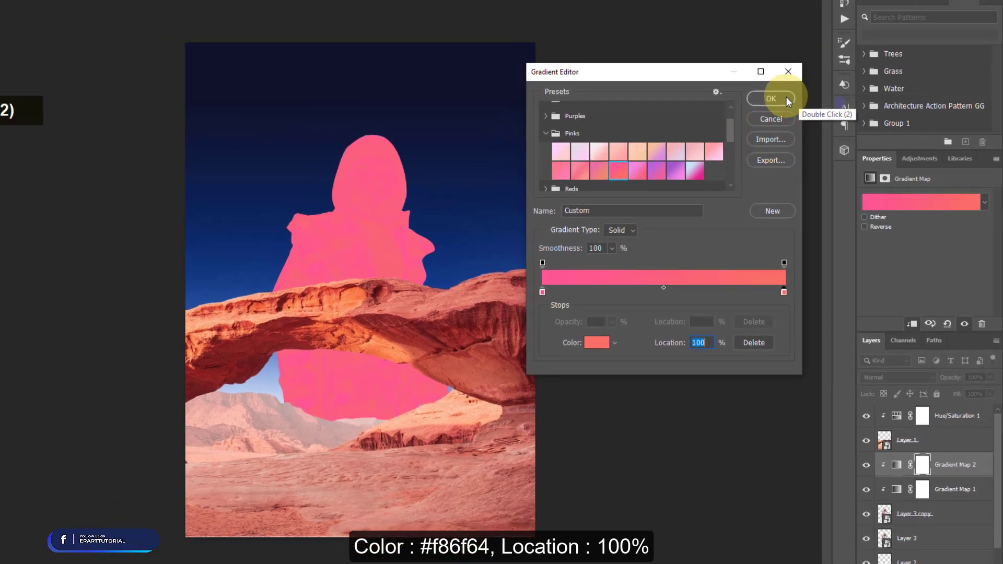
click(772, 99)
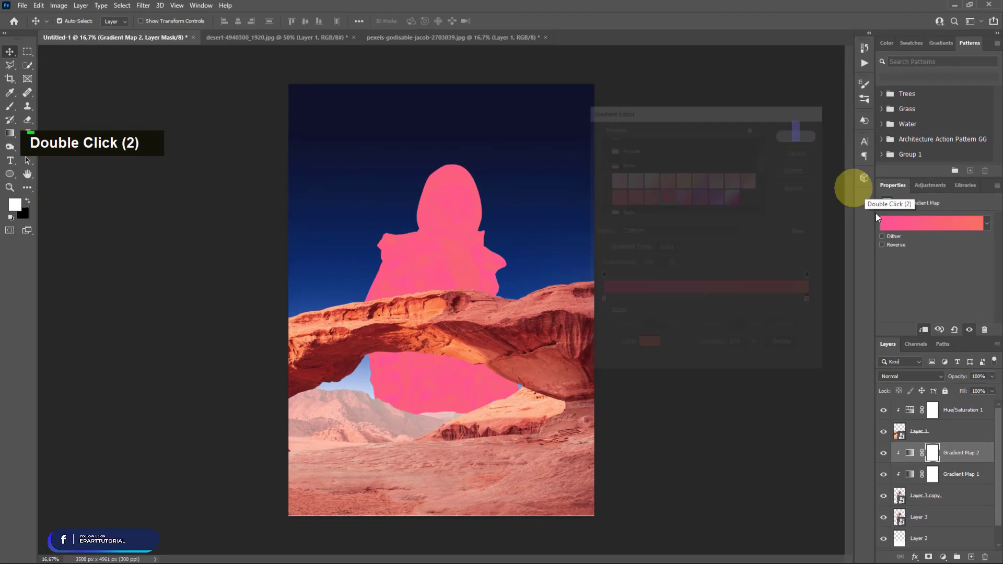
Set the second gradient map's blend mode to Difference and its opacity to 8%.
click(896, 377)
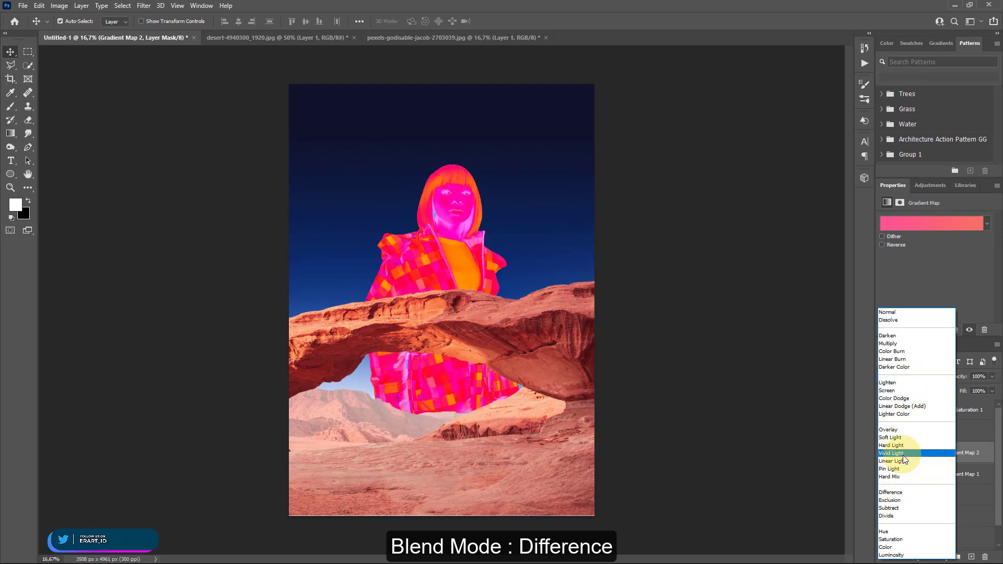
click(899, 494)
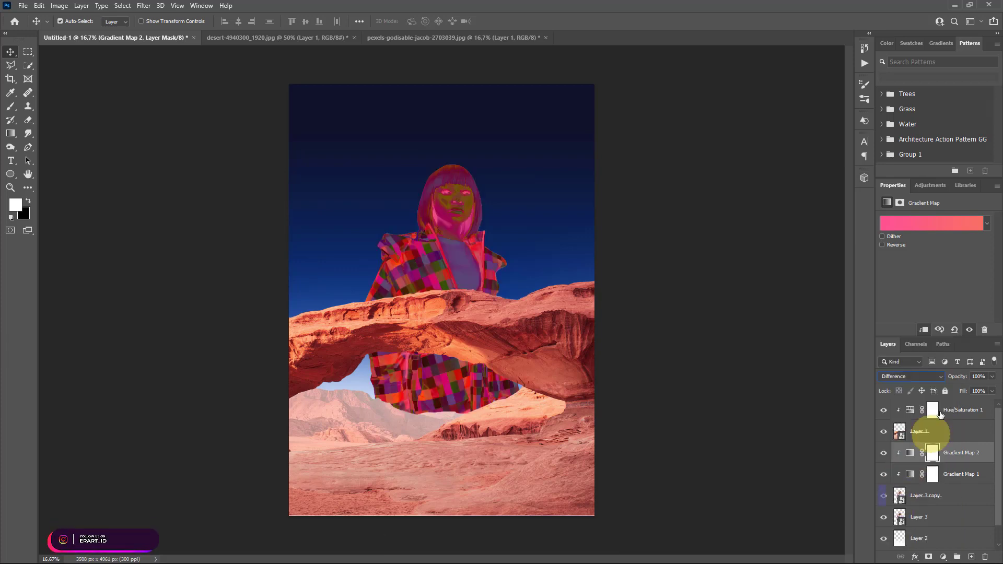
click(992, 378)
drag(971, 387, 948, 389)
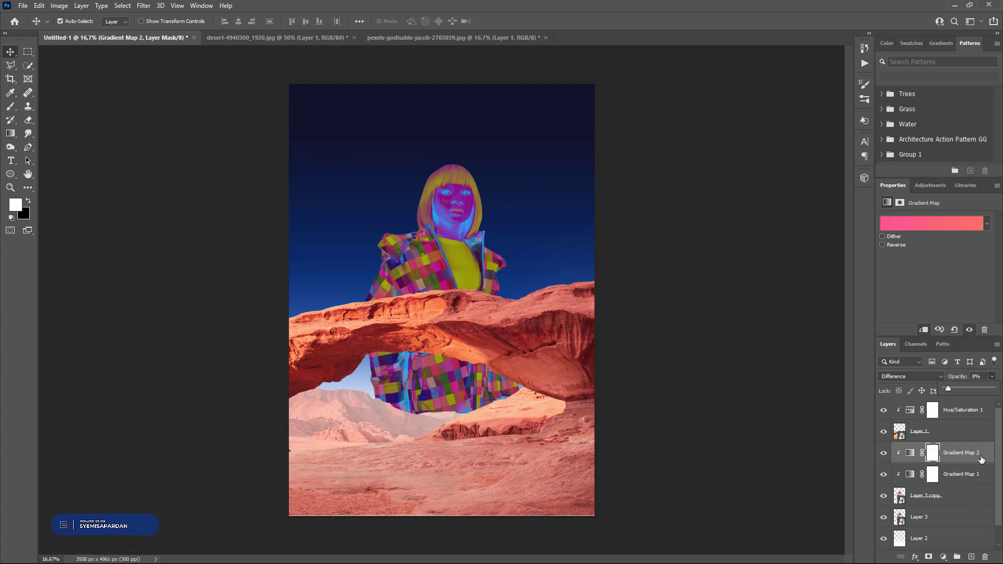
Group both gradient maps with the copied woman layer and add a layer mask to the group.
shift+click(971, 497)
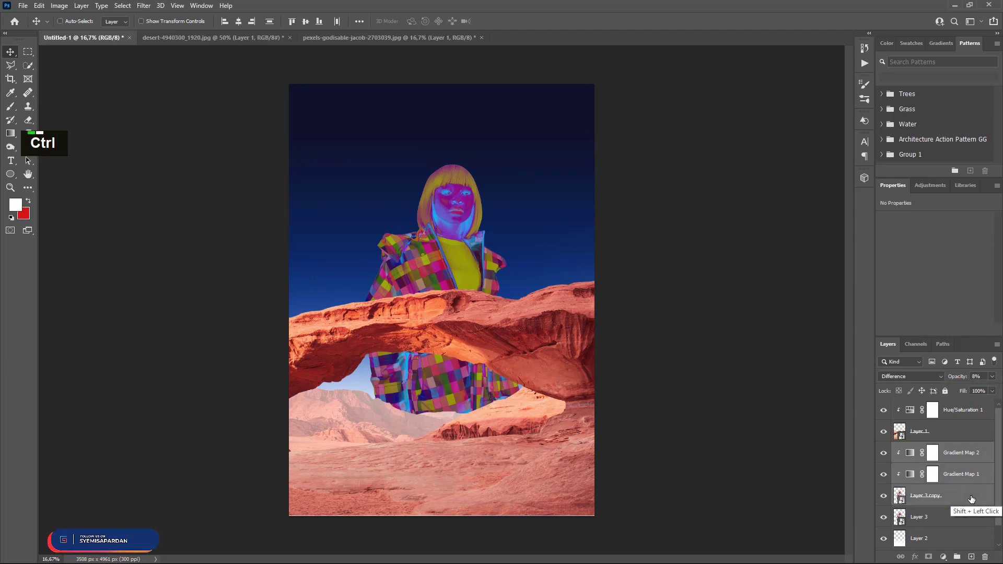
key(ctrl+g)
click(928, 557)
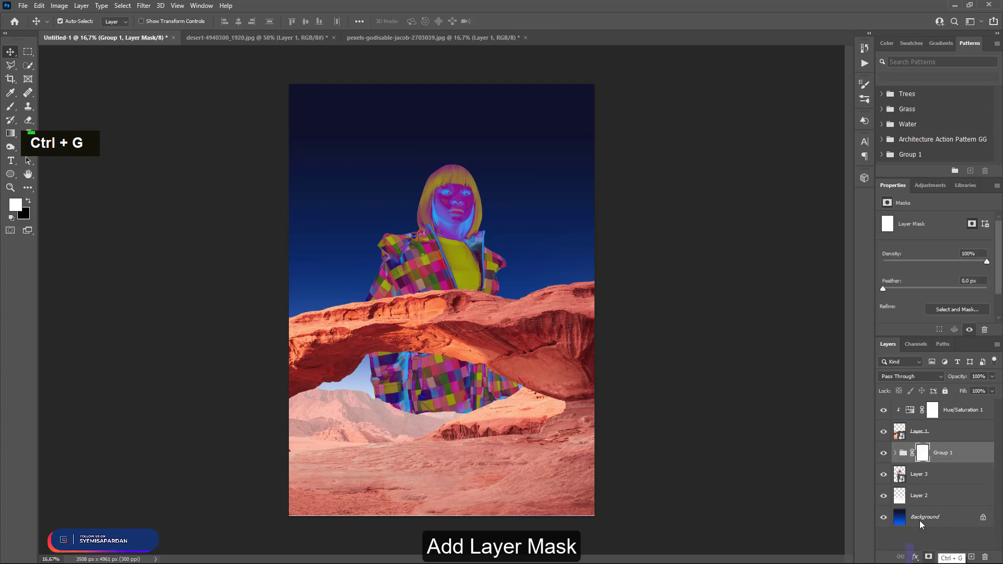
Paint the group's mask with a large #000000 brush over the woman's hair and face to restore their natural colours.
click(11, 106)
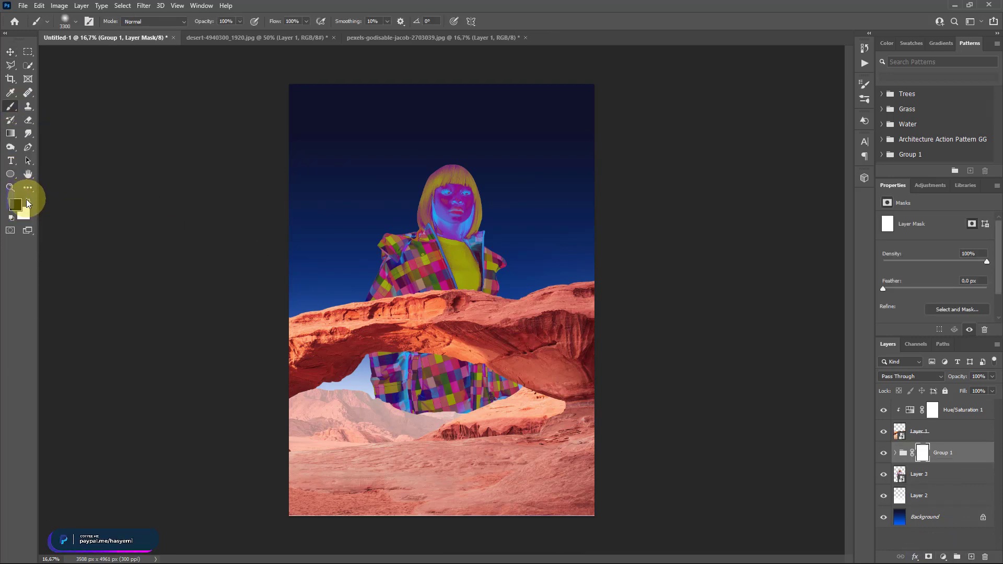
click(22, 211)
click(895, 136)
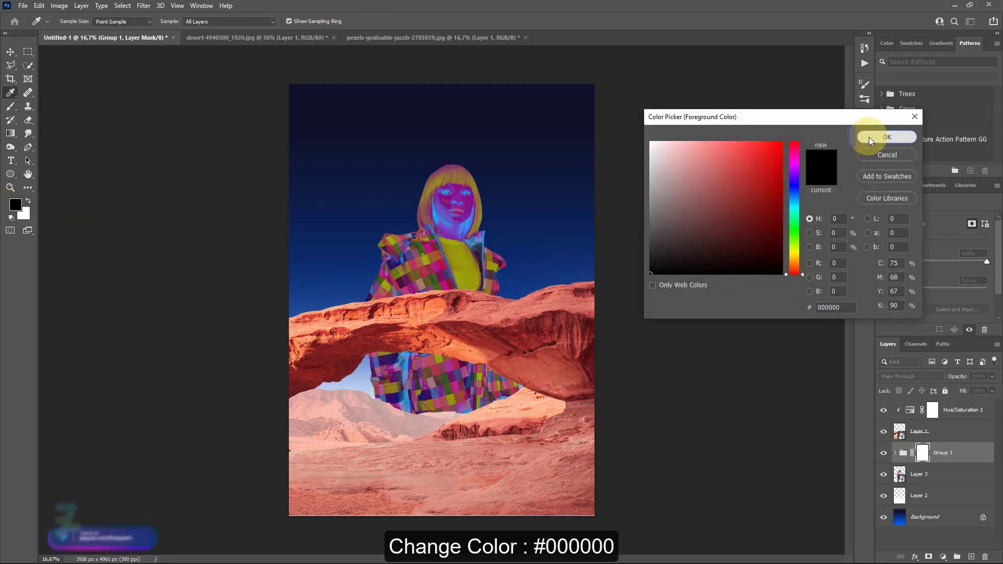
key(ctrl+equal)
key(ctrl+equal)
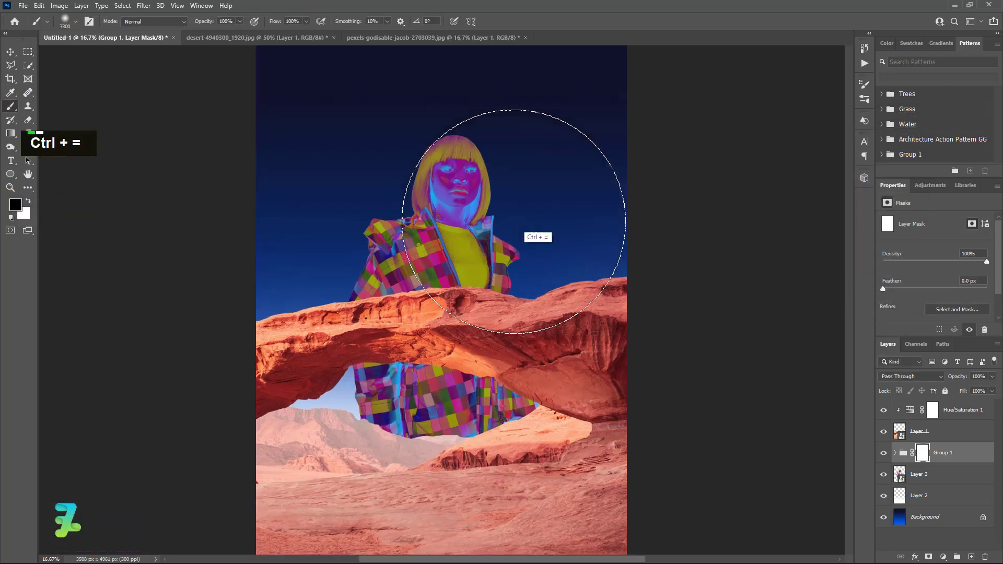
scroll(515, 222, up, 2)
scroll(515, 223, up, 10)
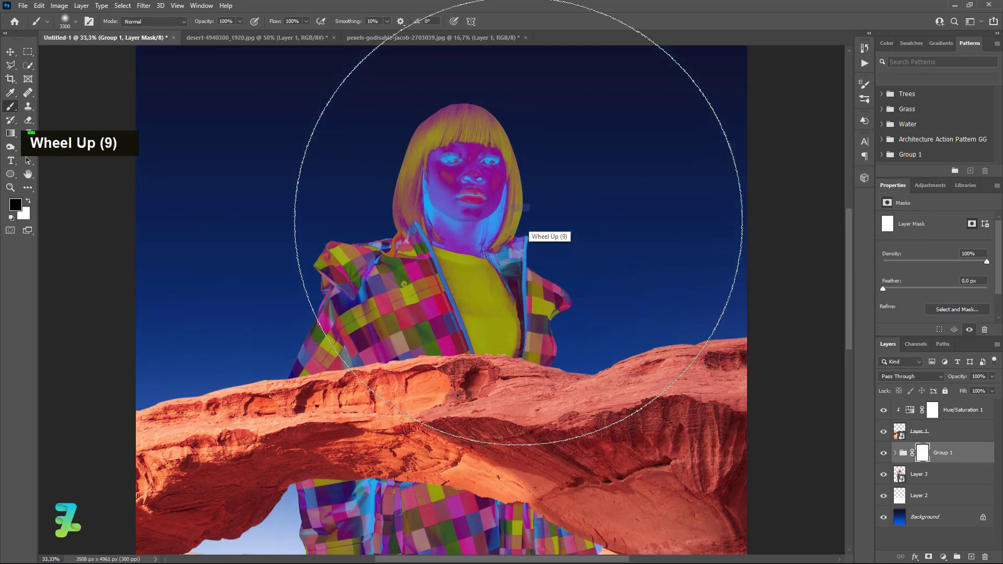
key(bracketleft)
key(bracketleft)
key(bracketleft)
key(bracketleft)
key(bracketleft)
key(bracketleft)
key(bracketleft)
key(bracketleft)
key(bracketleft)
key(bracketleft)
key(bracketleft)
key(bracketleft)
key(bracketleft)
key(bracketleft)
key(bracketleft)
key(bracketleft)
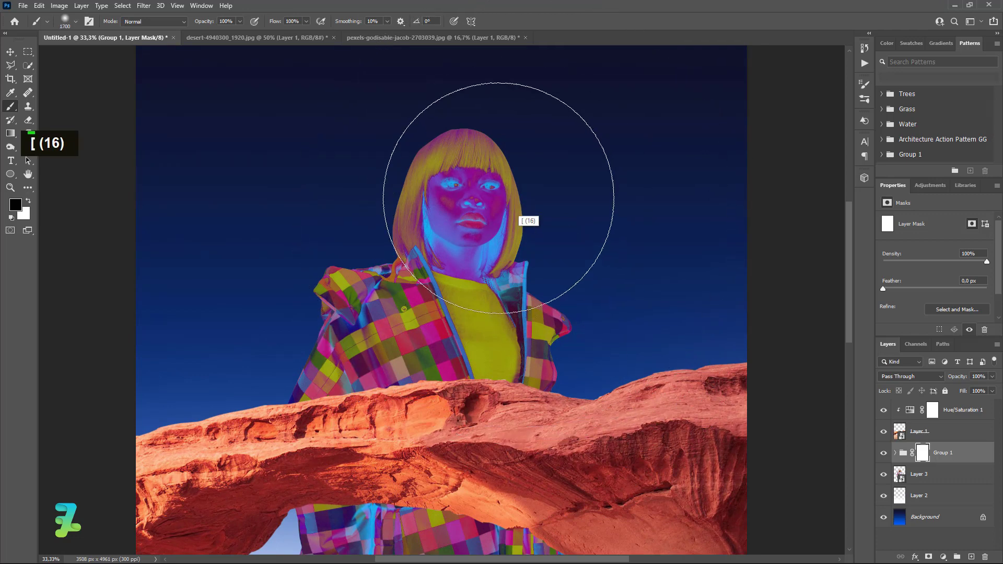
click(469, 177)
click(448, 187)
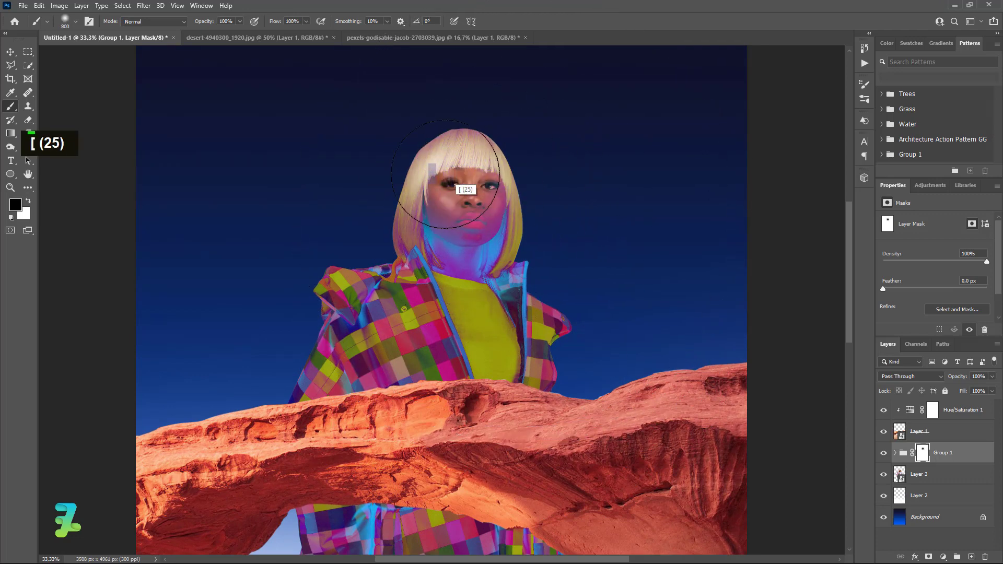
click(448, 192)
click(487, 183)
click(493, 185)
click(501, 189)
click(506, 191)
click(500, 198)
Mask out the recolouring on the woman's neck and lower hair with smaller brush strokes of 200 to 125 px.
key(bracketleft)
key(bracketleft)
key(bracketleft)
key(bracketleft)
key(bracketleft)
key(bracketleft)
key(bracketleft)
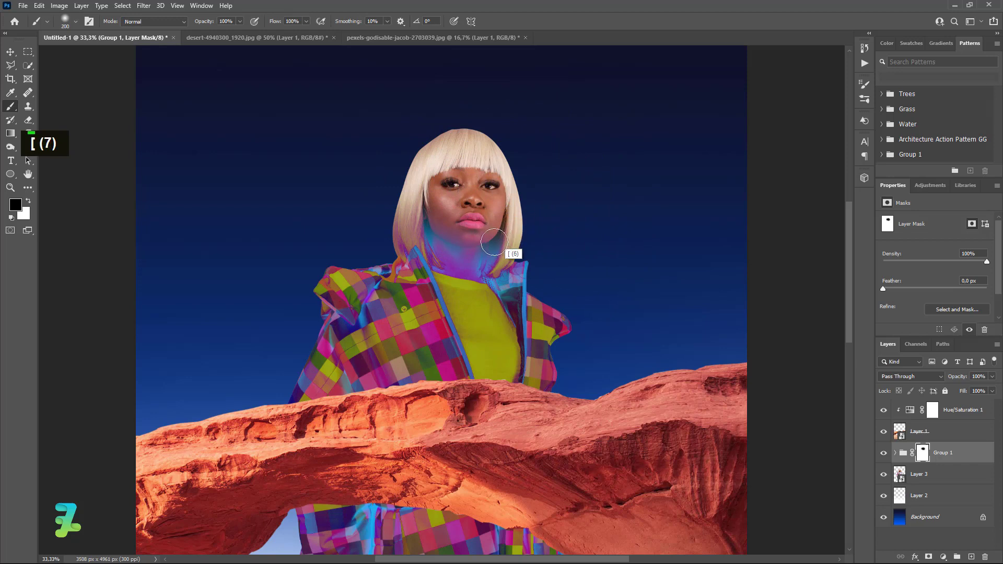
double_click(507, 248)
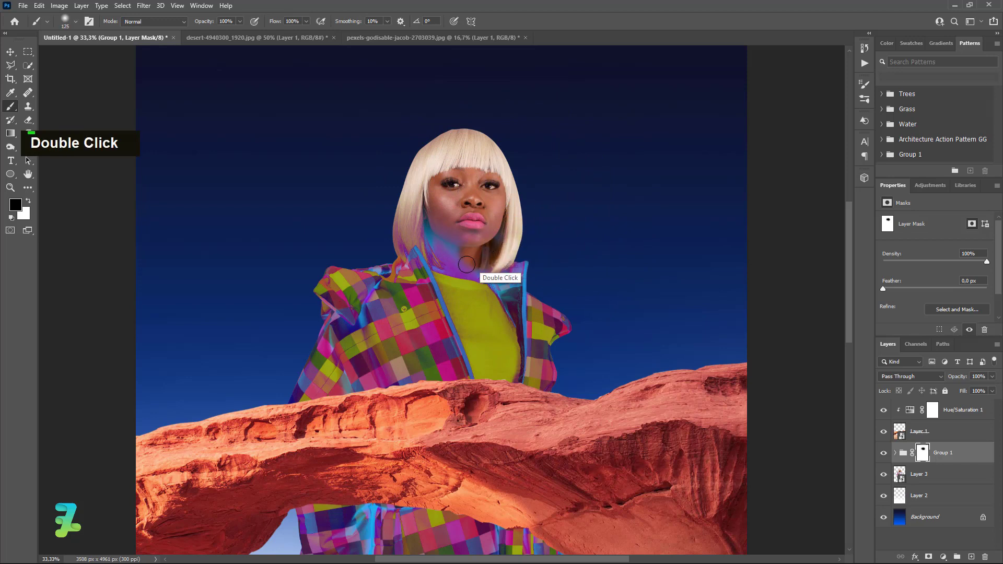
mouse_move(446, 263)
mouse_down()
mouse_move(427, 244)
mouse_move(437, 233)
mouse_move(455, 252)
mouse_move(473, 212)
mouse_move(467, 204)
mouse_move(427, 246)
mouse_move(403, 211)
mouse_up()
Clean up the mask around the hair ends and collar with a 100 to 50 px brush, undoing the last two strokes.
key(bracketleft)
key(bracketleft)
key(bracketleft)
key(bracketleft)
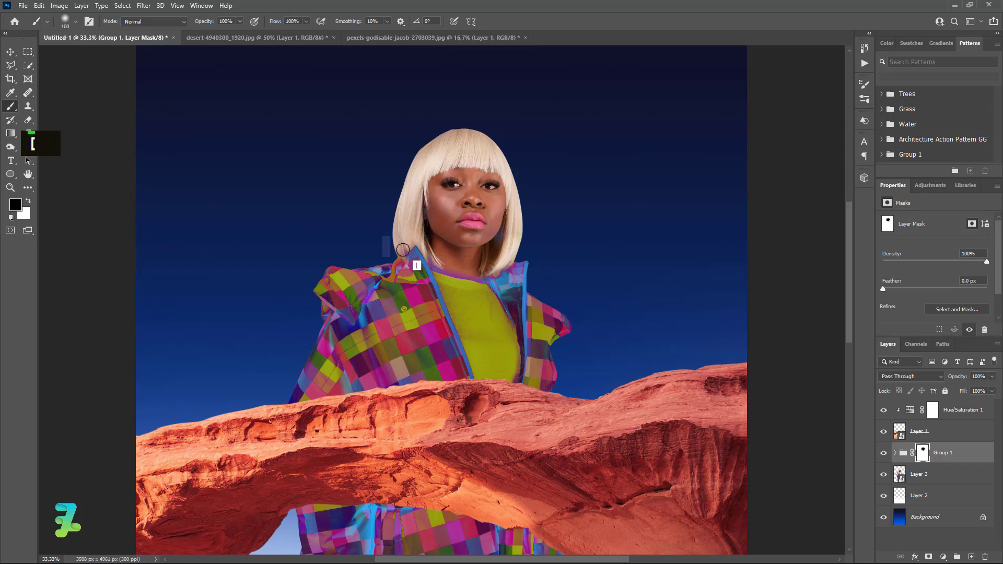
double_click(400, 253)
double_click(410, 245)
key(bracketleft)
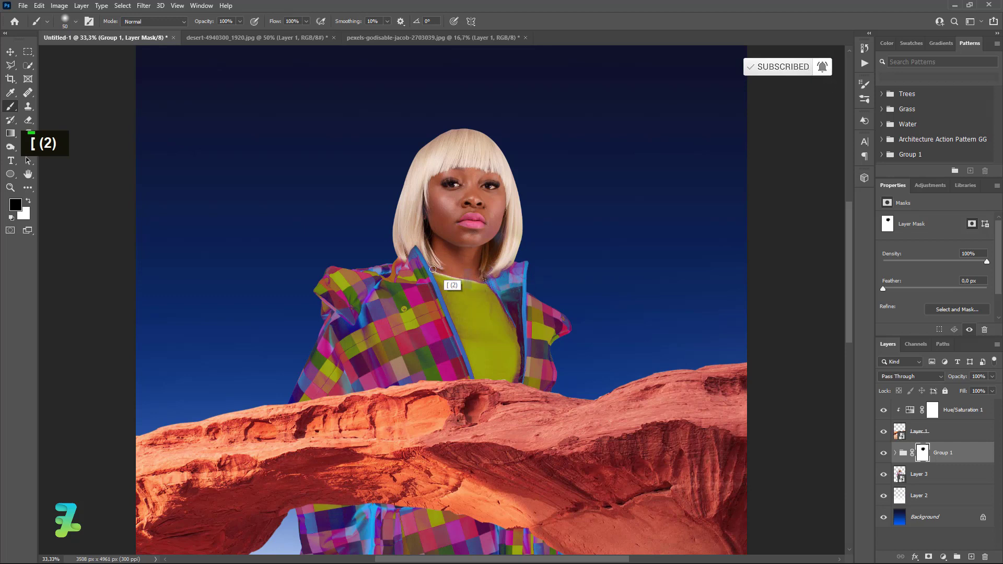
key(ctrl+z)
key(ctrl+z)
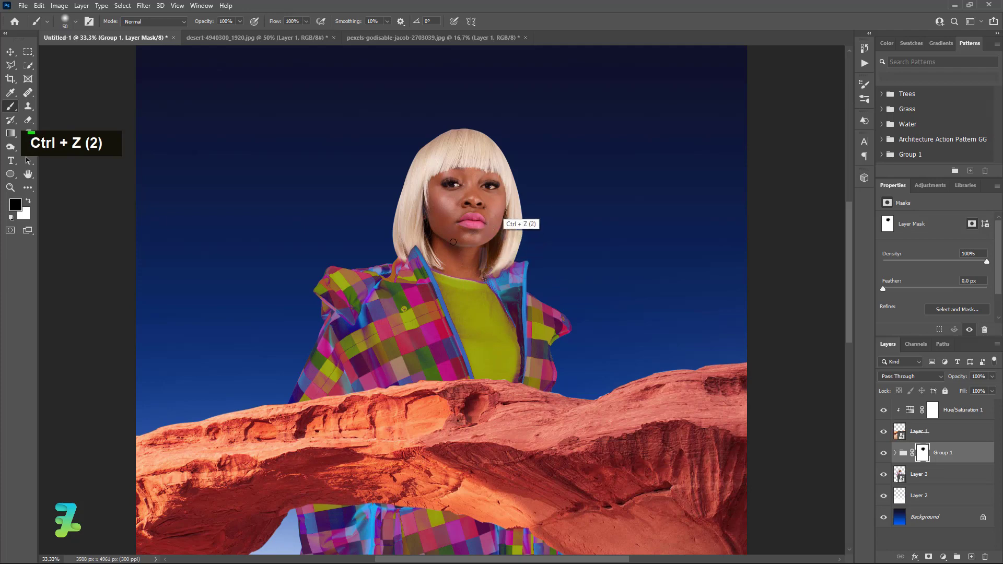
Paint black on the group's mask over the woman's shirt with a 90 px brush to restore its white colour.
key(bracketright)
key(bracketright)
key(bracketright)
key(bracketright)
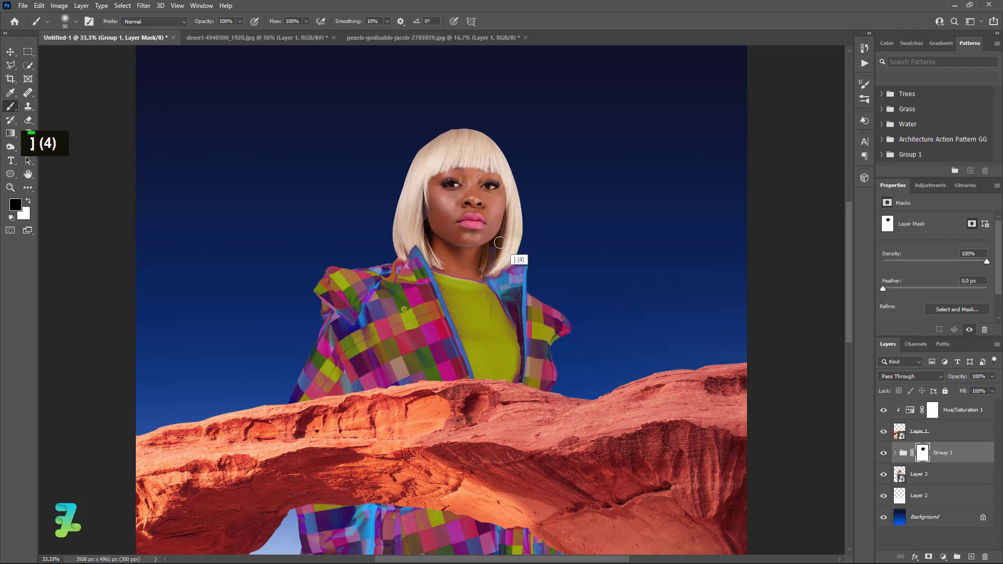
scroll(600, 282, down, 16)
scroll(600, 278, up, 18)
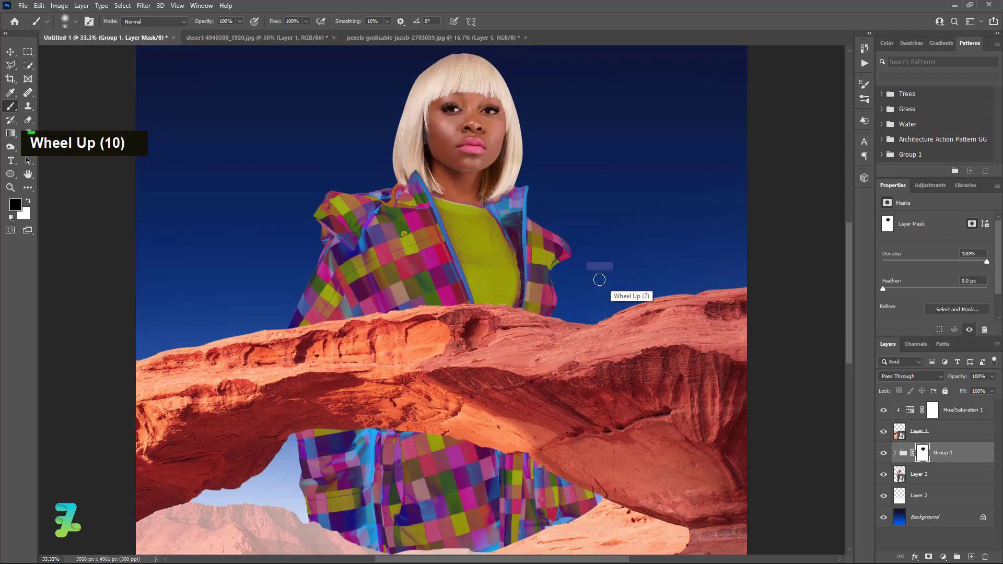
mouse_move(474, 285)
mouse_down()
mouse_move(514, 333)
mouse_move(507, 378)
mouse_move(435, 259)
mouse_move(477, 372)
mouse_move(501, 377)
mouse_move(505, 356)
mouse_move(460, 260)
mouse_move(488, 367)
mouse_up()
key(bracketright)
key(bracketright)
key(bracketright)
key(bracketright)
key(bracketright)
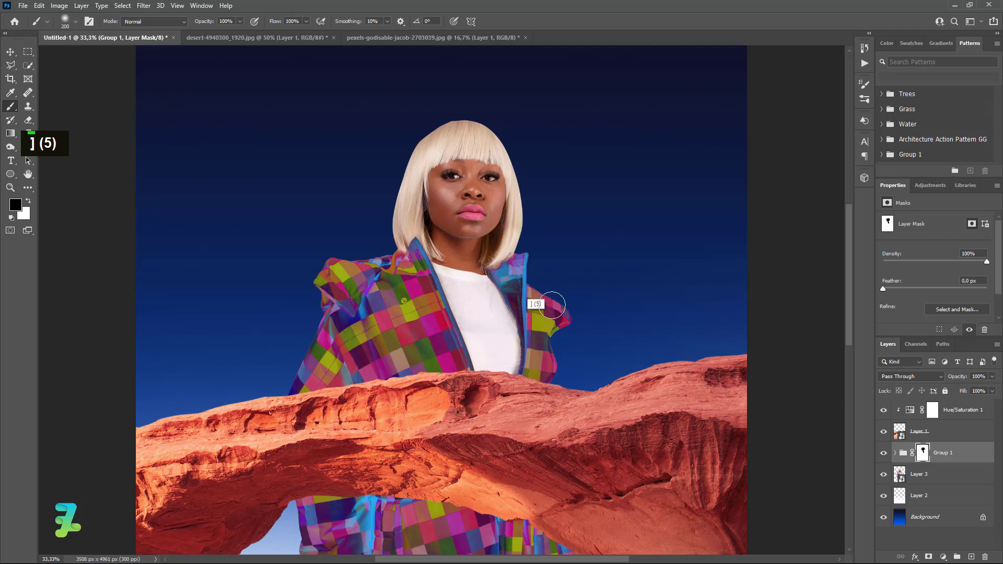
key(ctrl+minus)
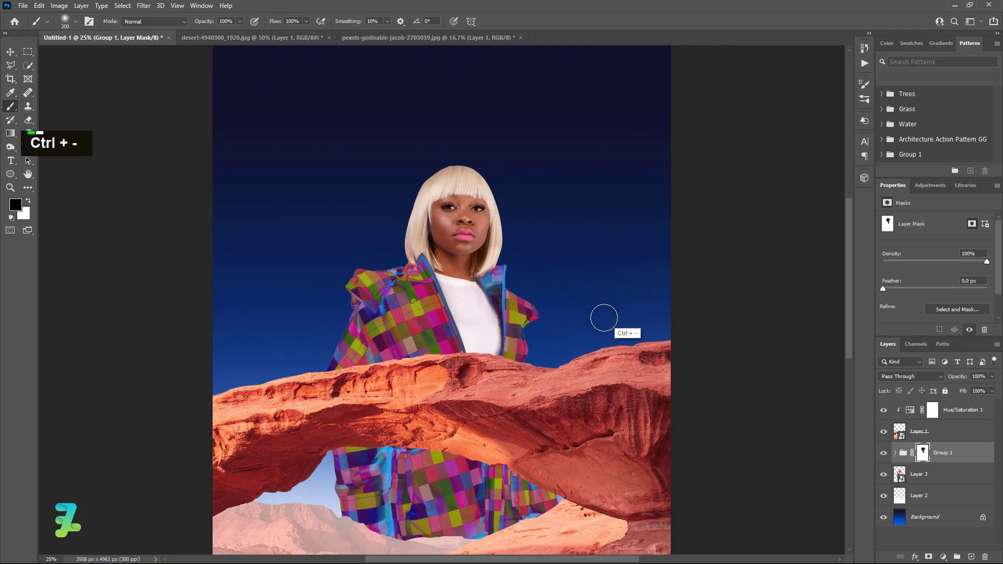
key(ctrl+minus)
key(ctrl+minus)
key(ctrl+equal)
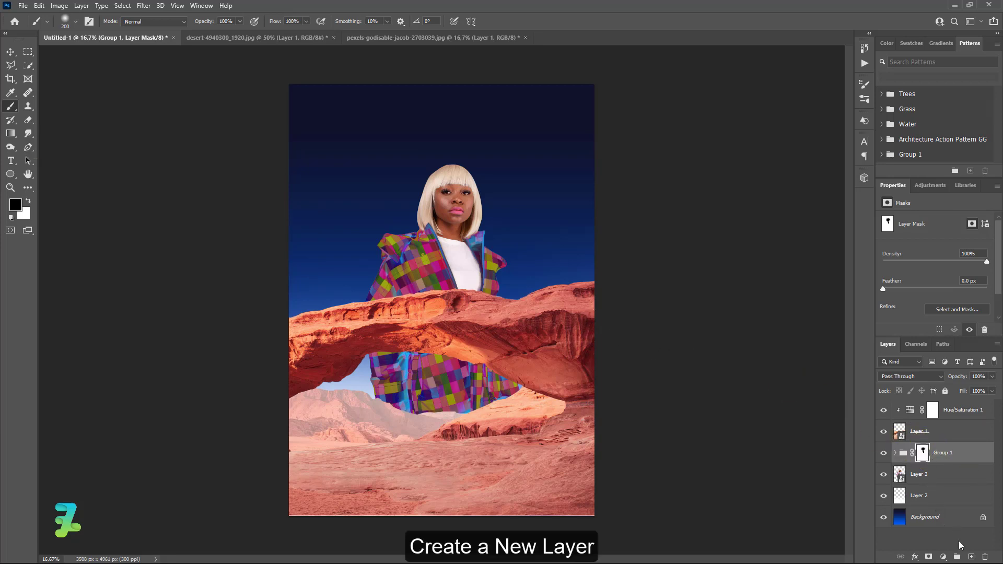
Create a new layer above the group and draw a black rectangle about 4498 × 643 px across the woman's chest.
click(972, 557)
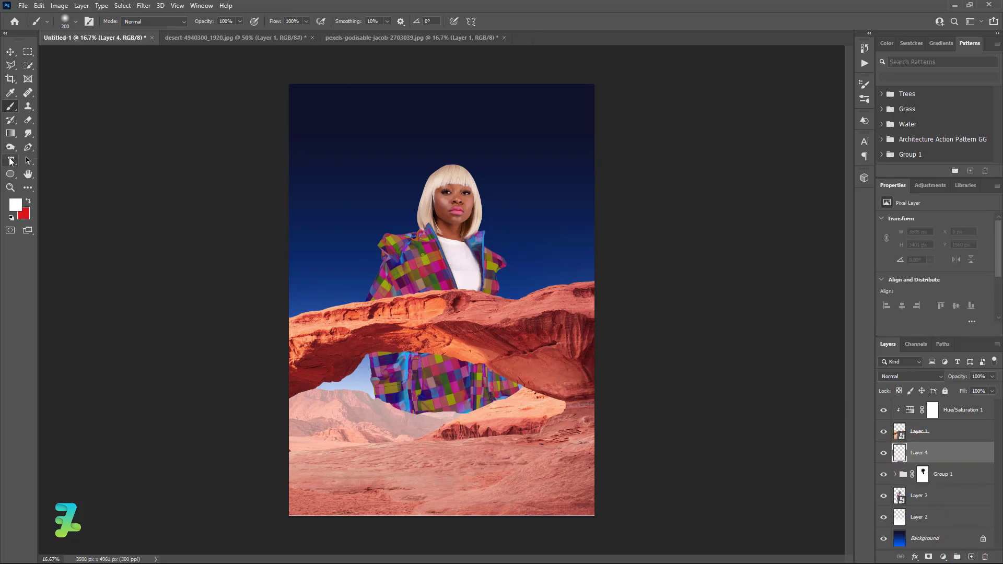
right_click(10, 174)
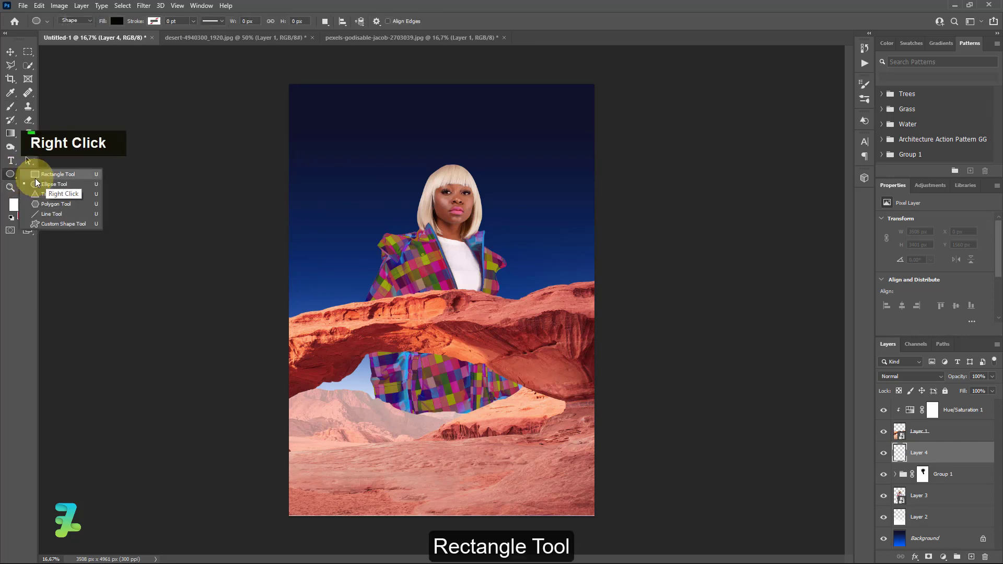
click(42, 175)
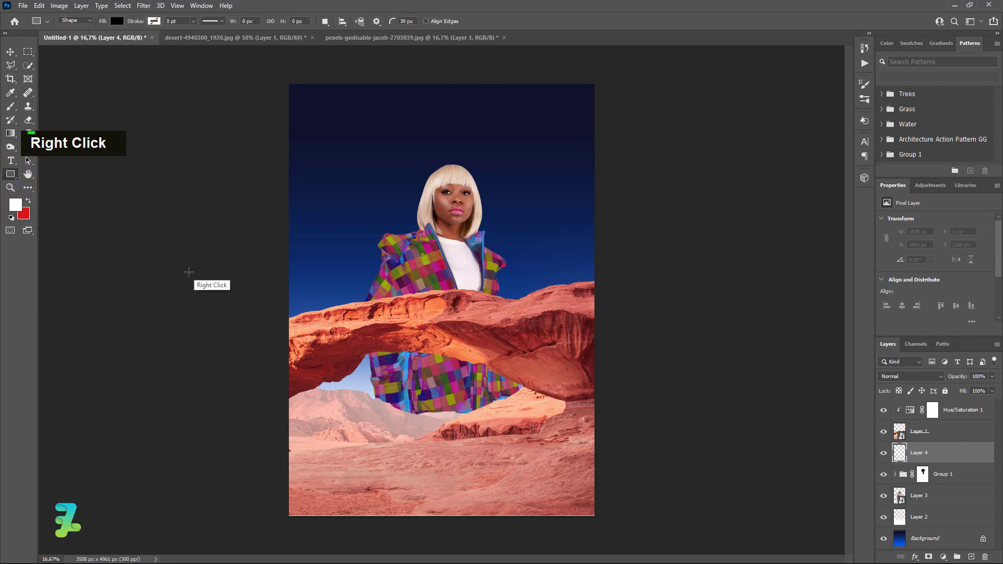
drag(243, 250, 635, 307)
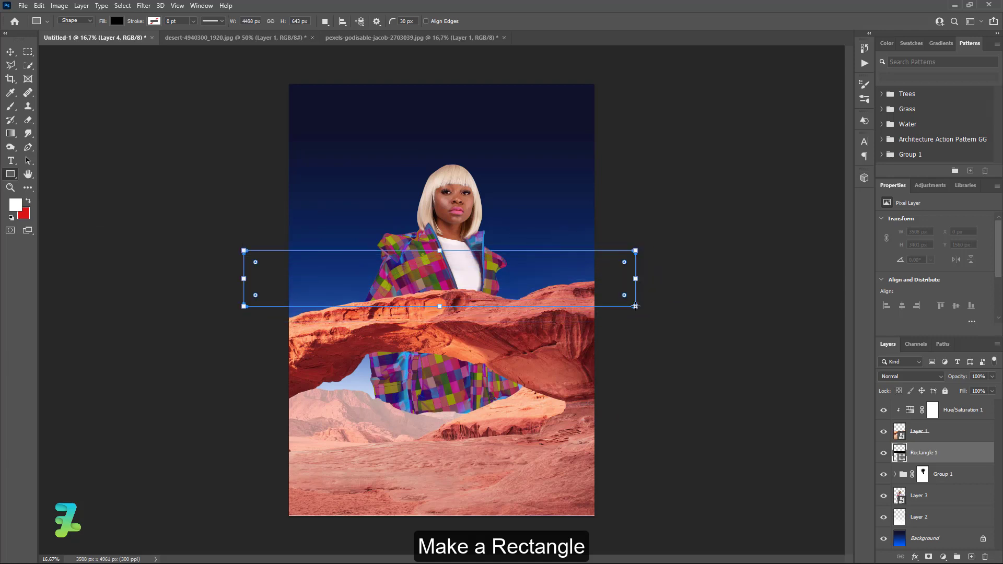
Set the black rectangle's blend mode to Soft Light.
click(9, 53)
click(902, 378)
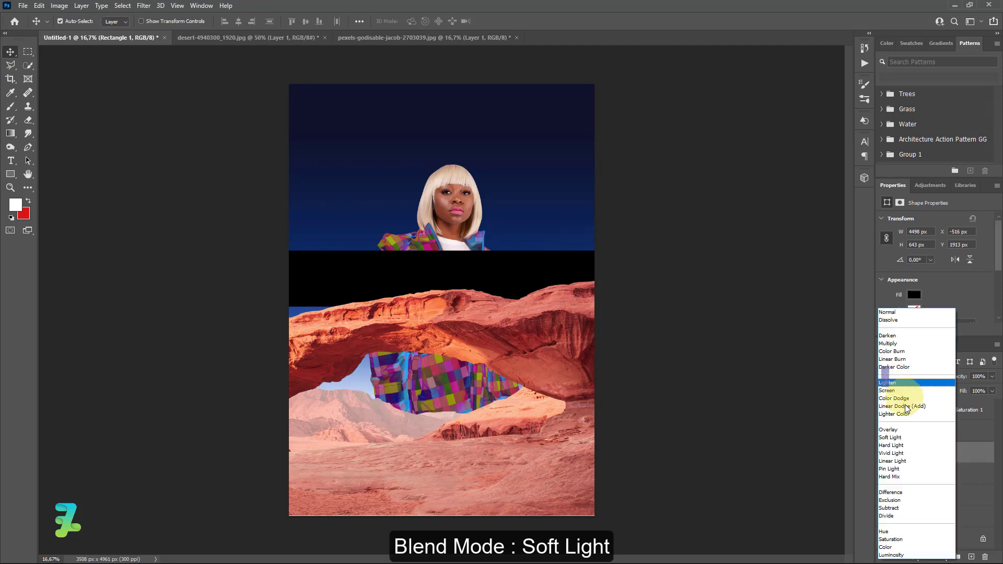
click(910, 439)
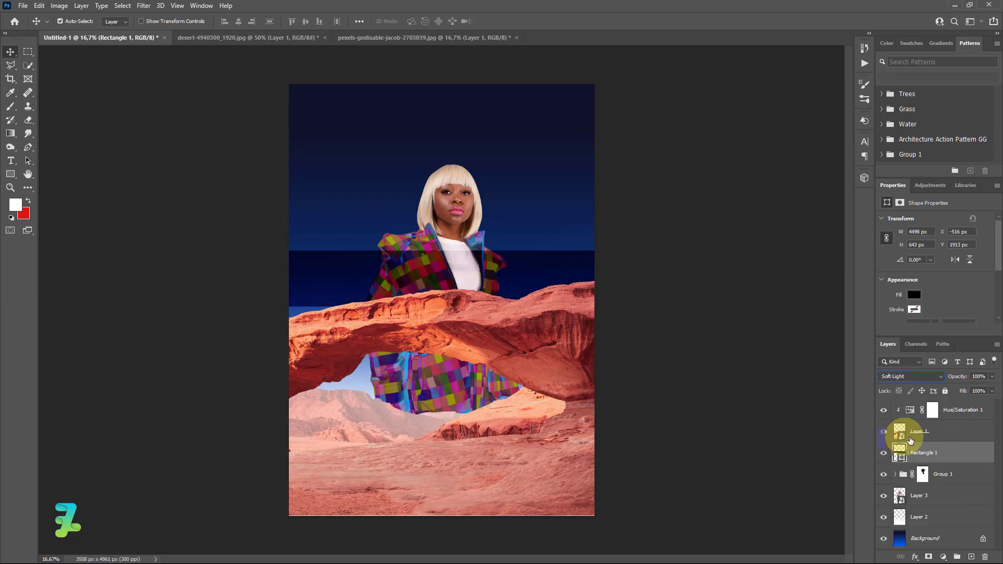
Add a Gradient Overlay to the rectangle across the woman's chest, starting from the Pink_01 preset.
double_click(963, 456)
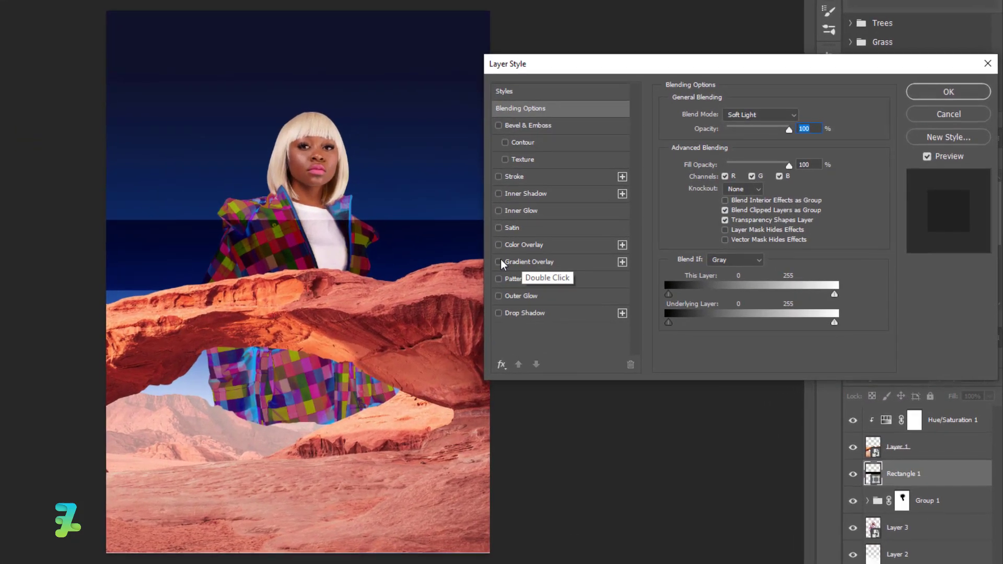
click(565, 273)
click(498, 261)
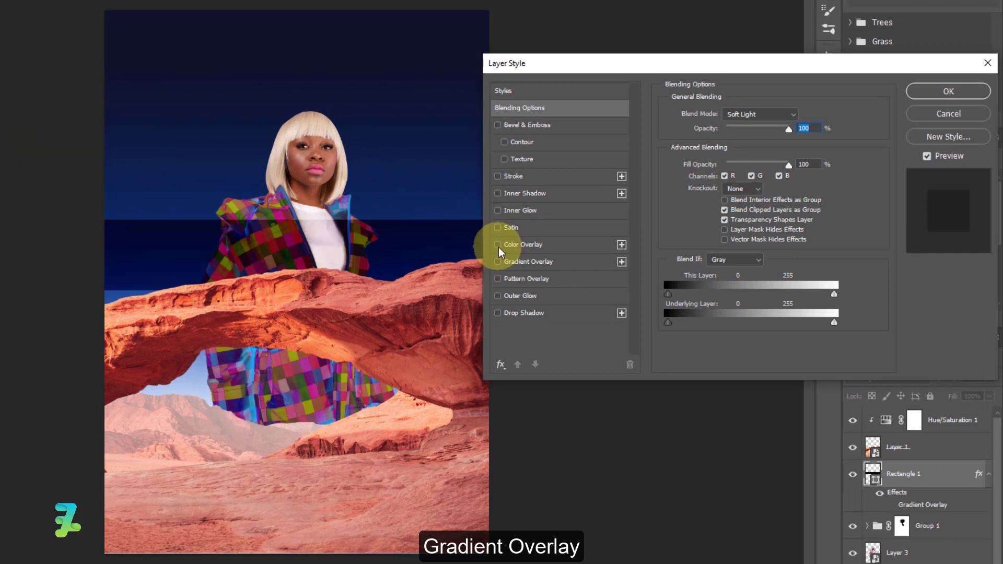
click(500, 261)
click(515, 261)
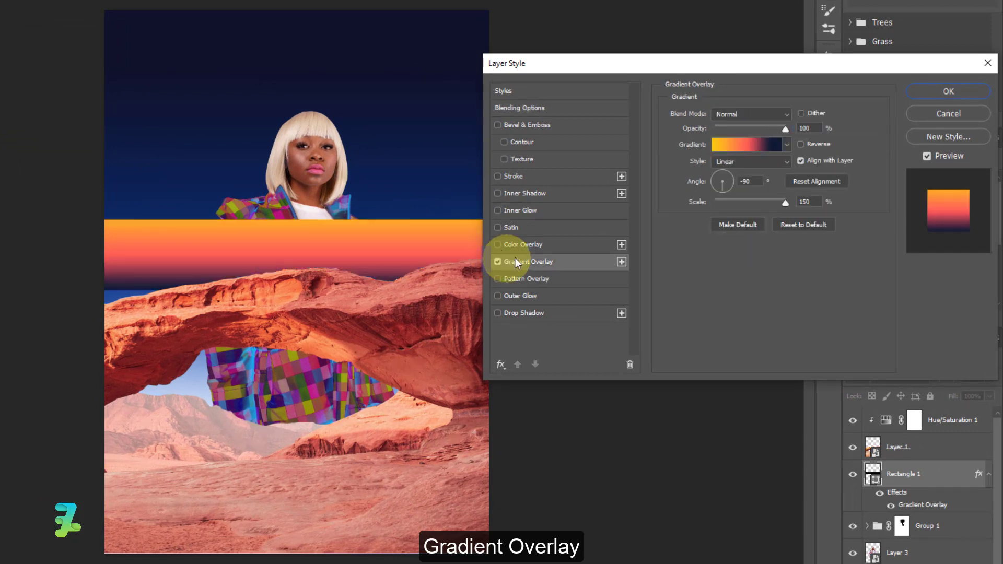
click(741, 145)
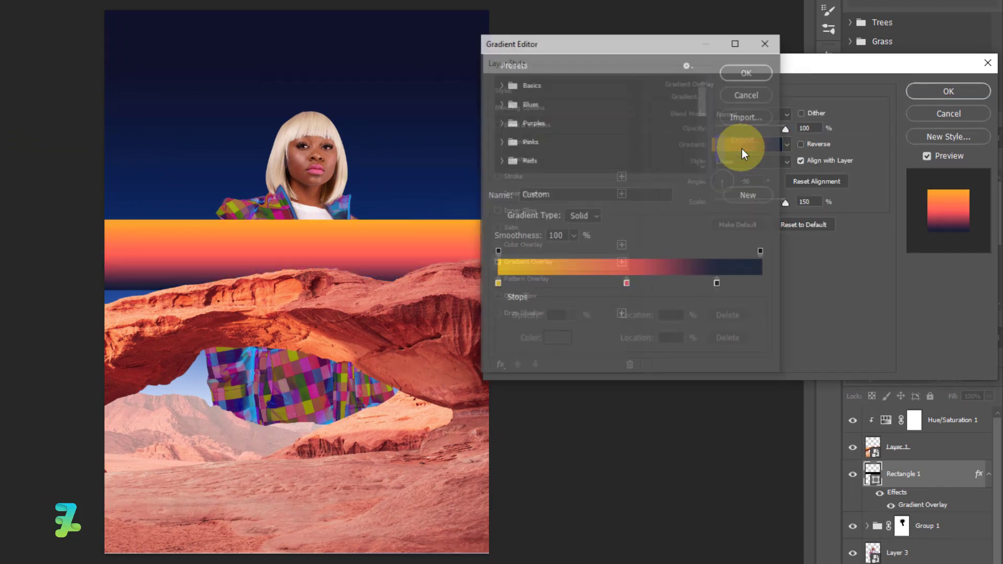
click(501, 141)
click(518, 158)
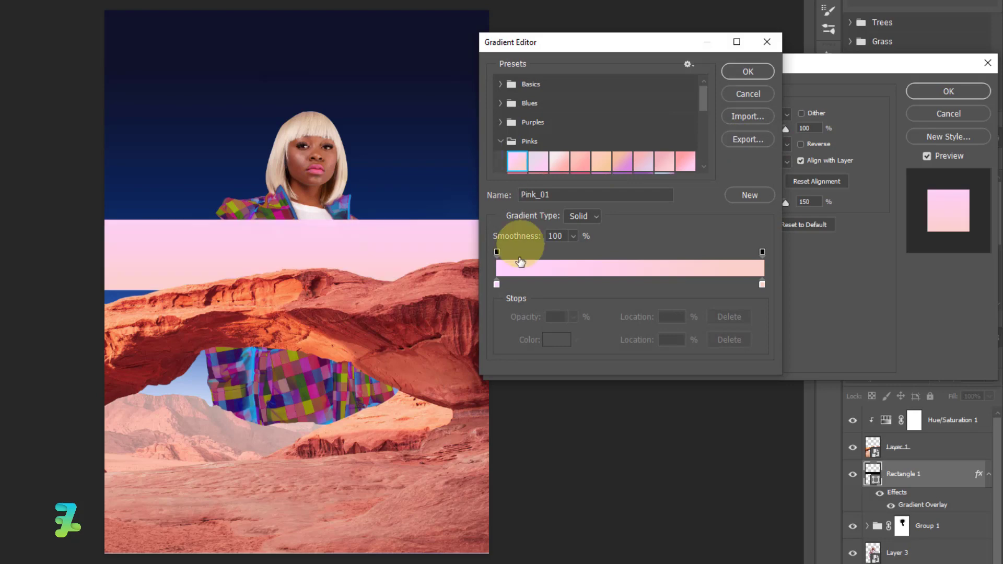
Set the overlay gradient's stops to #ffd1fc at 0% and #ff64ce at 100%, with an angle of 180°.
double_click(497, 284)
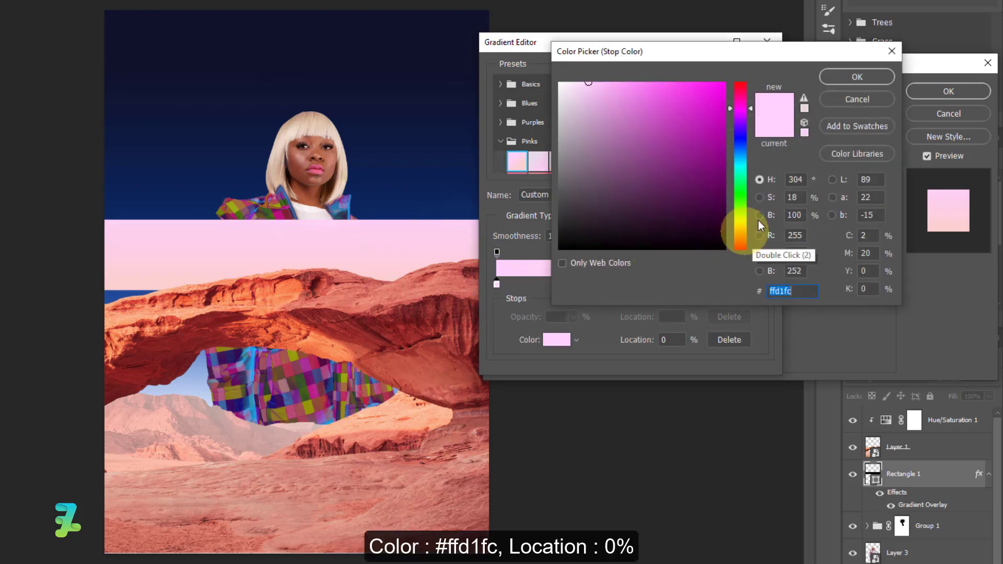
click(836, 83)
double_click(762, 284)
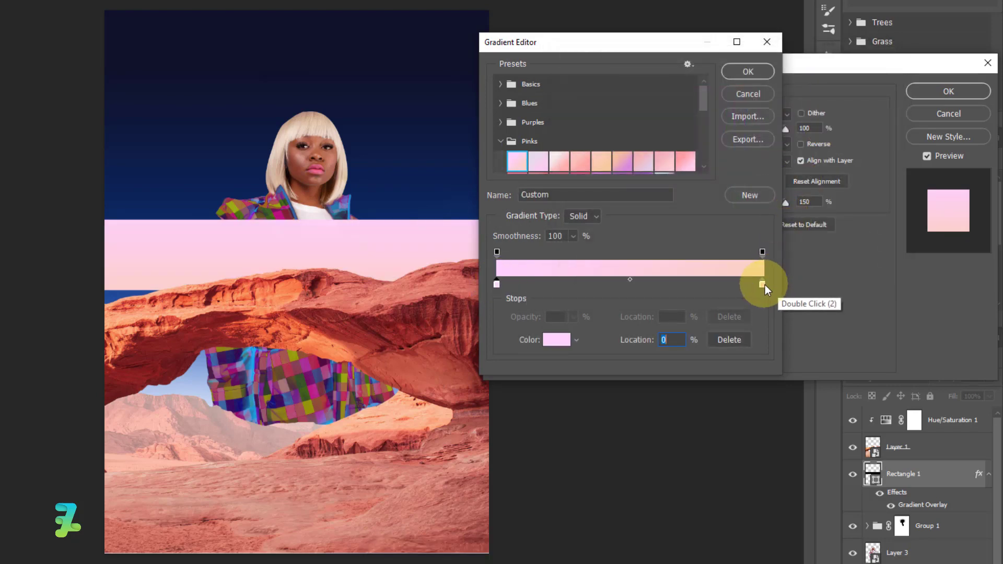
double_click(758, 116)
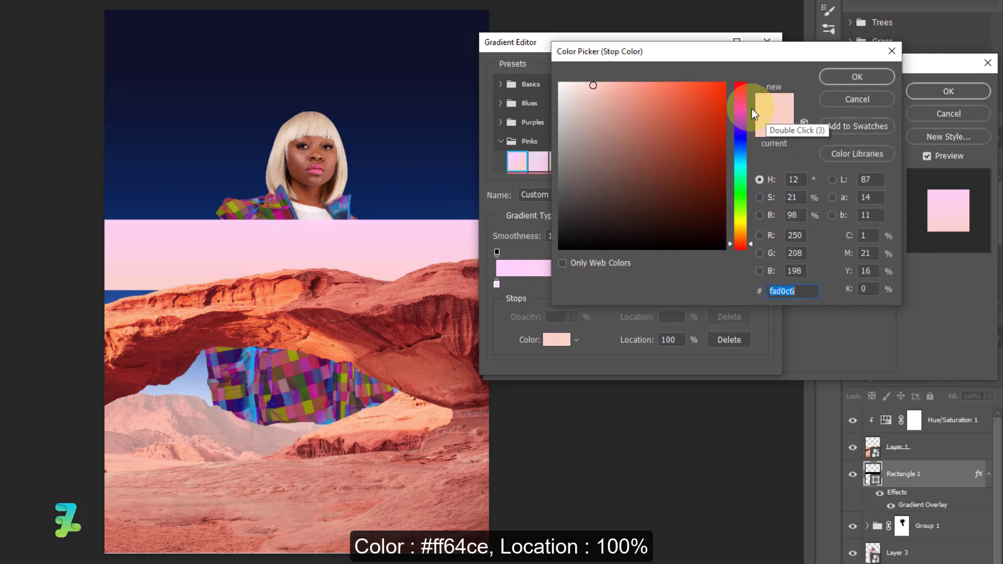
click(741, 118)
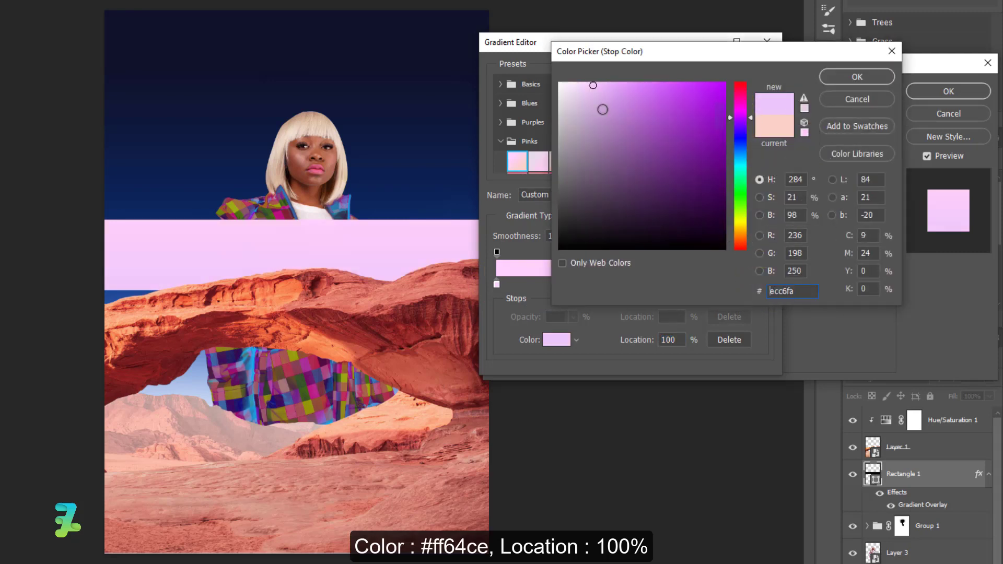
mouse_move(604, 110)
mouse_down()
mouse_move(634, 99)
mouse_move(643, 81)
mouse_move(630, 80)
mouse_up()
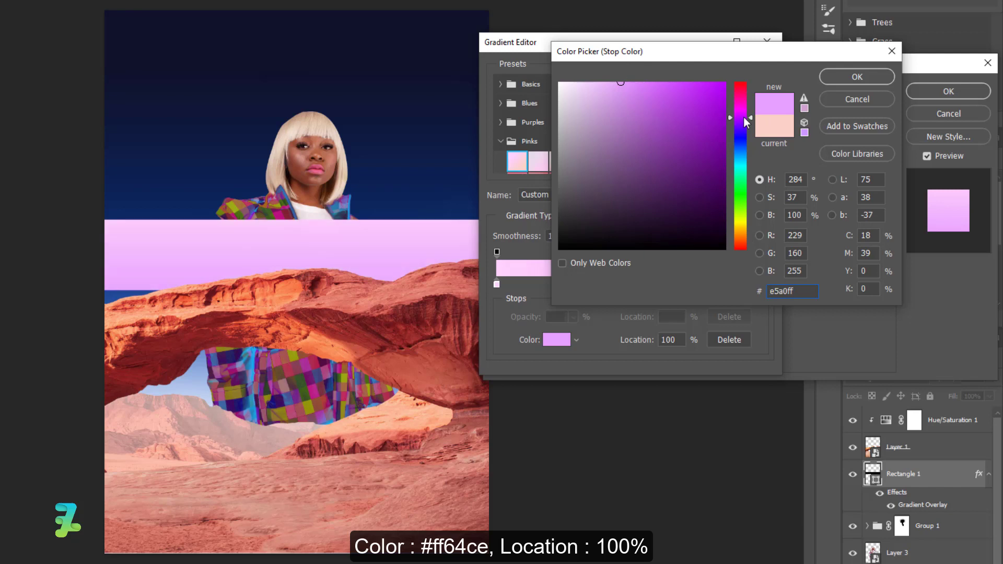
mouse_move(742, 118)
mouse_down()
mouse_move(741, 100)
mouse_move(649, 88)
mouse_move(661, 76)
mouse_up()
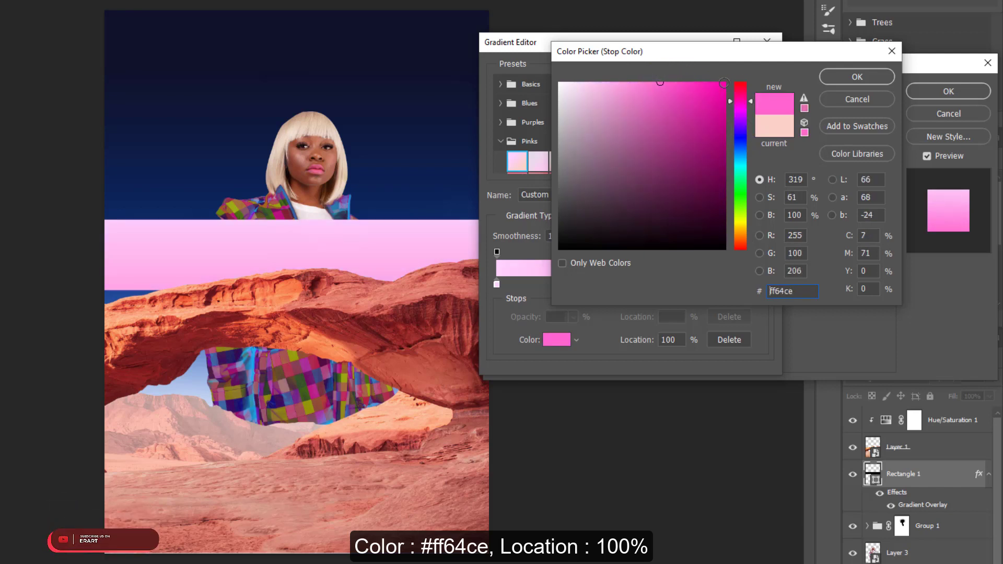
click(838, 77)
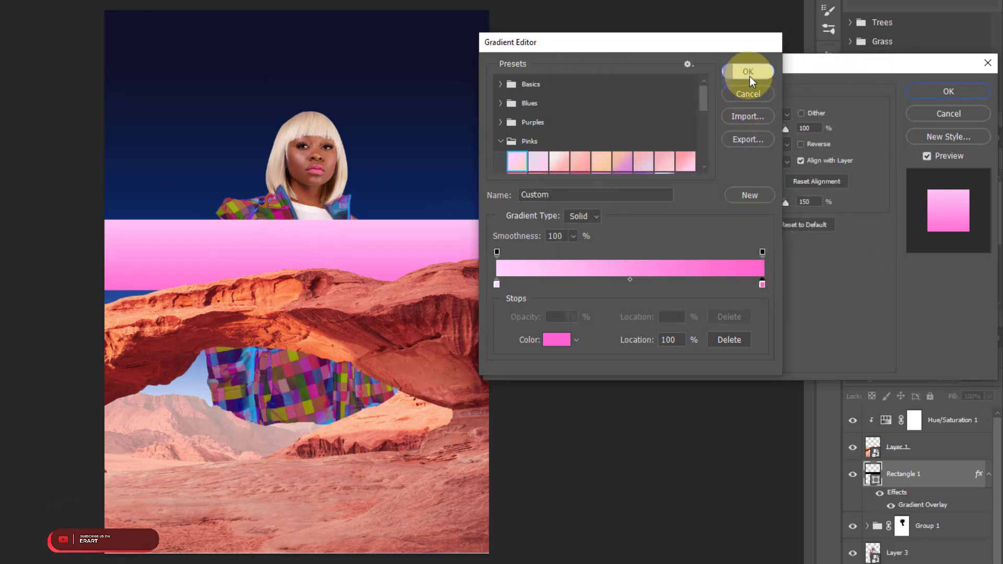
click(750, 77)
shift+click(687, 177)
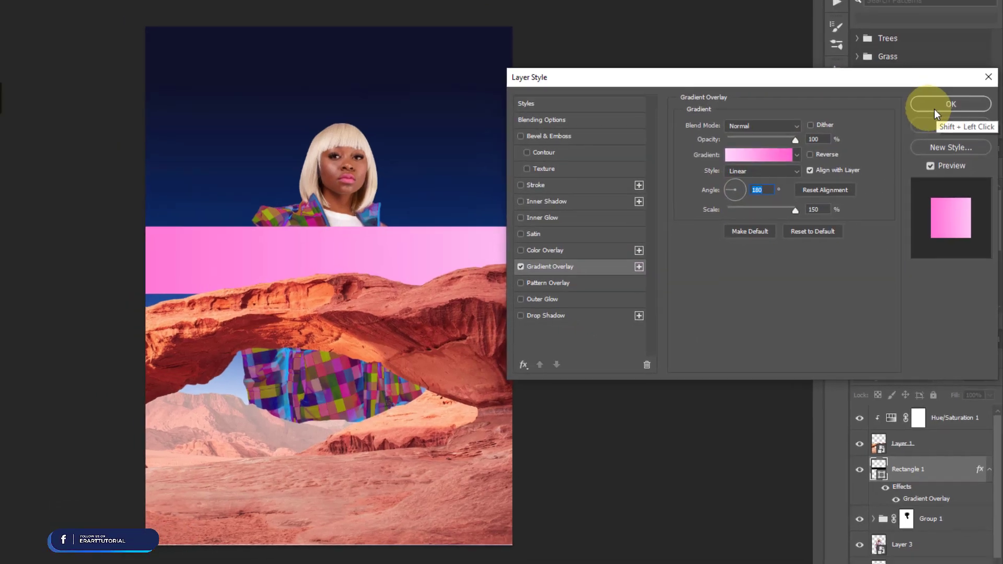
shift+click(949, 91)
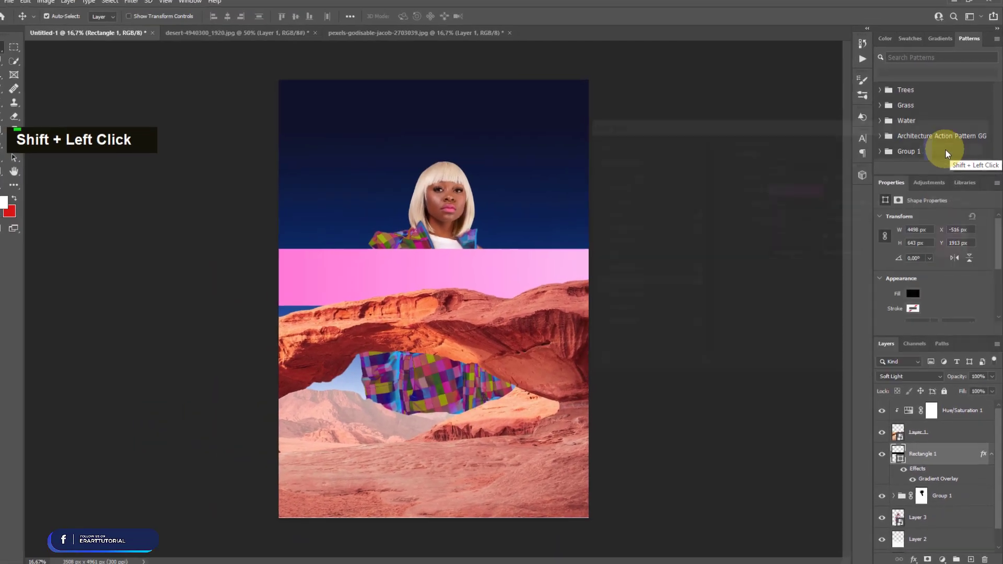
Move the gradient rectangle slightly down to about Y 2015 px and place its layer below the woman's masked group.
click(10, 59)
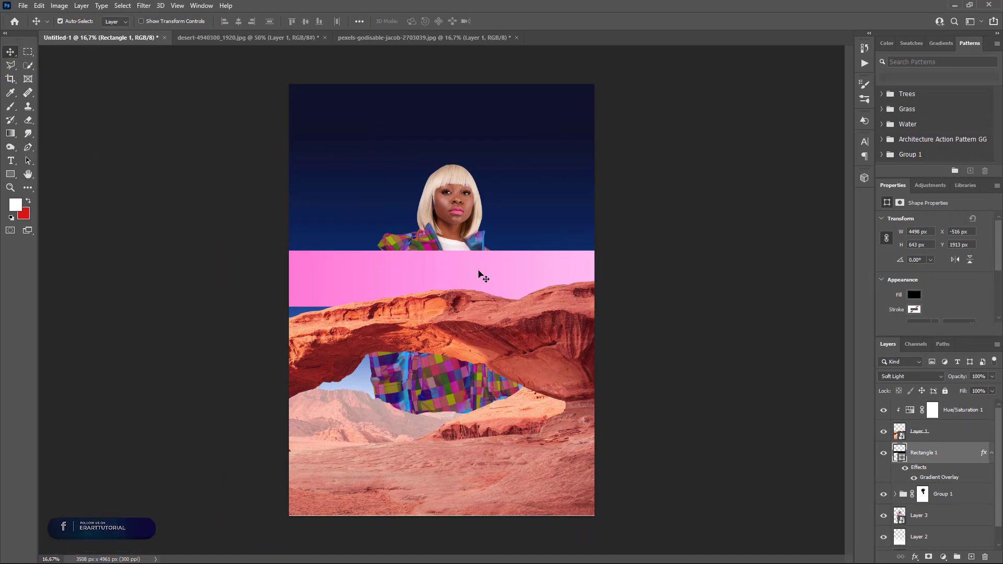
key(ctrl)
drag(475, 277, 474, 286)
drag(895, 459, 901, 505)
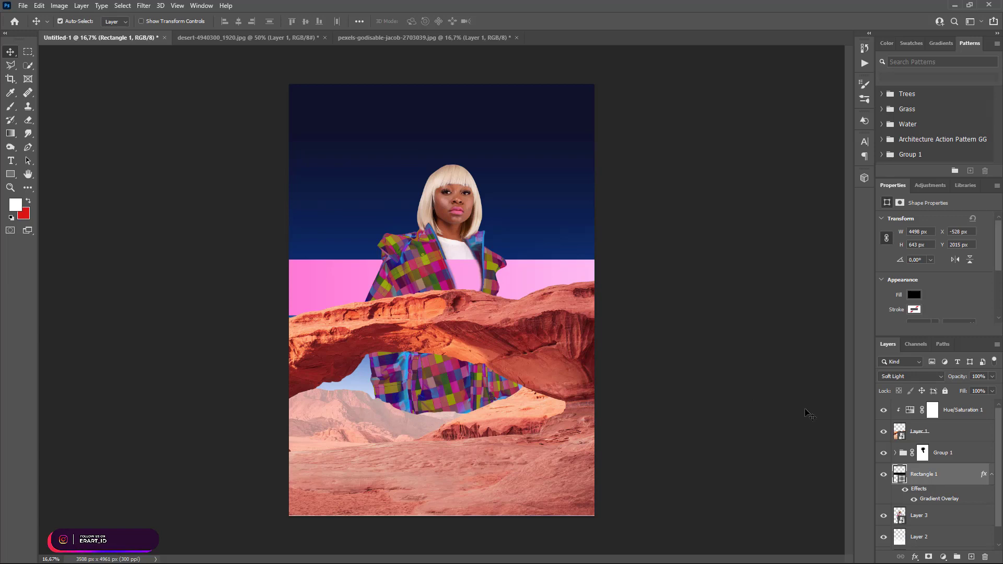
Set the gradient rectangle's blend mode to Normal.
click(932, 375)
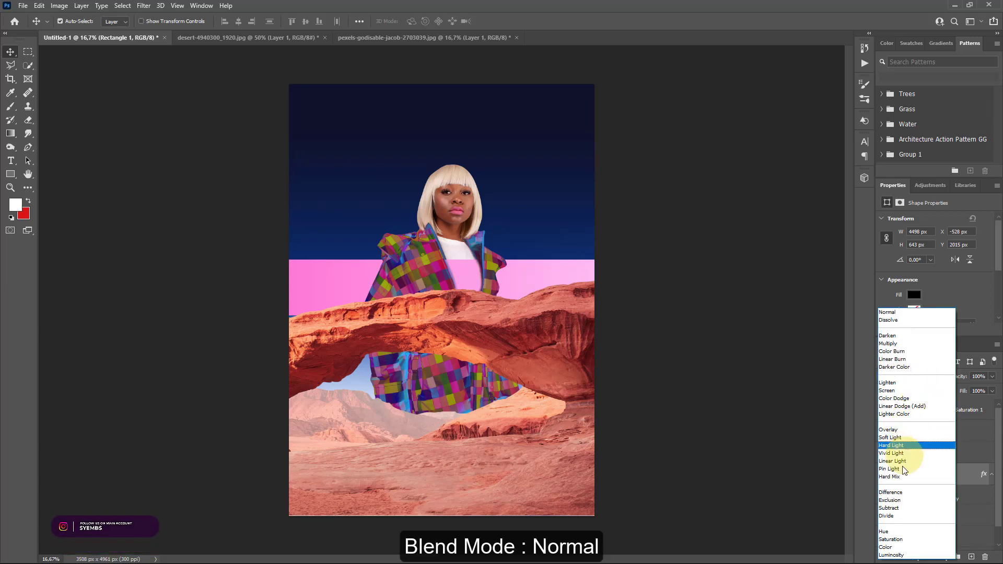
click(898, 492)
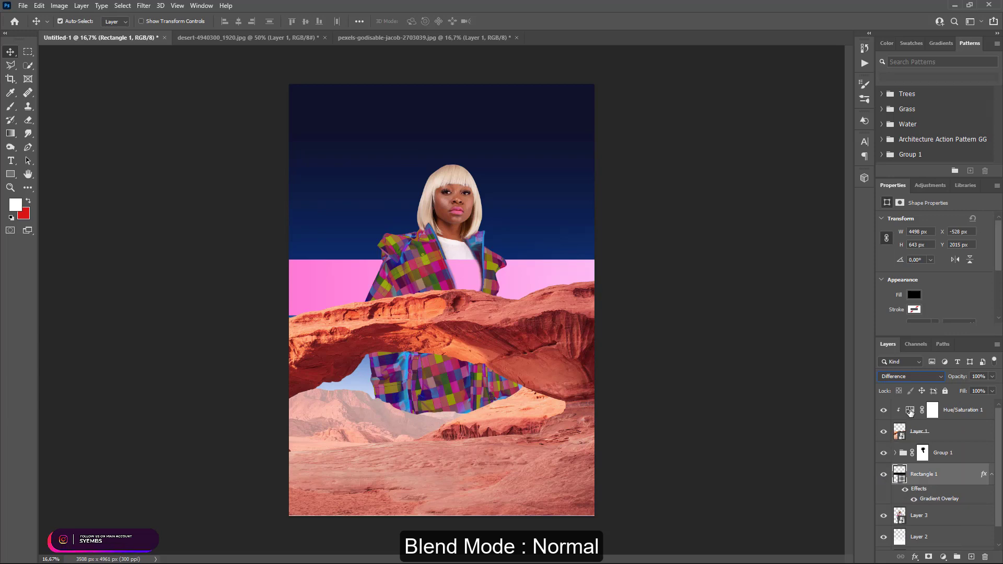
click(902, 377)
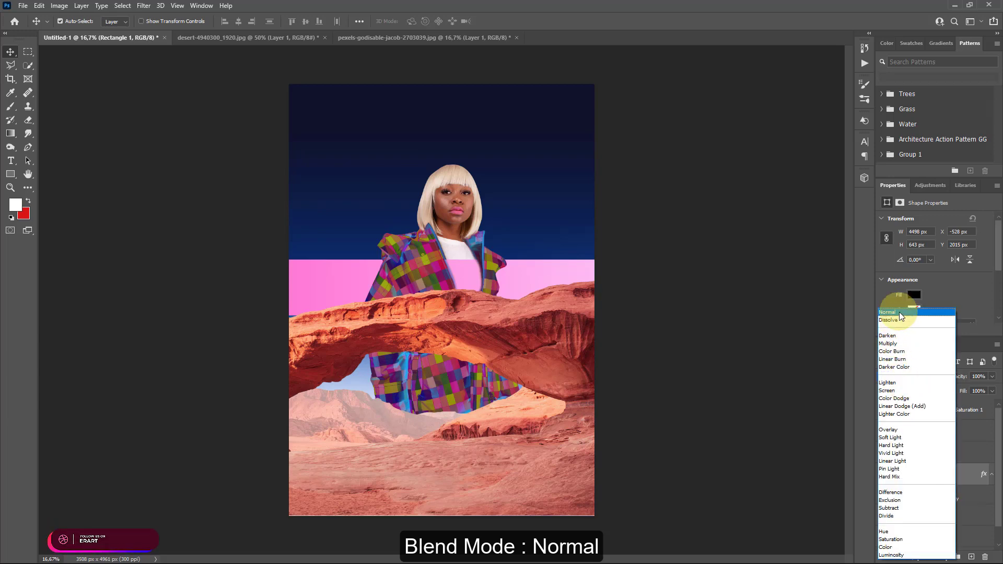
click(900, 313)
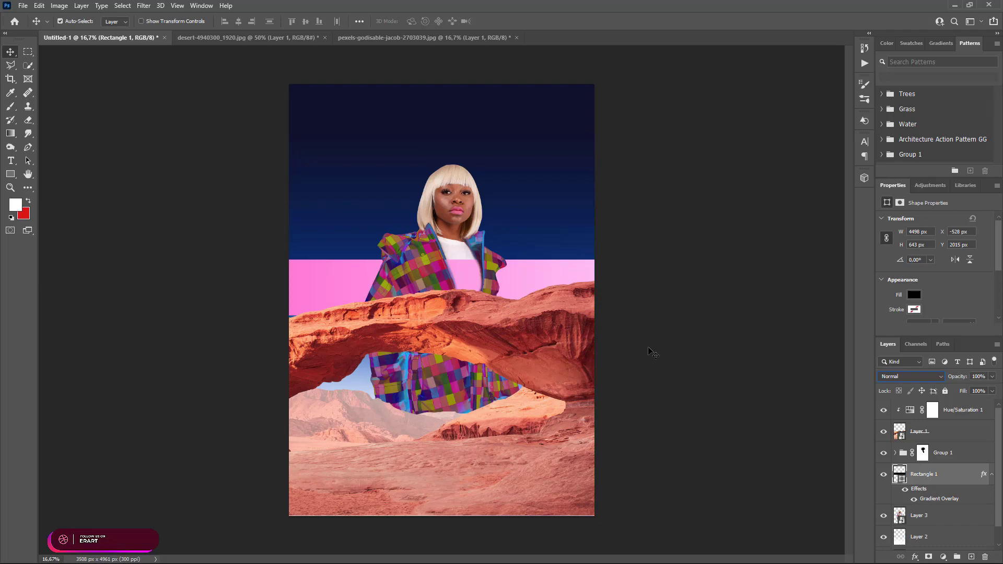
key(ctrl+equal)
key(ctrl+equal)
key(ctrl+equal)
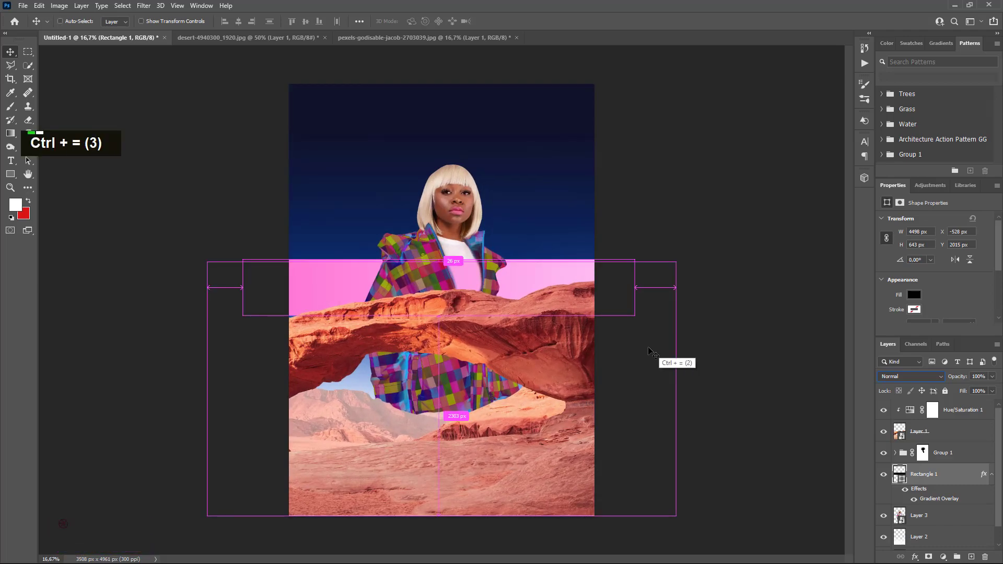
key(ctrl+equal)
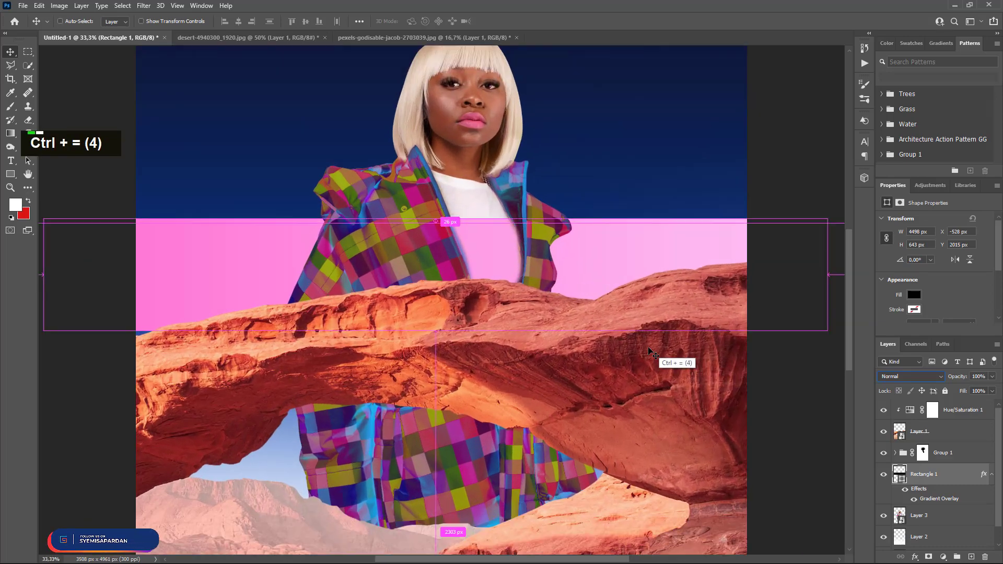
key(ctrl+minus)
key(ctrl+minus)
key(ctrl+minus)
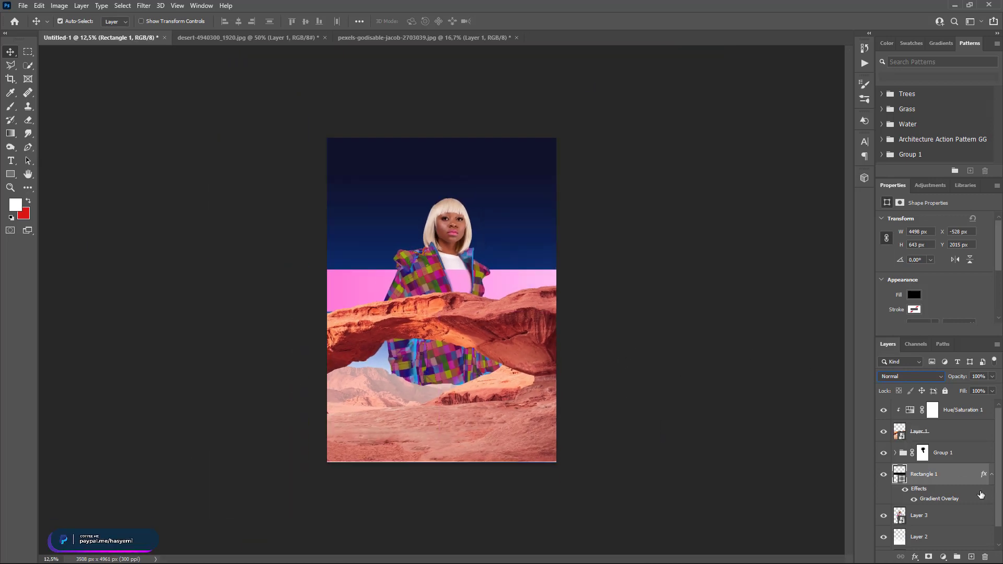
scroll(931, 536, down, 3)
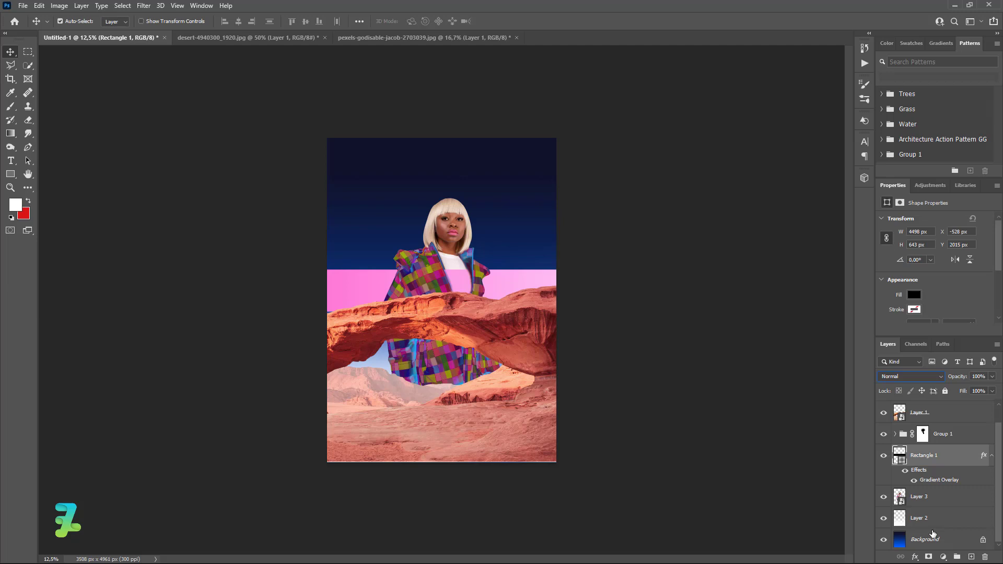
scroll(928, 480, down, 7)
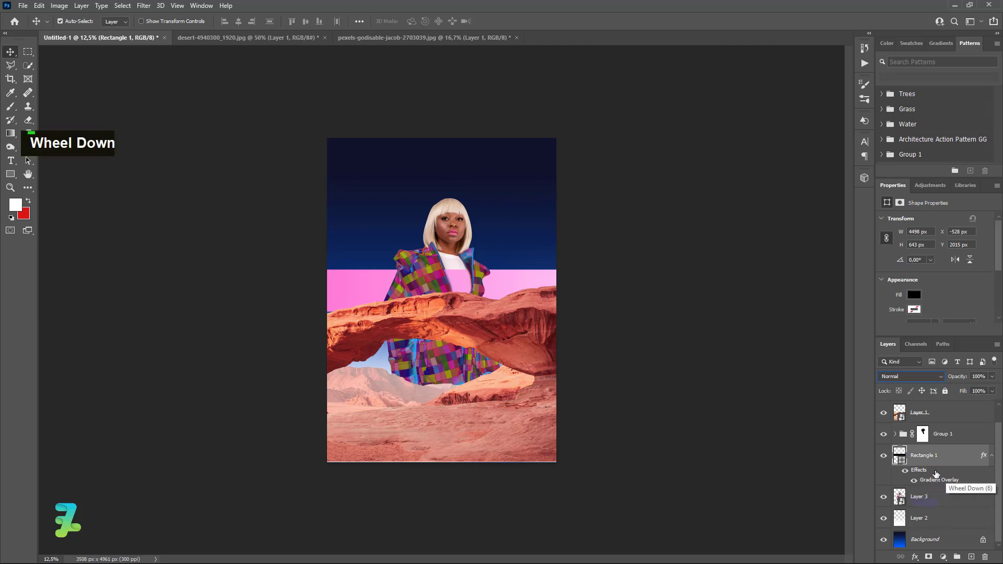
Create a new layer above the Hue/Saturation adjustment at the top of the layer stack.
scroll(933, 444, up, 1)
click(934, 411)
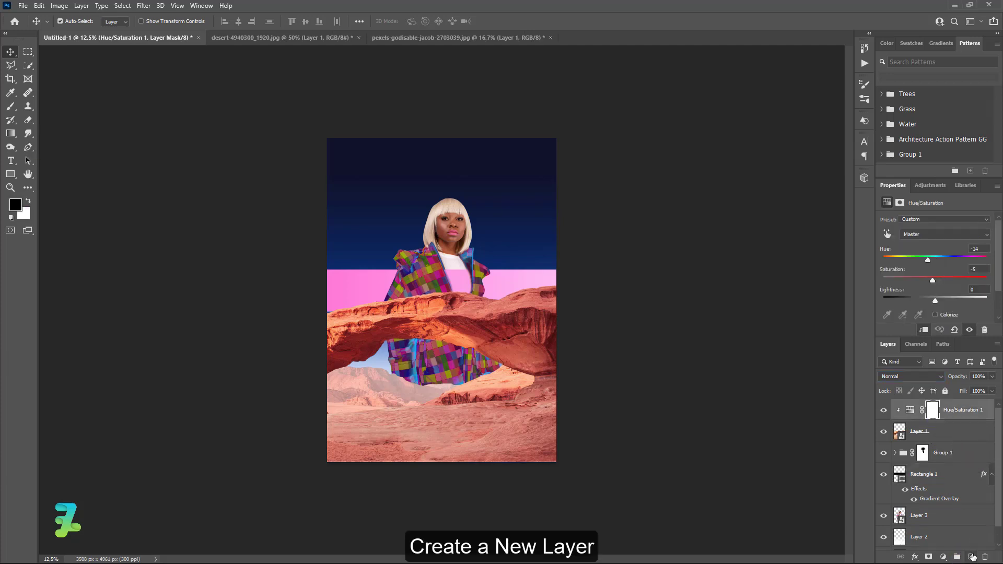
click(973, 557)
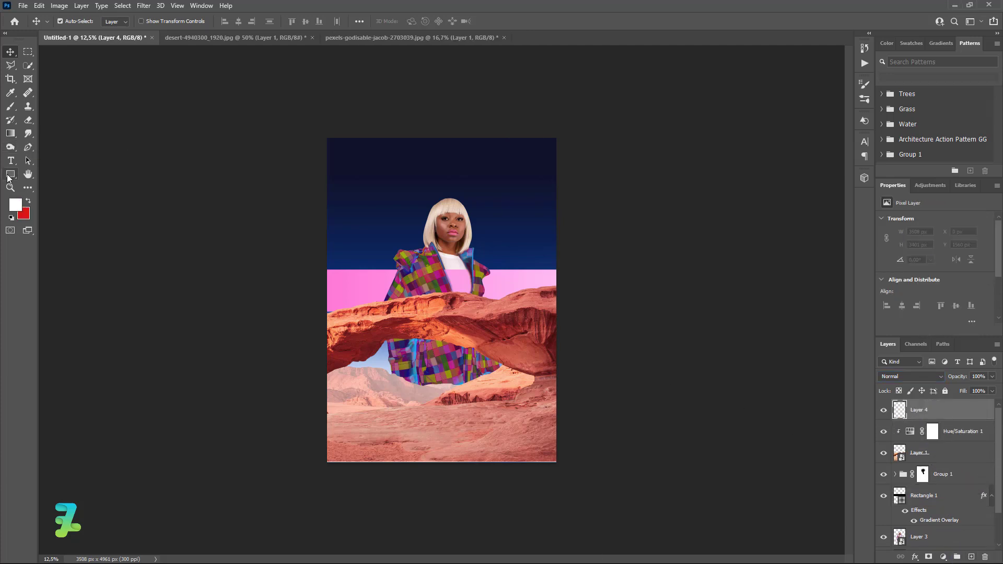
Draw a #ff64ce circle about 2365 px wide over the poster's lower-right corner and shift it to about X 1694, Y 3435 px.
right_click(10, 175)
click(39, 183)
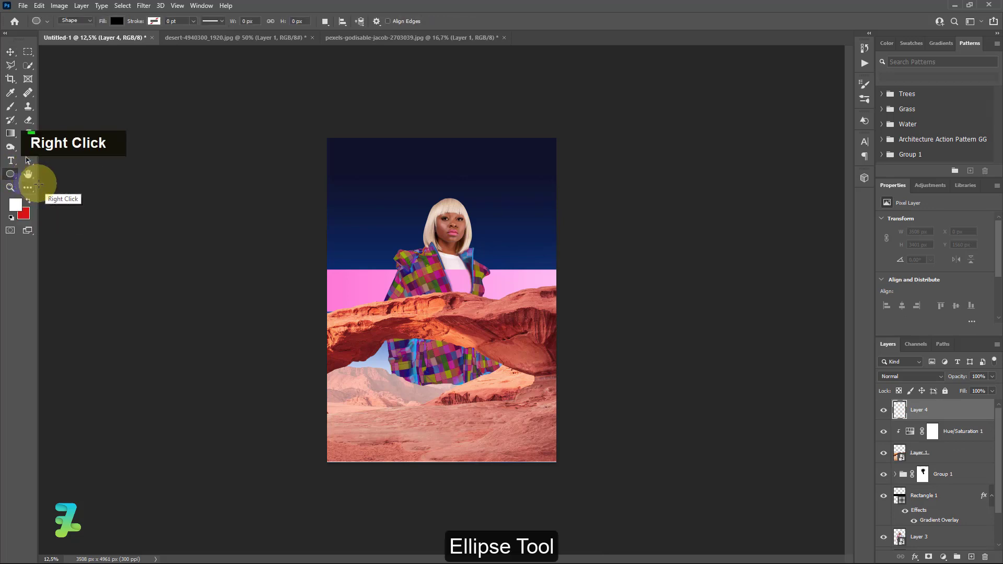
click(113, 21)
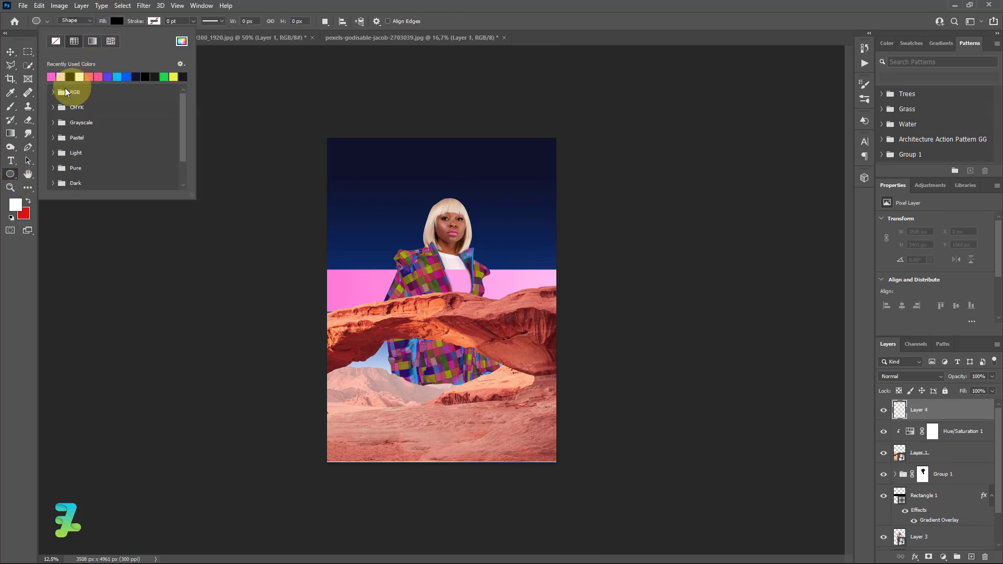
click(182, 41)
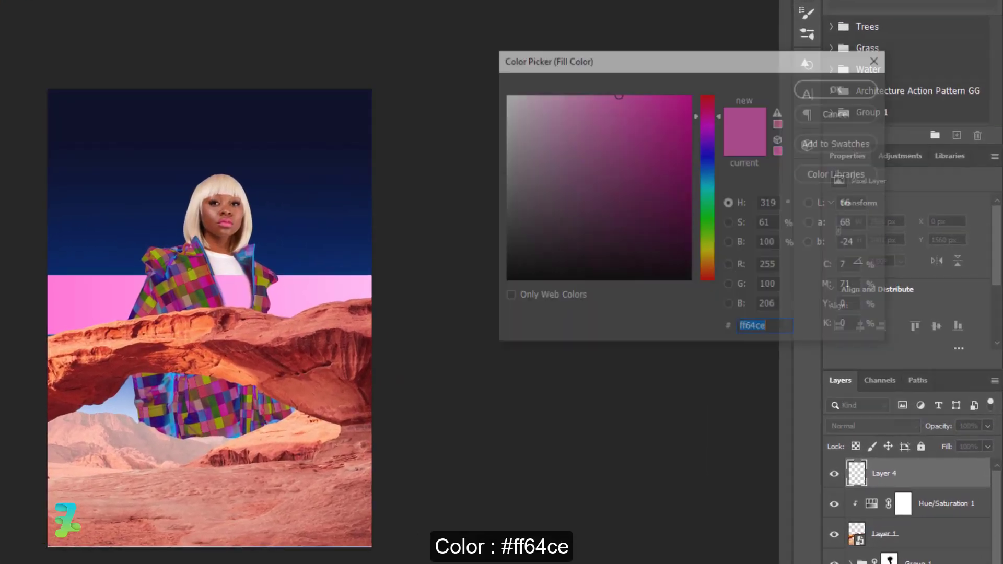
double_click(794, 138)
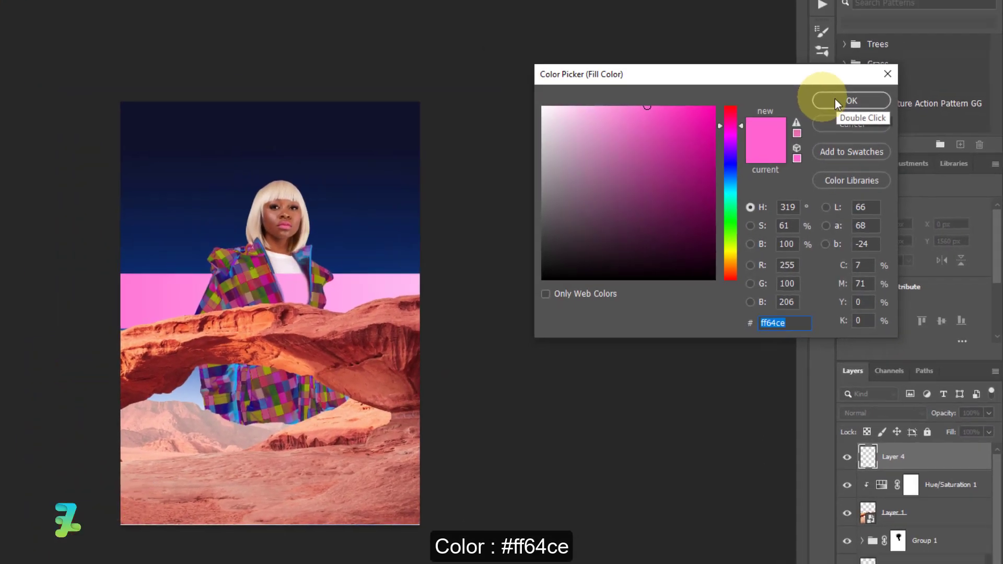
click(835, 84)
drag(444, 369, 598, 519)
click(10, 52)
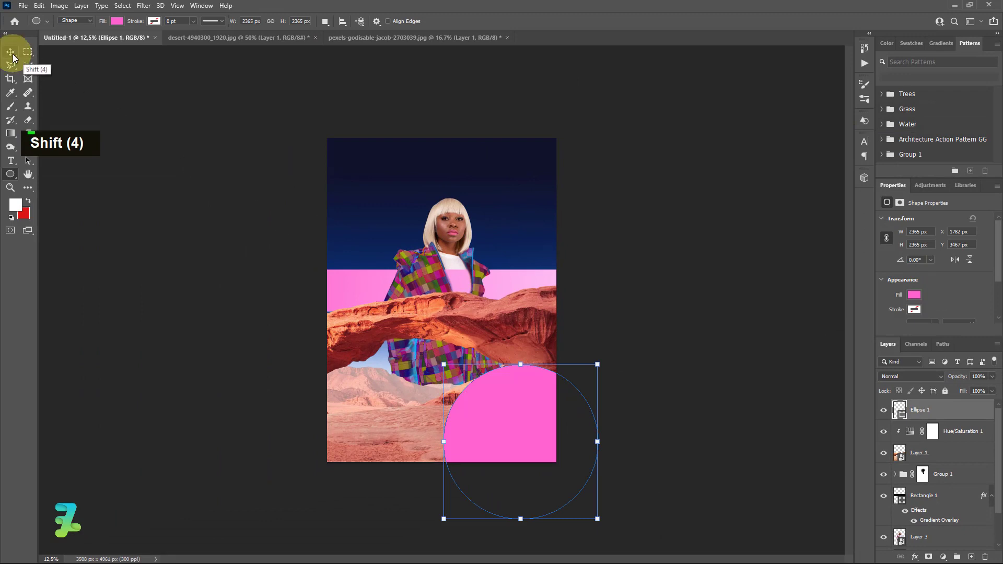
drag(495, 413, 496, 415)
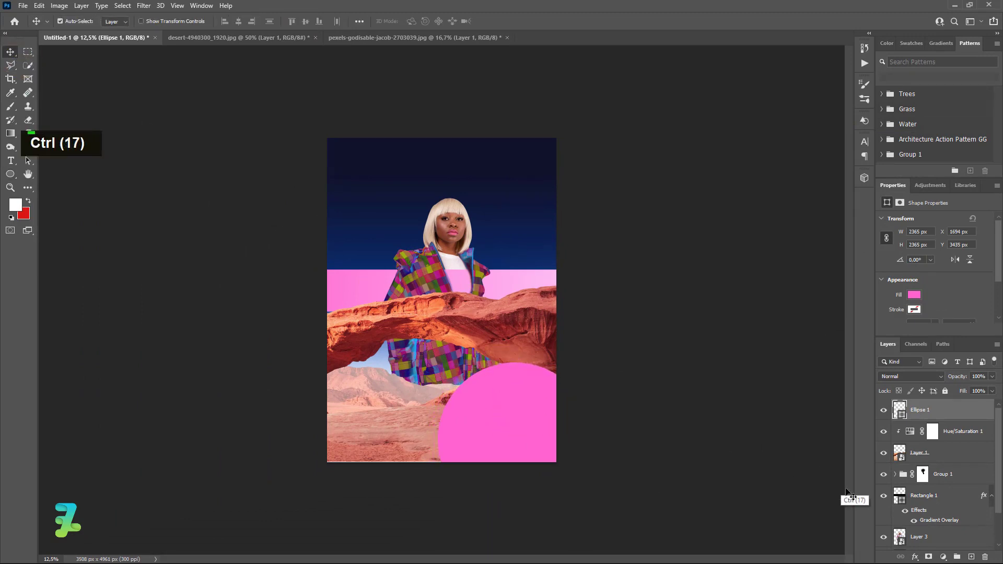
Create a new layer above the pink circle and clip it to the circle.
click(971, 557)
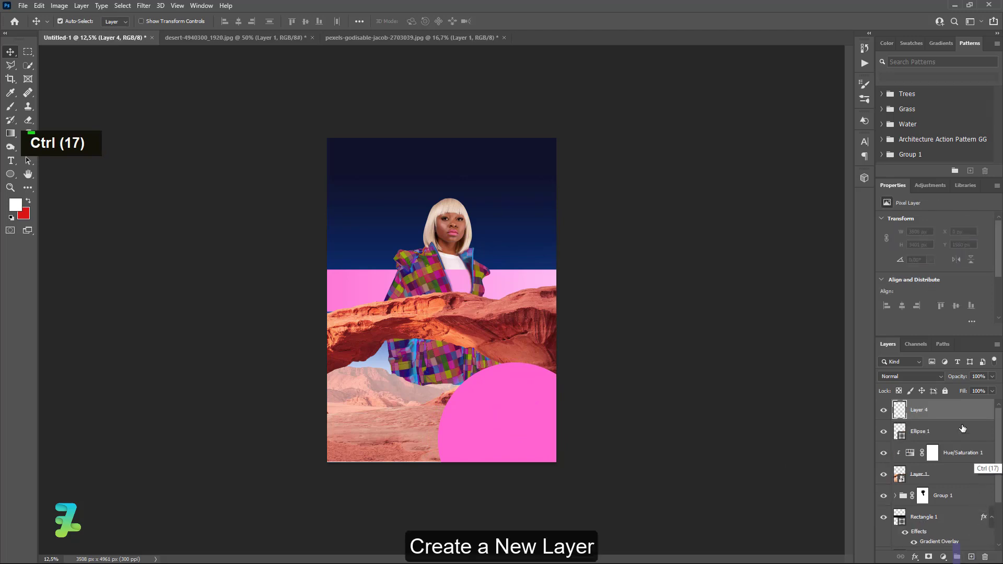
right_click(963, 414)
double_click(880, 324)
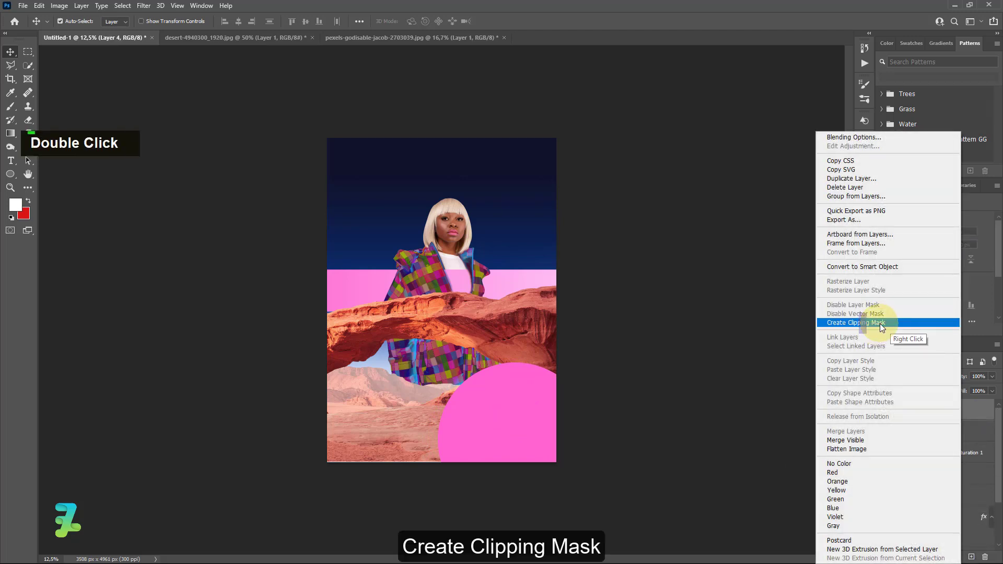
Set the foreground colour to dark navy #10132a, sampled from the top of the poster's sky.
double_click(21, 213)
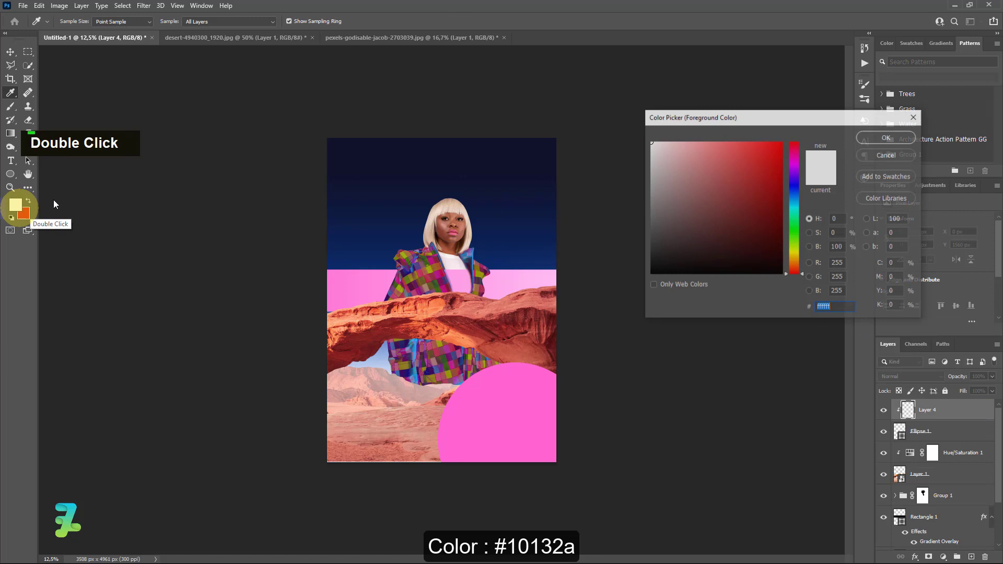
click(478, 137)
click(877, 135)
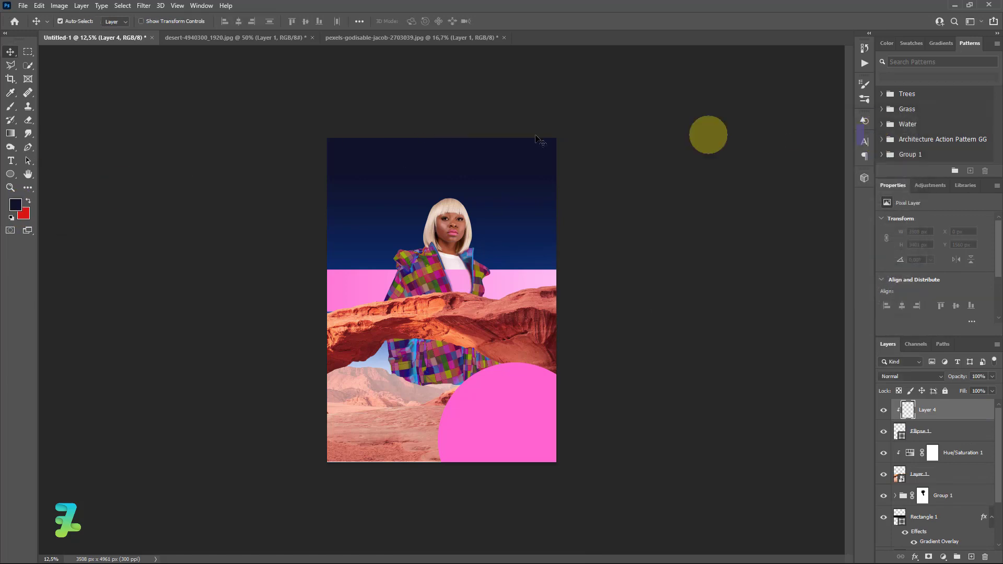
Shade the circle's right and lower edge with dark navy using a soft 2900 px brush.
click(11, 107)
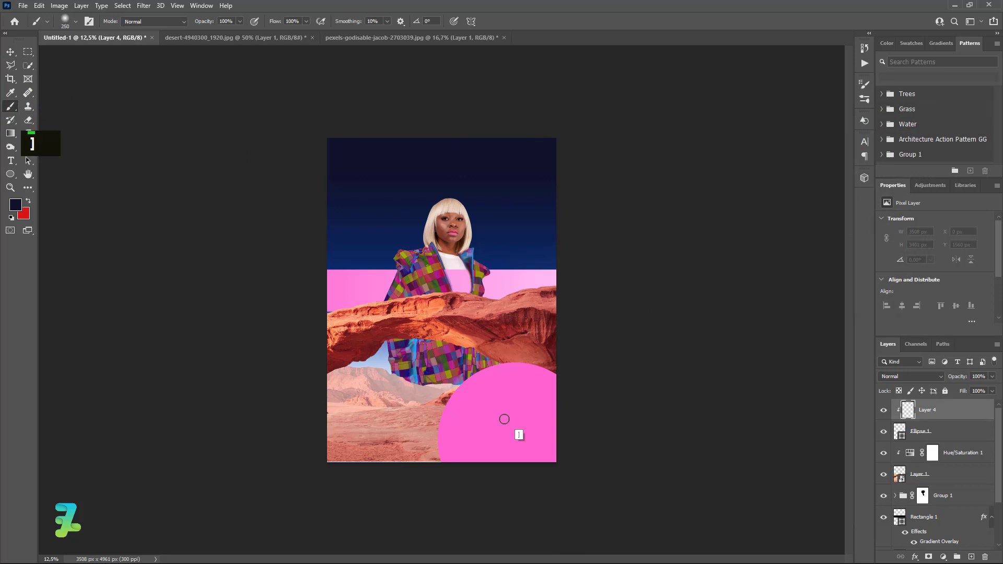
key(bracketright)
key(bracketright)
key(bracketright)
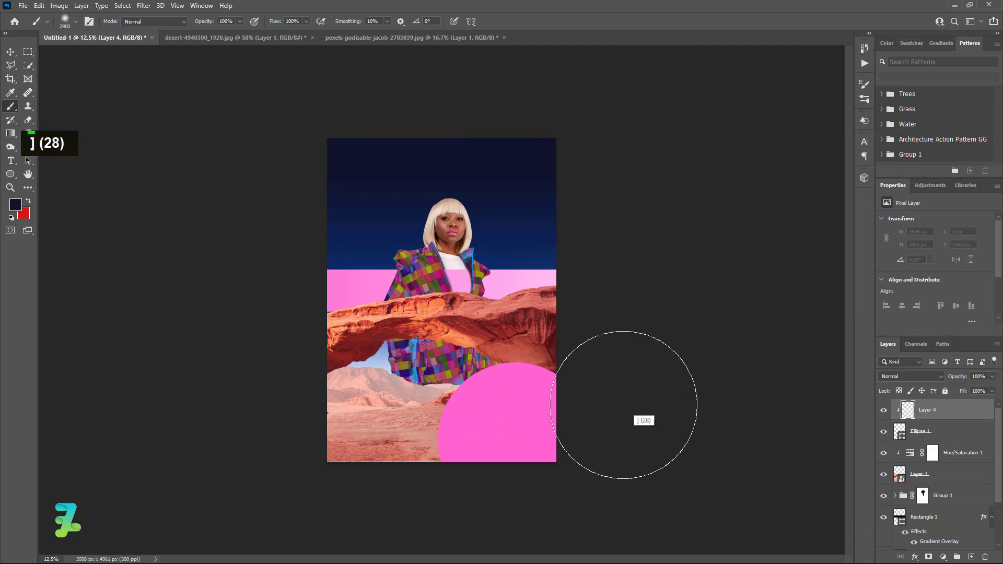
mouse_move(641, 405)
mouse_down()
mouse_move(601, 463)
mouse_move(563, 489)
mouse_move(425, 522)
mouse_move(536, 515)
mouse_move(597, 484)
mouse_move(626, 418)
mouse_up()
click(626, 418)
click(644, 420)
click(633, 407)
click(636, 392)
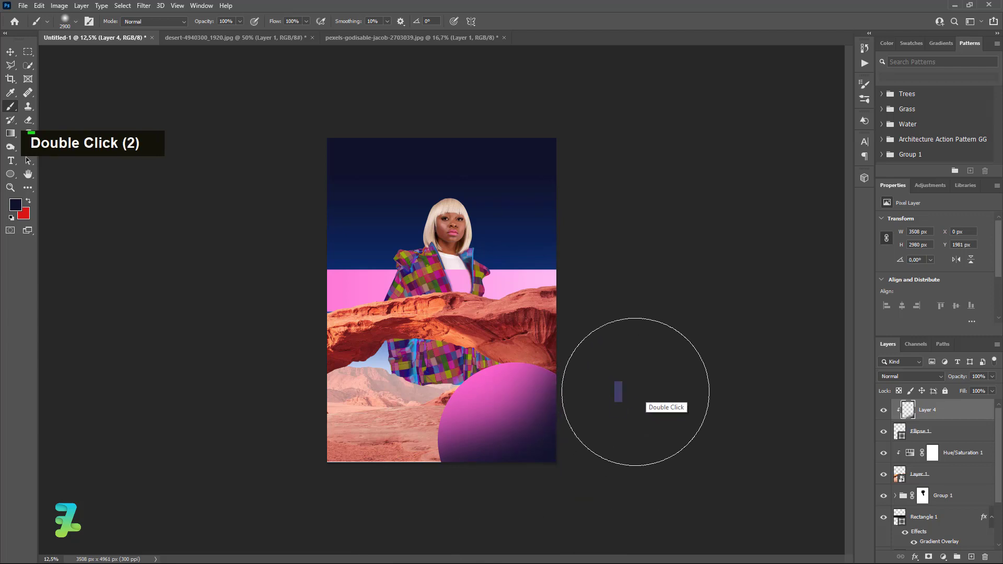
click(635, 392)
double_click(629, 484)
double_click(603, 506)
double_click(580, 517)
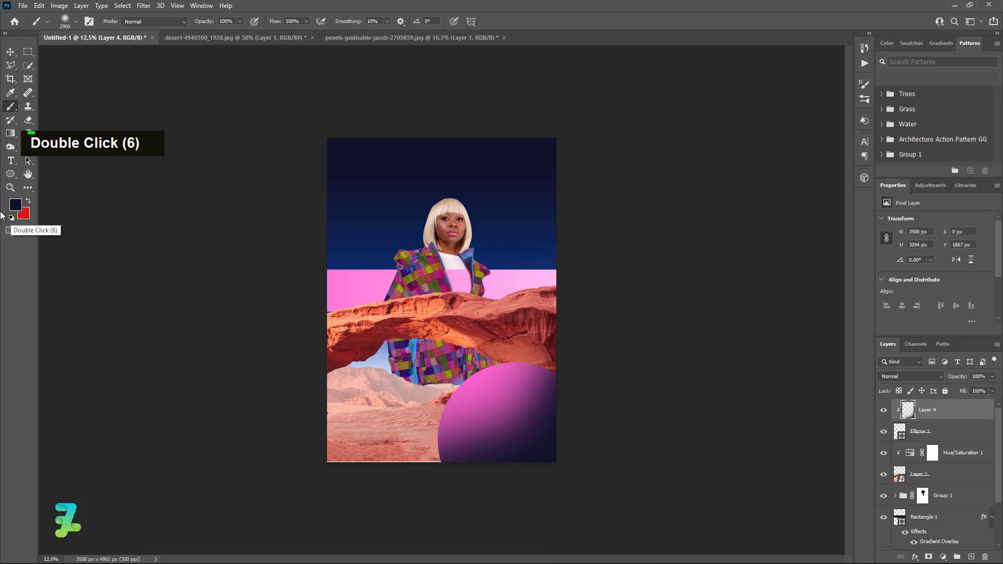
Set the foreground colour to orange #ffaf31.
double_click(17, 205)
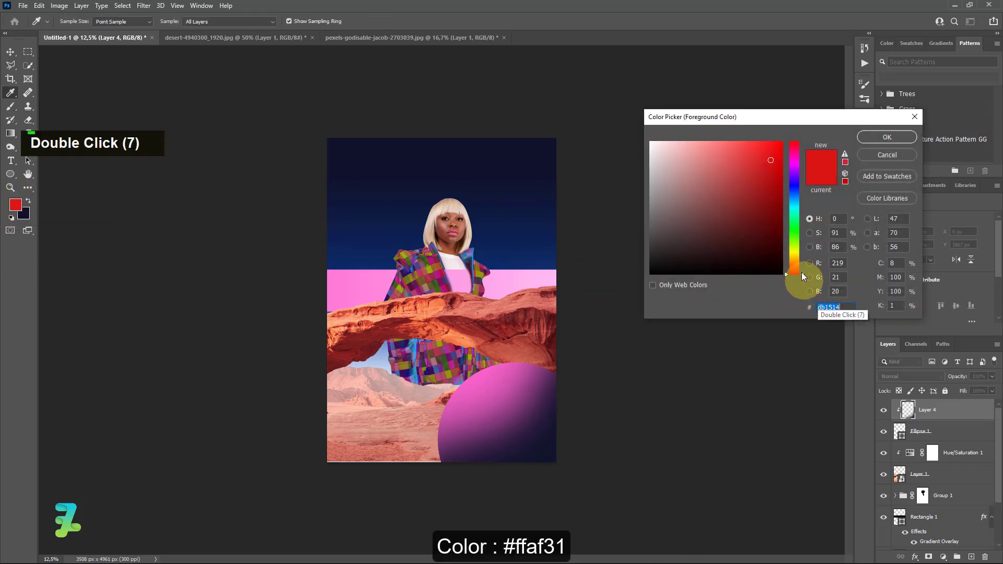
click(797, 267)
drag(795, 266, 797, 260)
drag(781, 152, 743, 134)
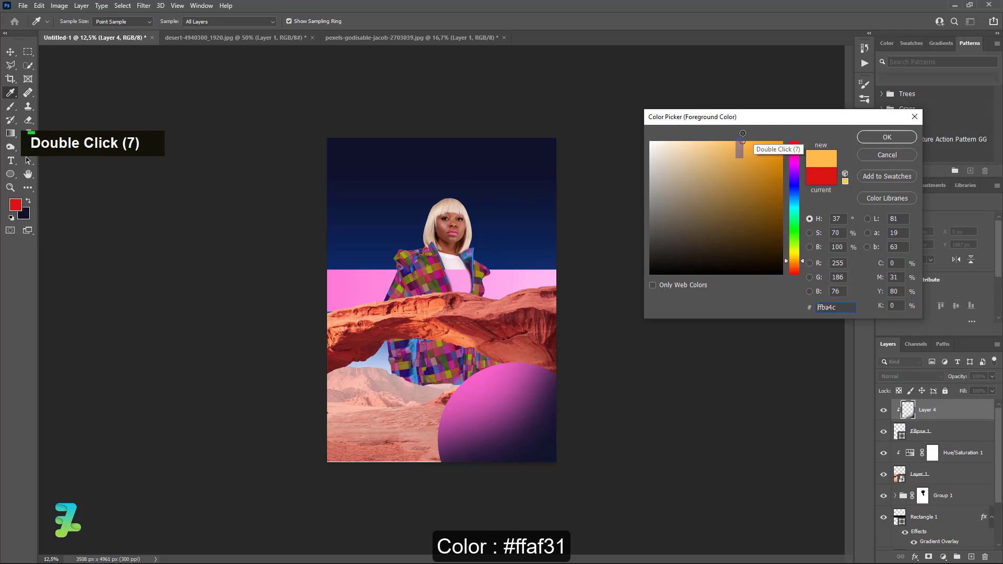
click(861, 137)
Add a new clipped layer directly above the pink circle and paint a soft orange glow along its lower-right side with the 2900 px brush.
click(935, 431)
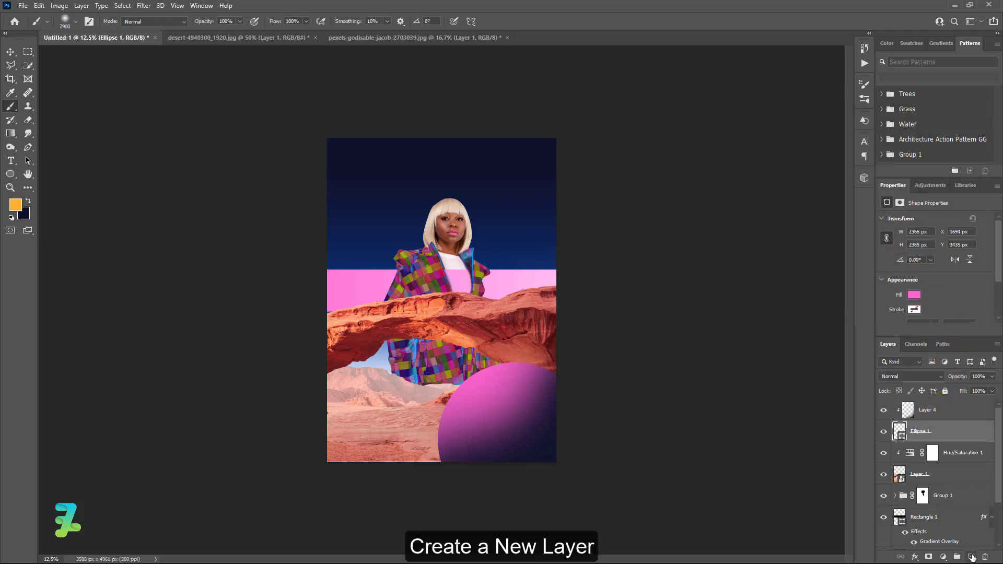
click(971, 556)
click(611, 412)
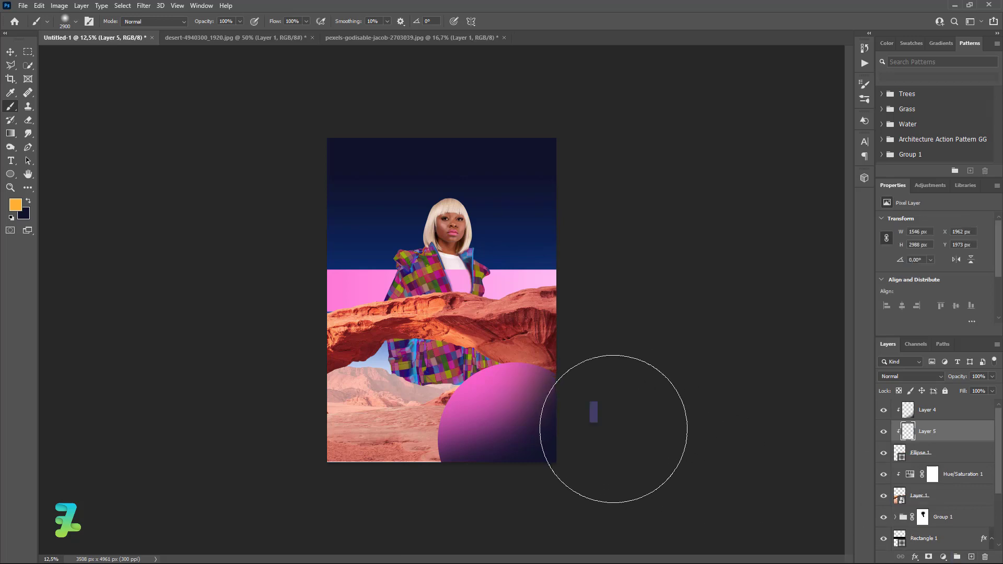
click(596, 444)
click(551, 494)
click(506, 505)
click(468, 515)
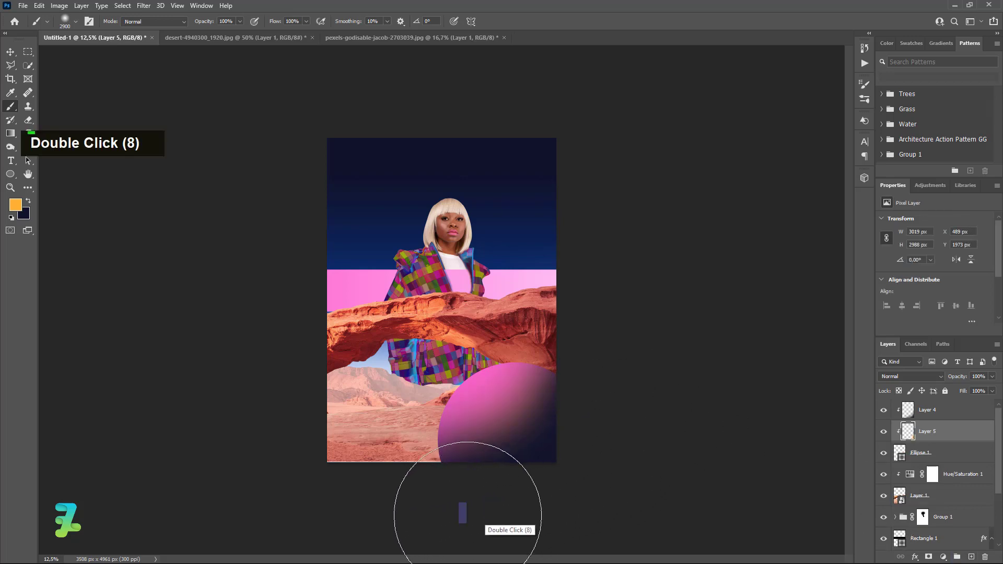
click(434, 516)
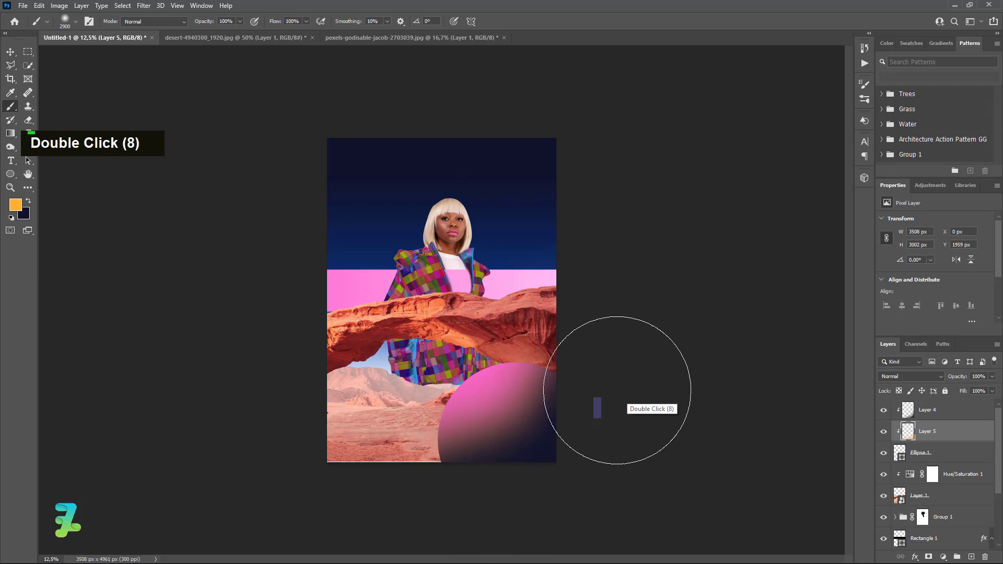
click(618, 388)
click(569, 486)
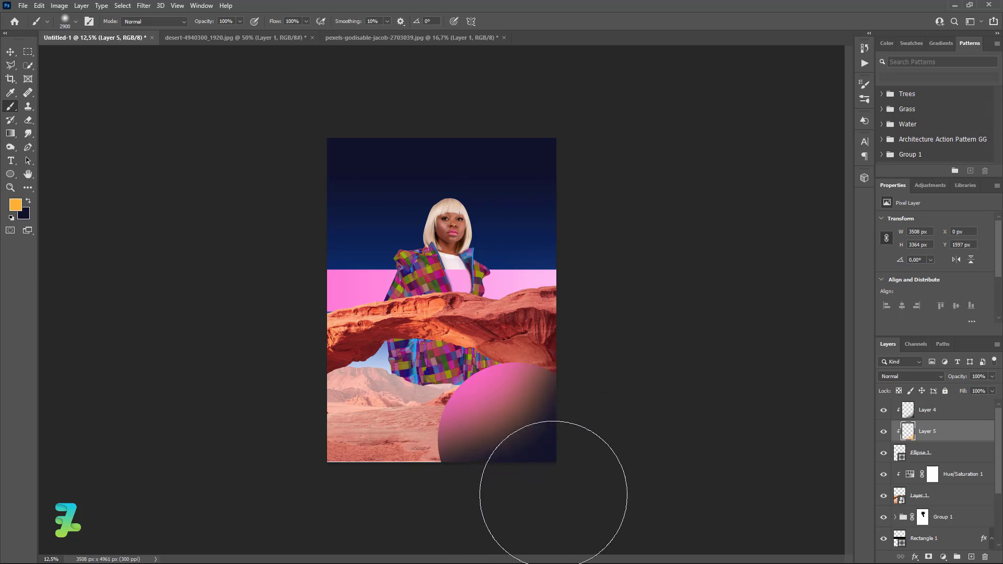
click(554, 493)
click(568, 491)
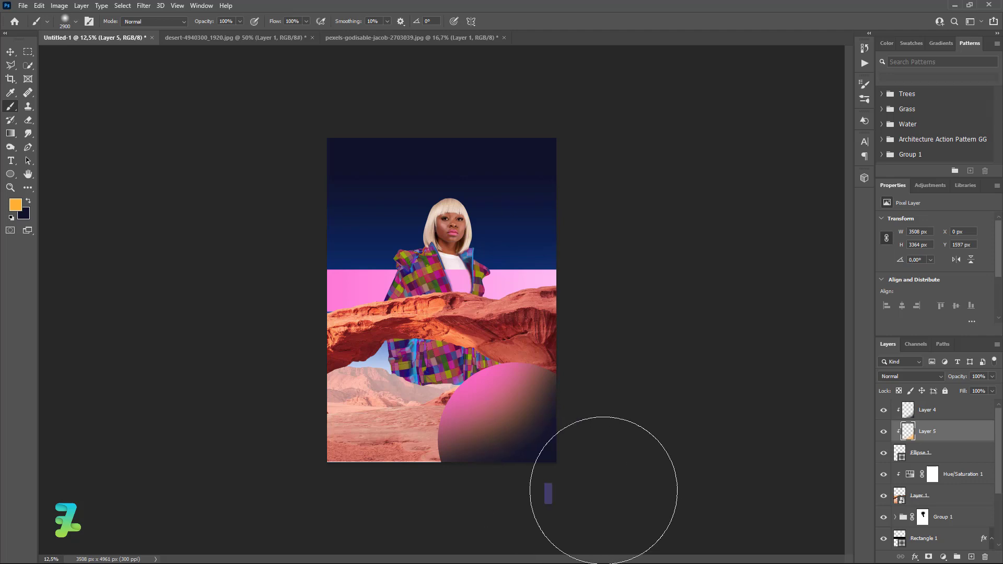
Shift the navy shading layer down and right to about X 142, Y 2131 px.
click(911, 416)
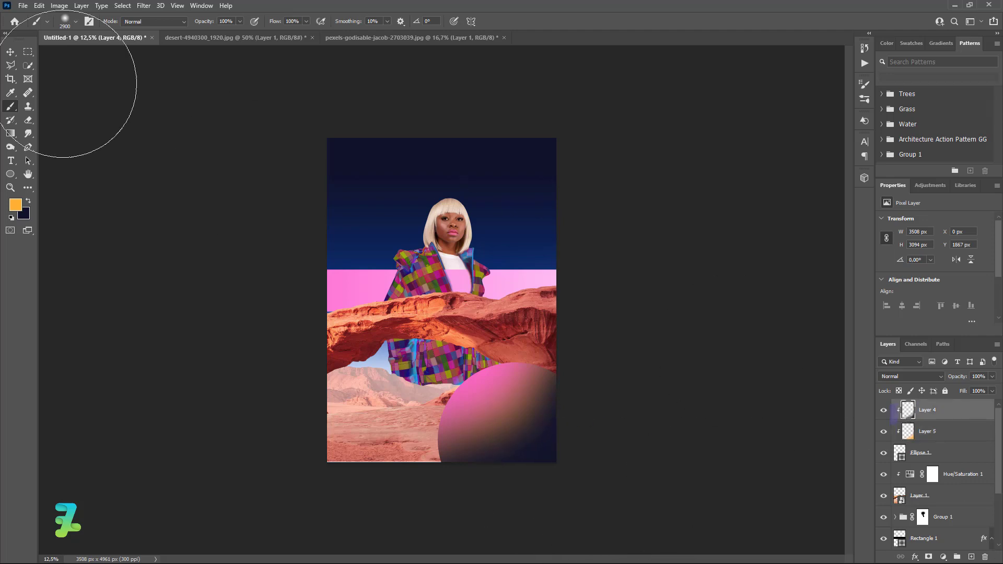
click(10, 52)
drag(535, 449, 547, 468)
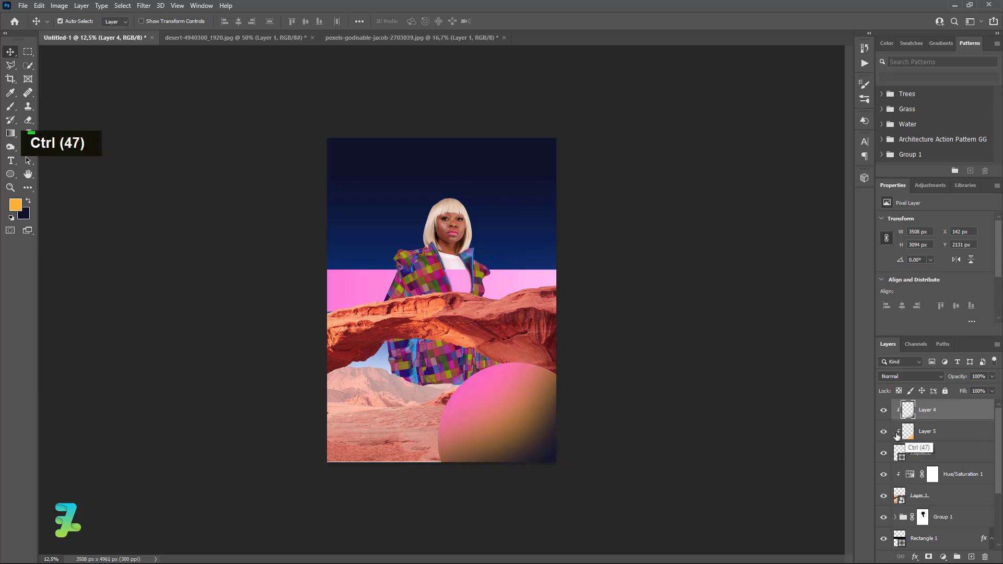
Create a new layer above the navy shading layer and clip it to the circle.
click(971, 556)
right_click(962, 413)
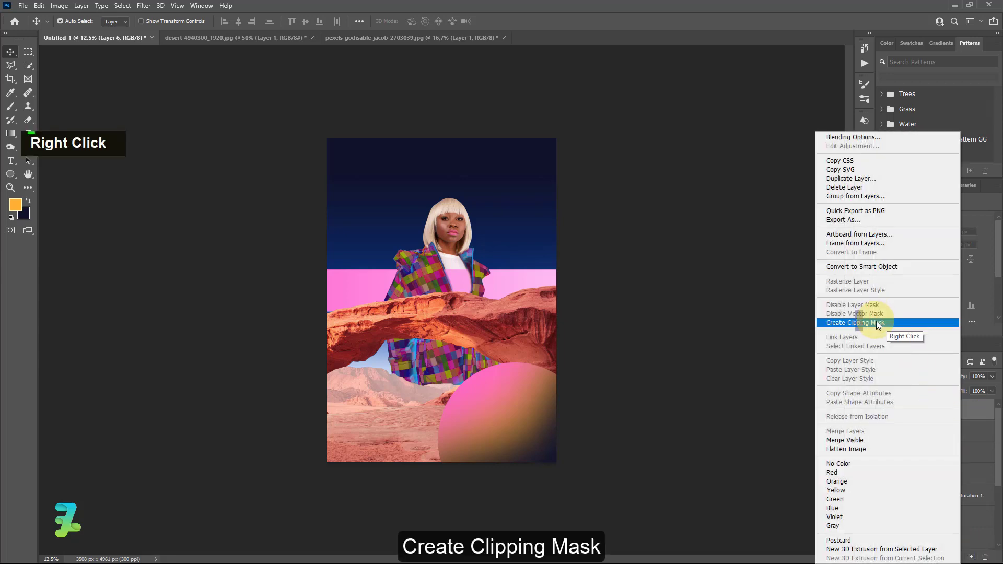
click(876, 320)
Dab a white #ffffff highlight onto the upper-left part of the circle with a soft brush about 1100 px wide.
click(13, 106)
click(15, 205)
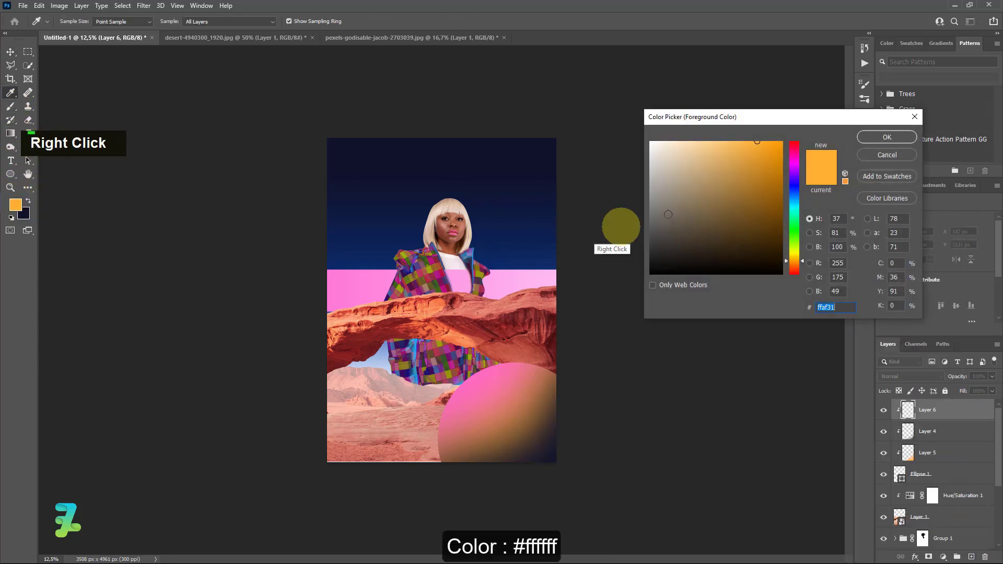
text(ffffff)
click(860, 139)
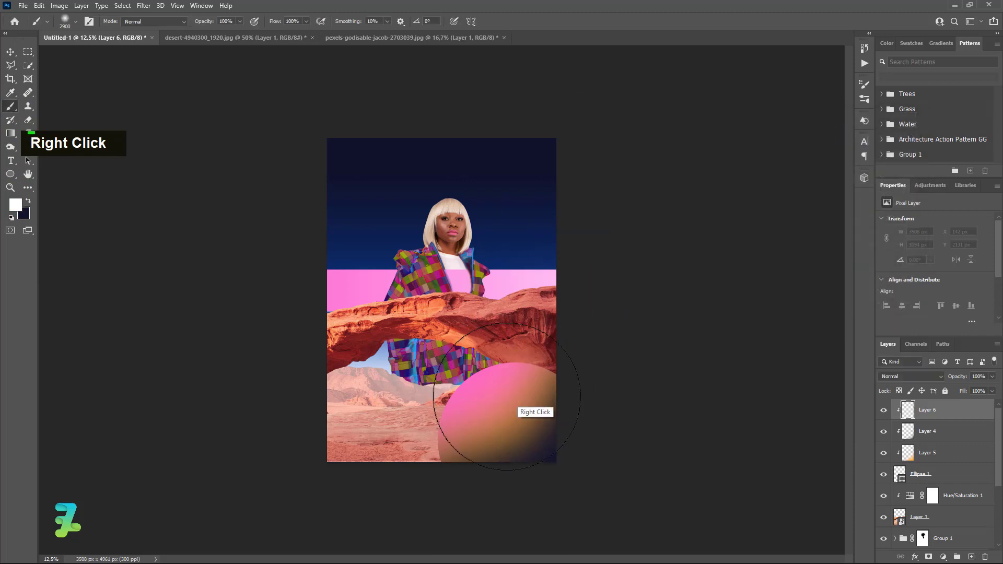
key(bracketleft)
key(bracketleft)
key(bracketleft)
key(bracketleft)
key(bracketleft)
key(bracketleft)
key(bracketleft)
key(bracketleft)
key(bracketleft)
key(bracketleft)
key(bracketleft)
key(bracketleft)
key(bracketleft)
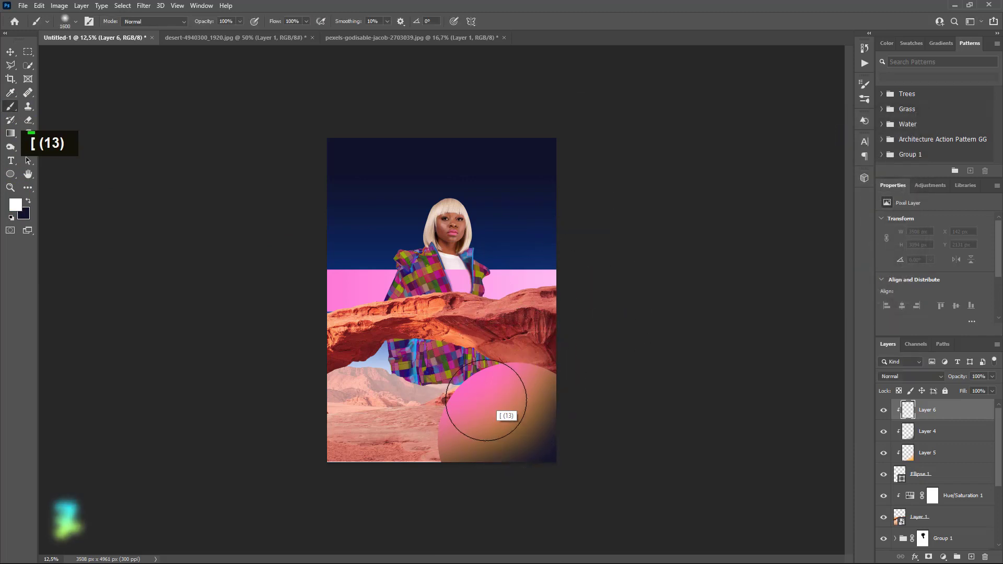
click(489, 406)
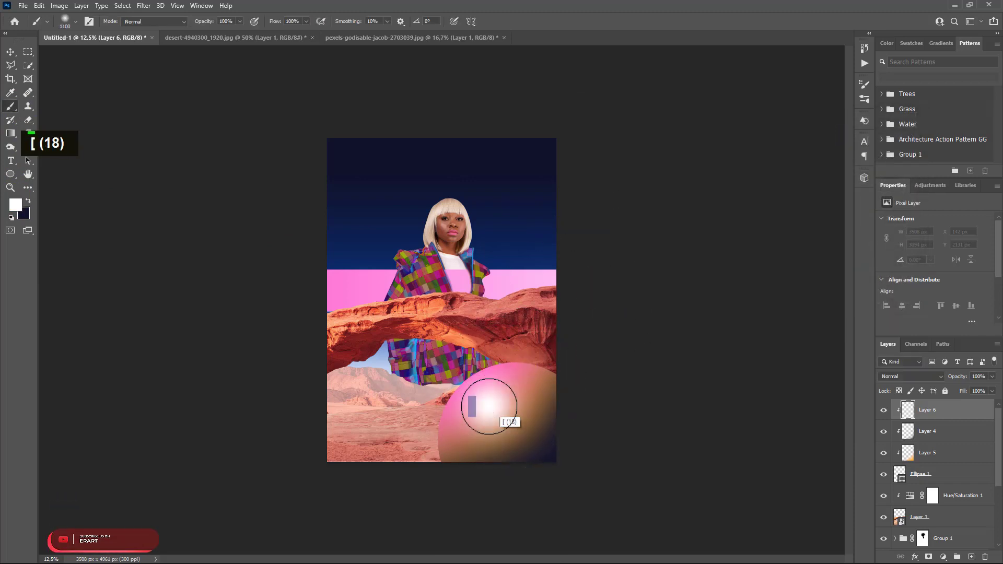
Scale the white highlight to about 63.47% and nudge it about 10 px left and 24 px up.
click(9, 52)
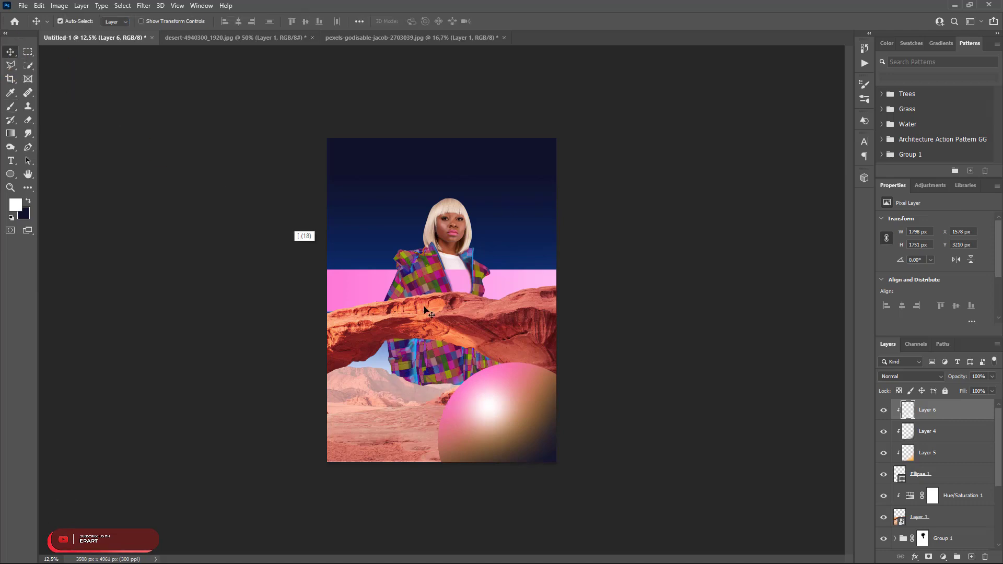
key(ctrl+t)
drag(542, 458, 526, 440)
drag(486, 385, 489, 384)
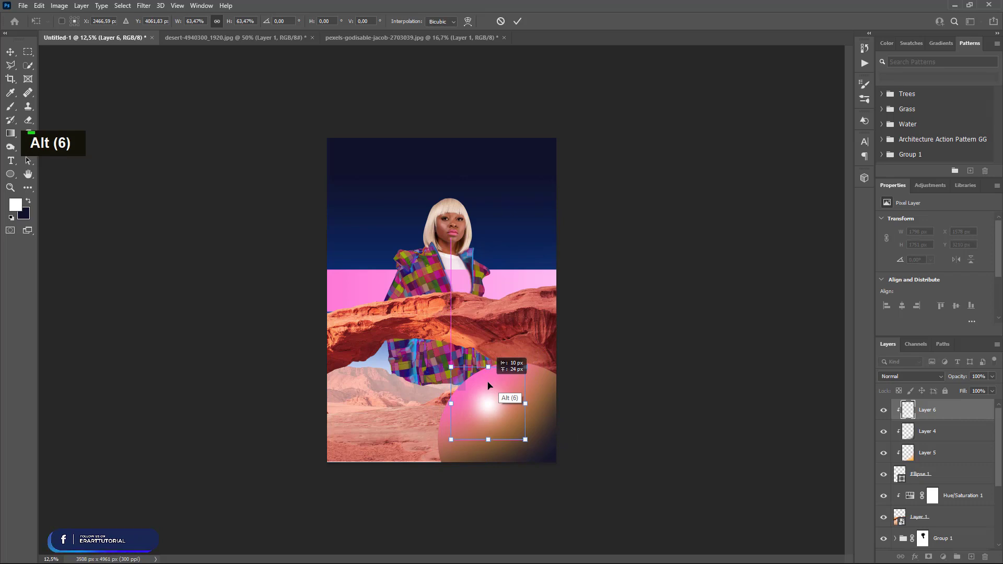
click(10, 54)
Move the navy and orange shading layers together down and right to about X 167, Y 1852 px.
click(948, 437)
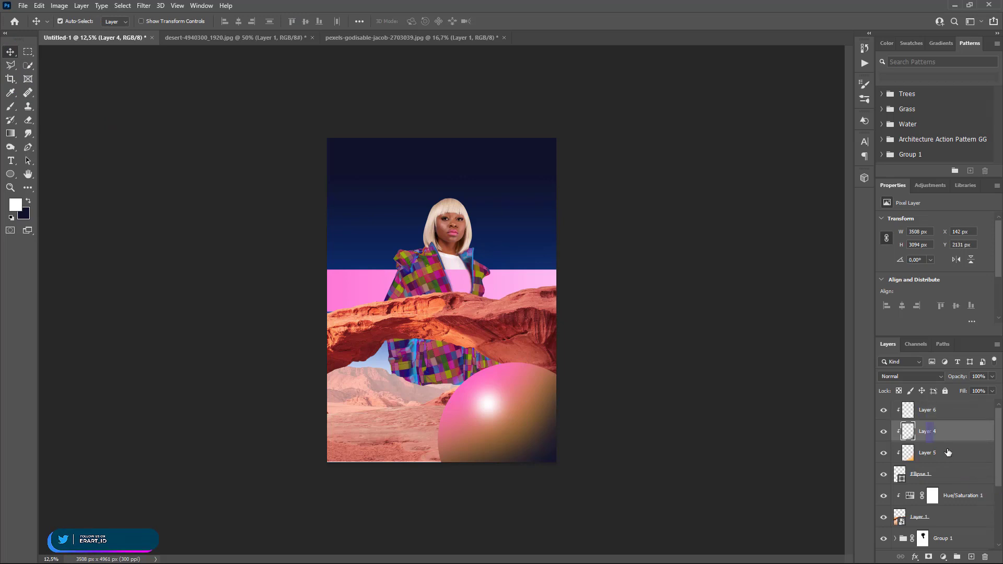
shift+click(948, 452)
drag(524, 432, 535, 448)
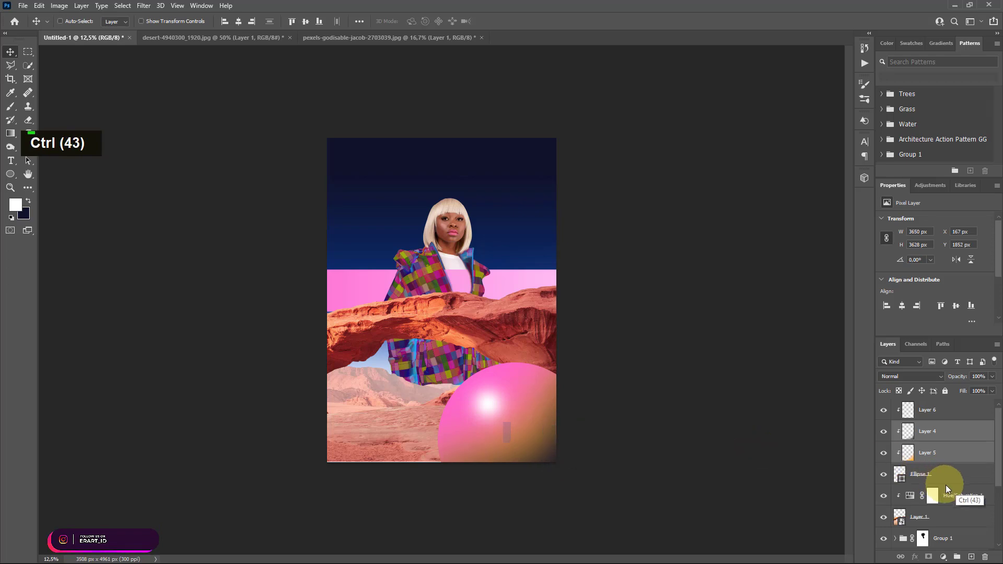
Add an Inner Shadow to the pink circle with colour #ffffff and blend mode Normal.
double_click(975, 476)
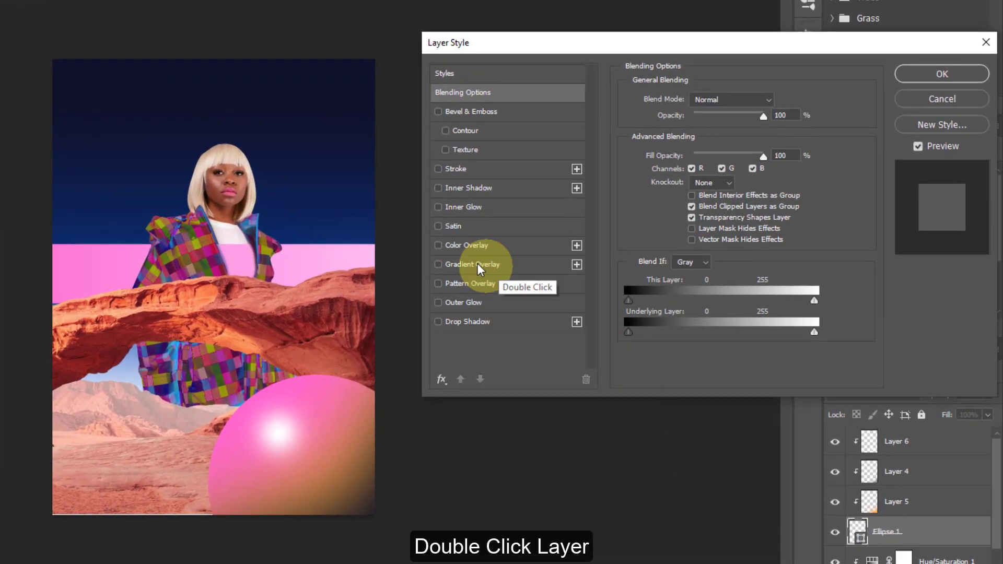
click(436, 188)
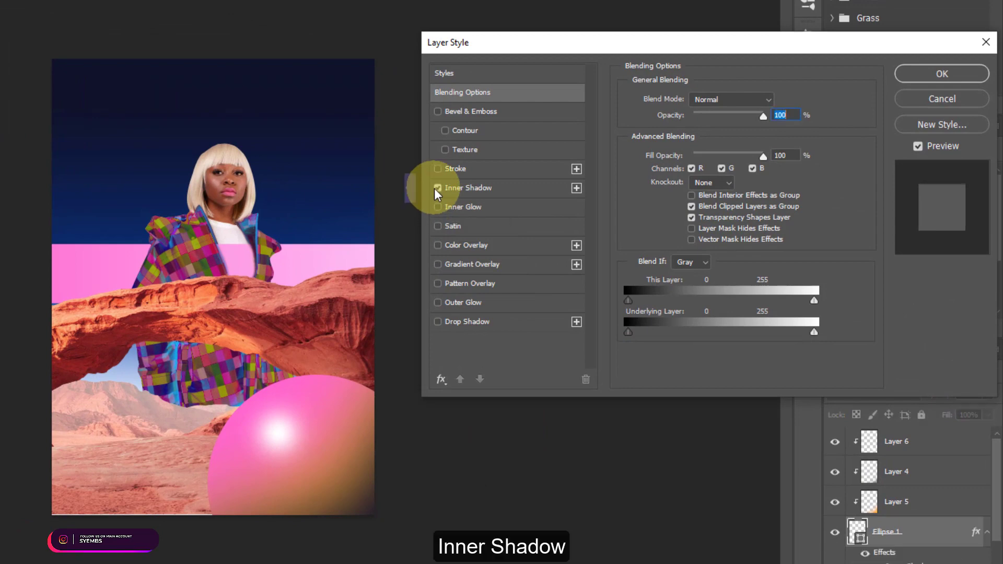
click(778, 102)
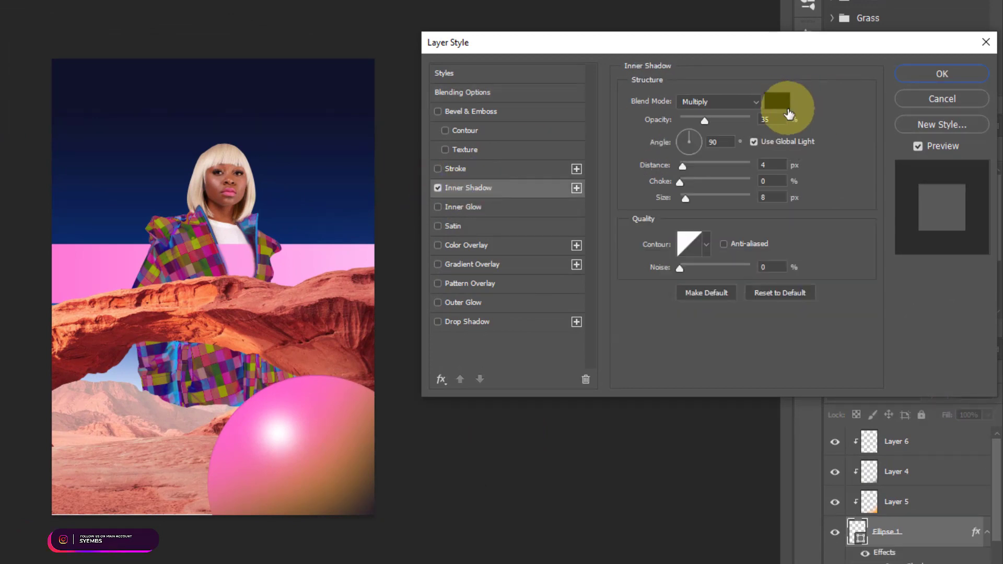
click(565, 118)
text(ffffff)
click(836, 54)
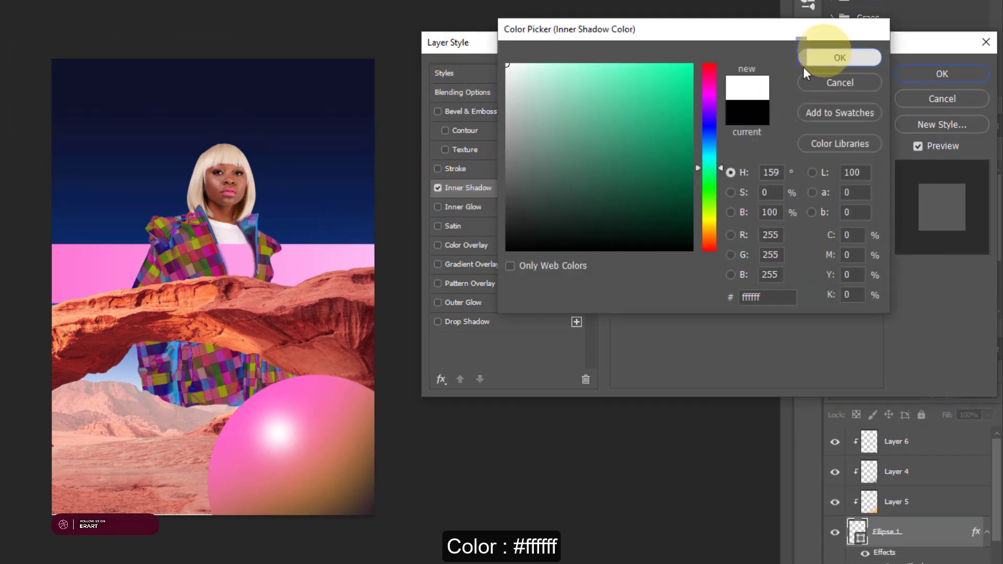
click(711, 102)
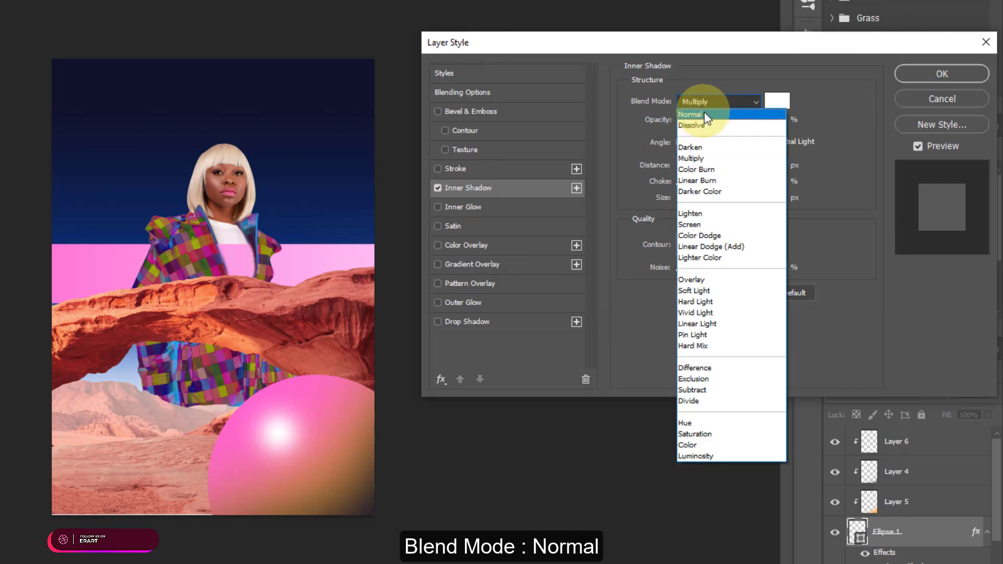
click(706, 115)
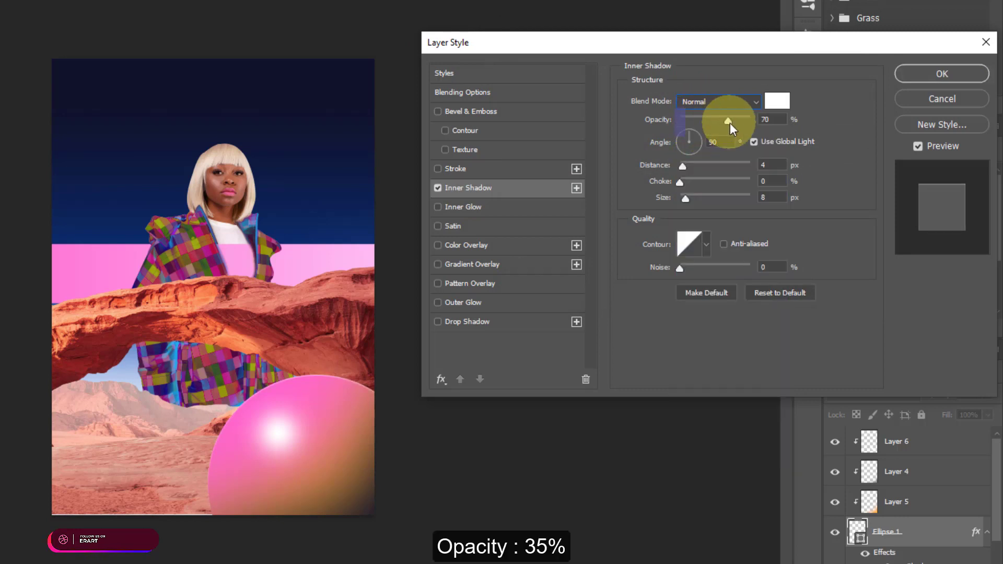
Set the circle's inner shadow to 26% opacity, 136° angle, 79 px distance, 33% choke and 250 px size.
drag(729, 124, 675, 128)
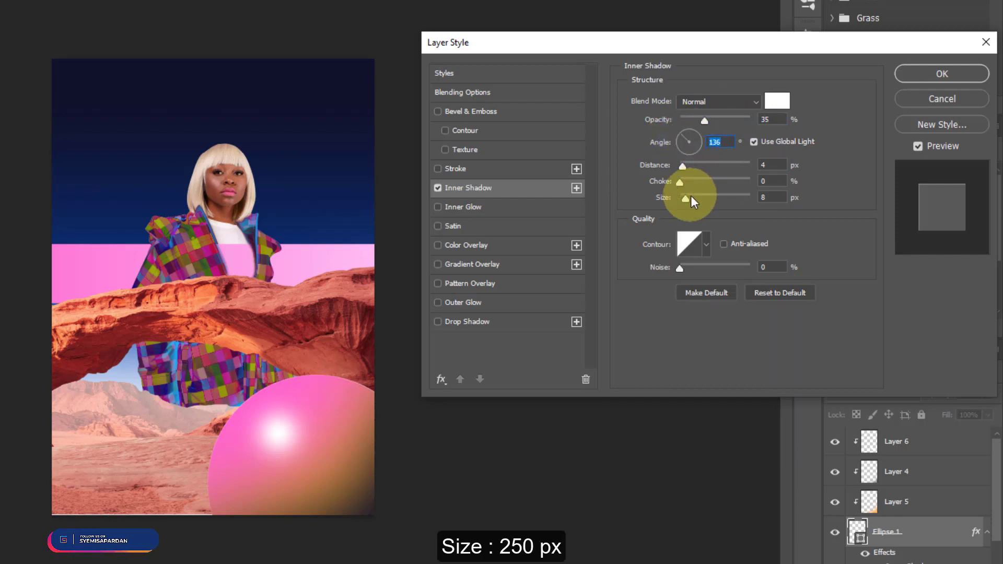
mouse_move(691, 196)
mouse_down()
mouse_move(885, 197)
mouse_move(703, 186)
mouse_up()
drag(682, 166, 709, 166)
drag(701, 120, 701, 120)
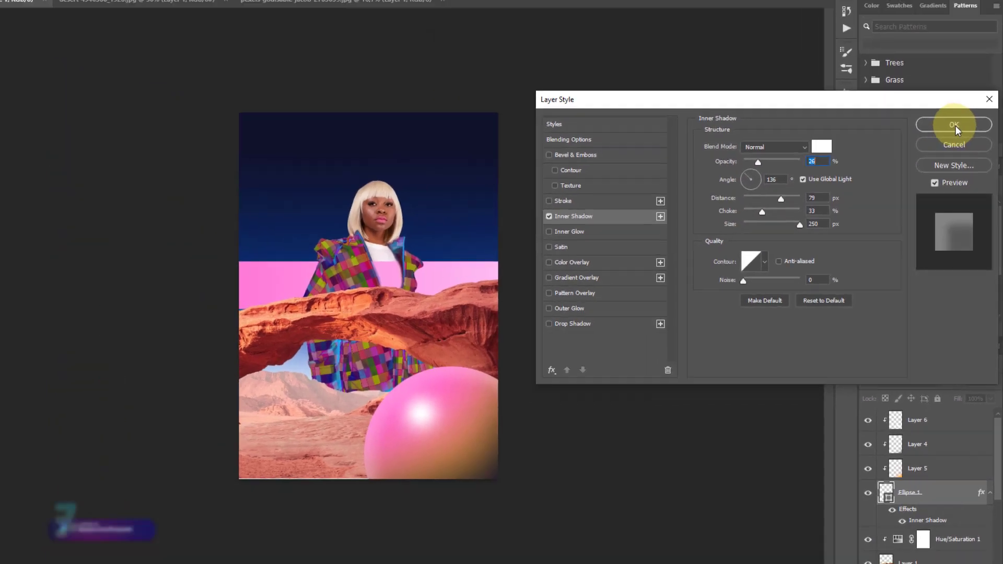
click(955, 125)
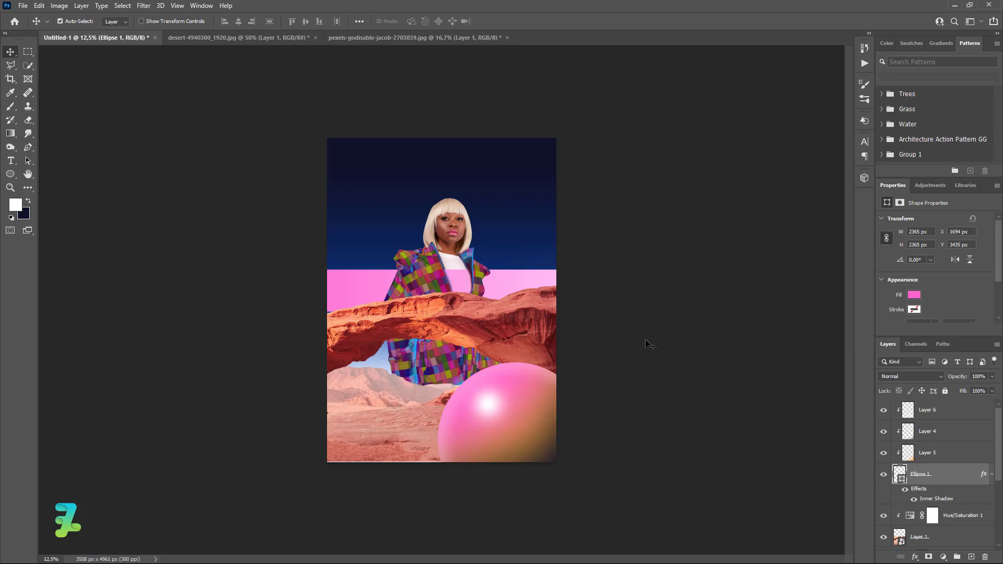
click(11, 174)
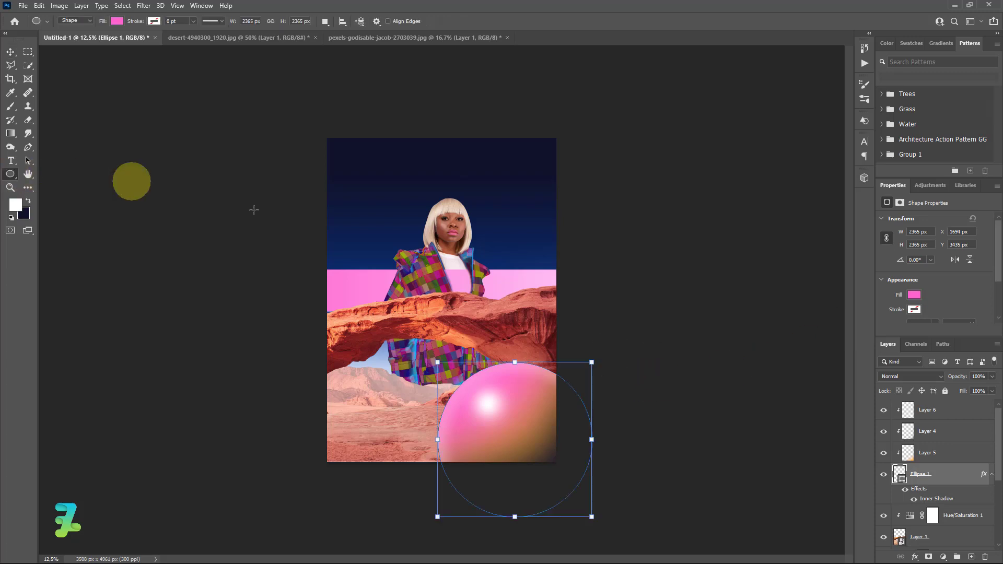
click(940, 414)
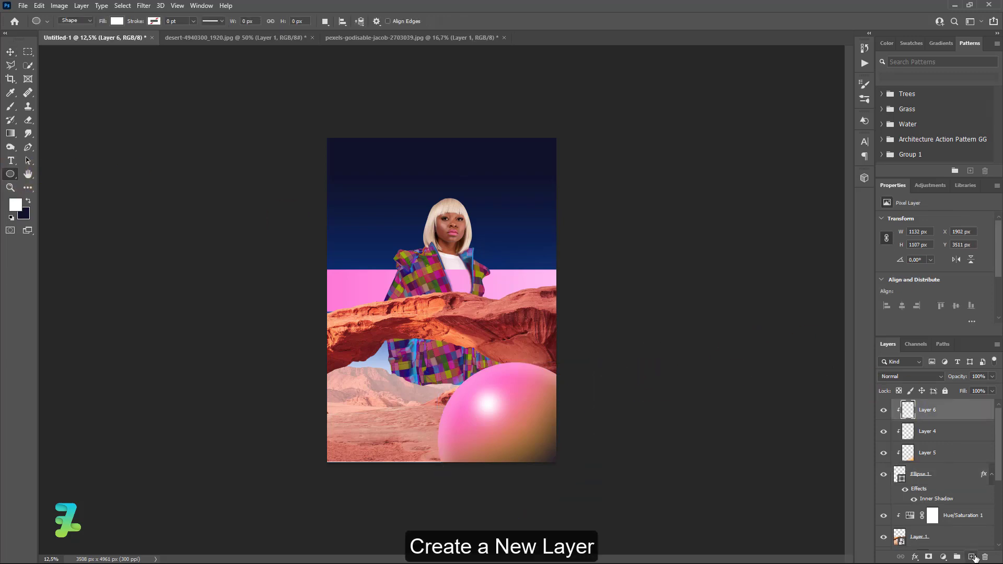
click(972, 557)
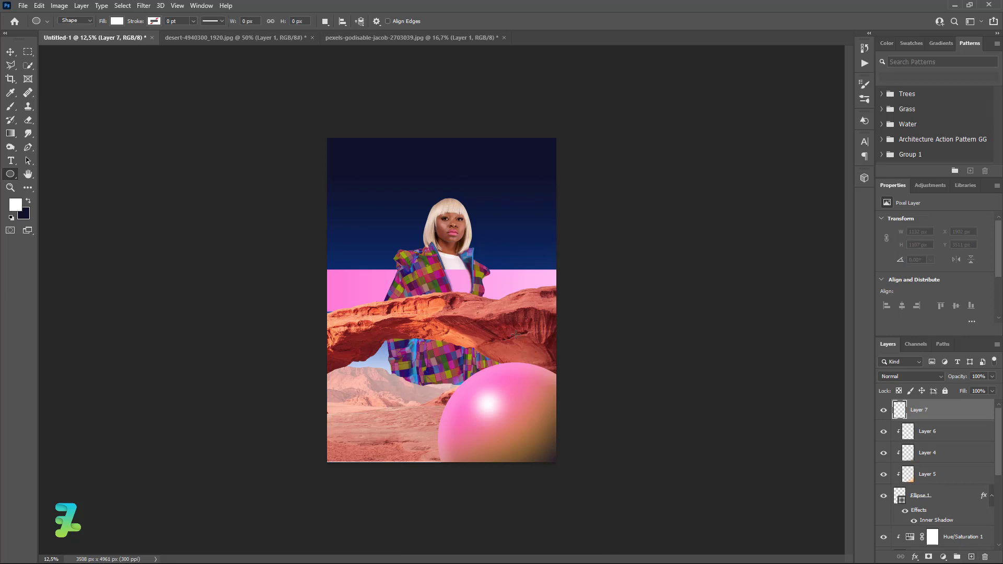
key(Delete)
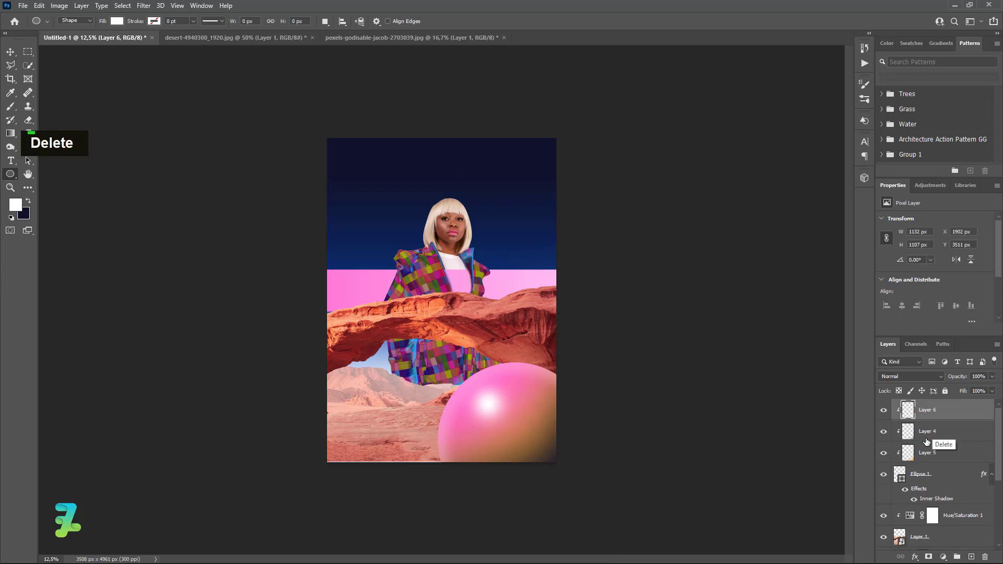
Group the pink circle with its three clipped shading layers and duplicate the group.
shift+click(931, 475)
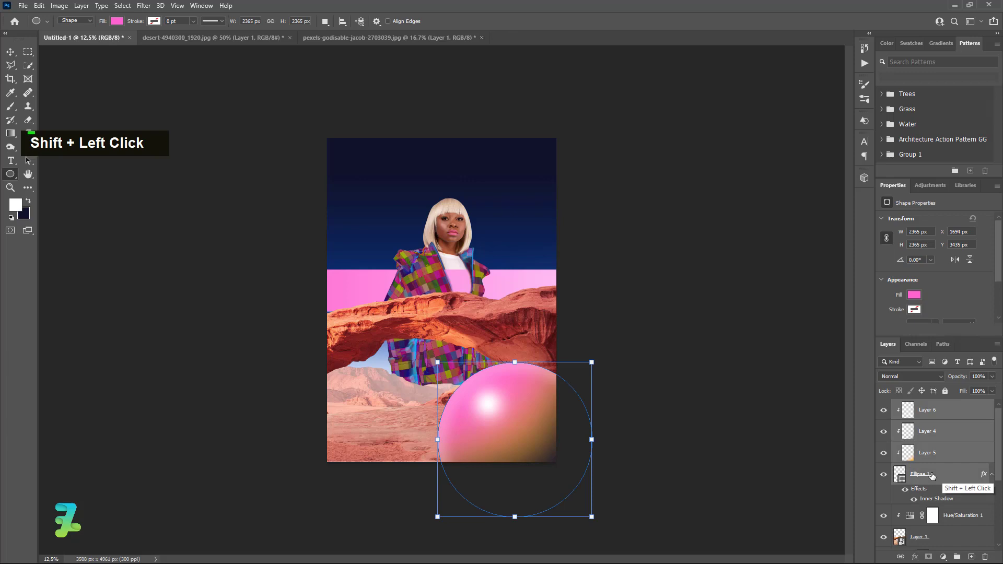
key(ctrl+g)
key(ctrl+j)
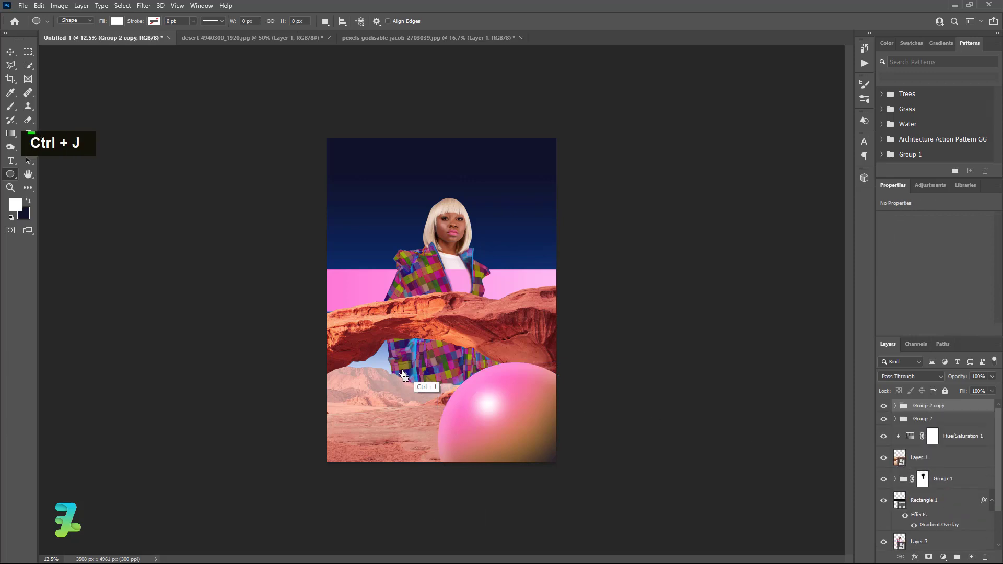
Convert the duplicated sphere group to a smart object and move it up-left to about X -72, Y 871 px.
key(v)
key(ctrl+z)
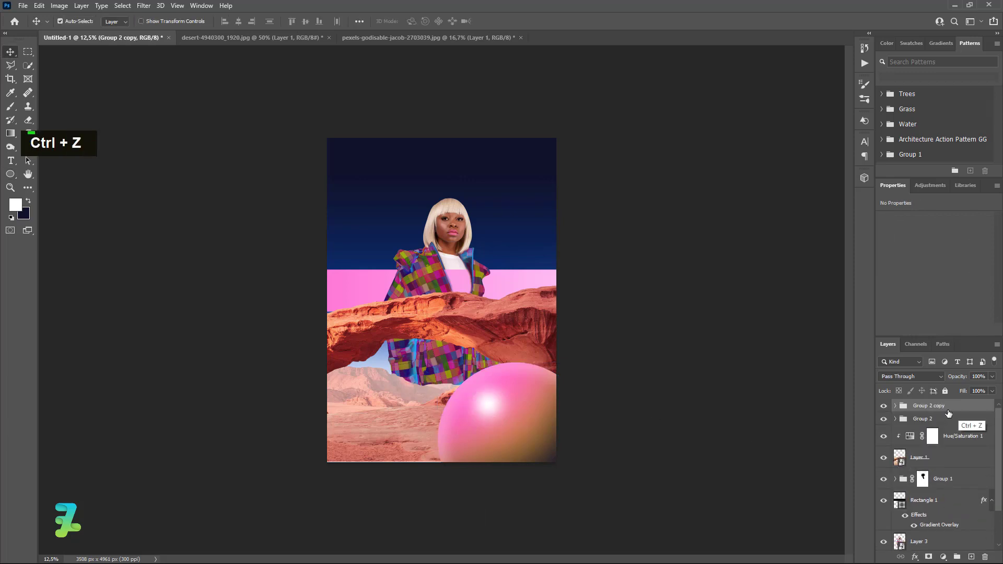
right_click(949, 414)
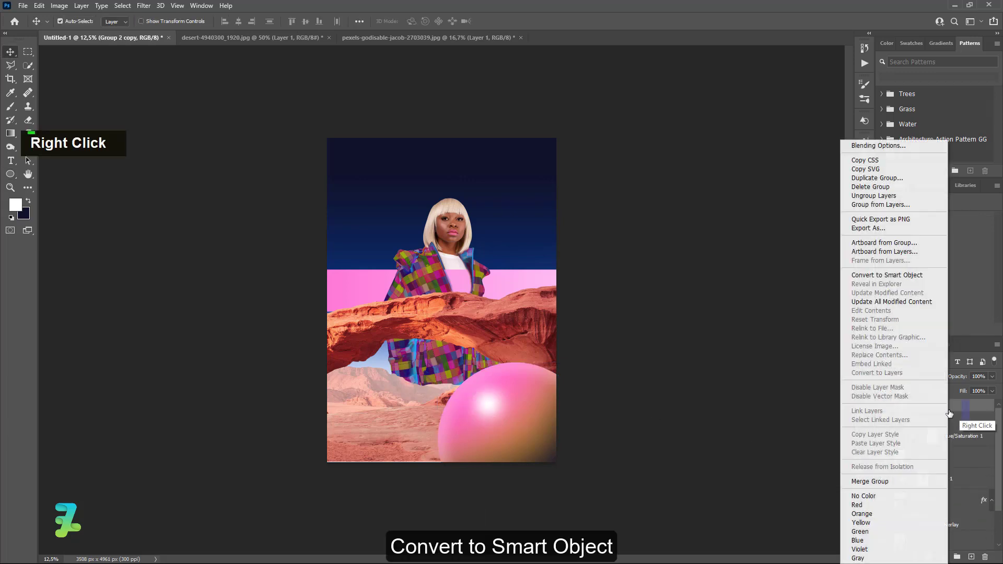
click(883, 277)
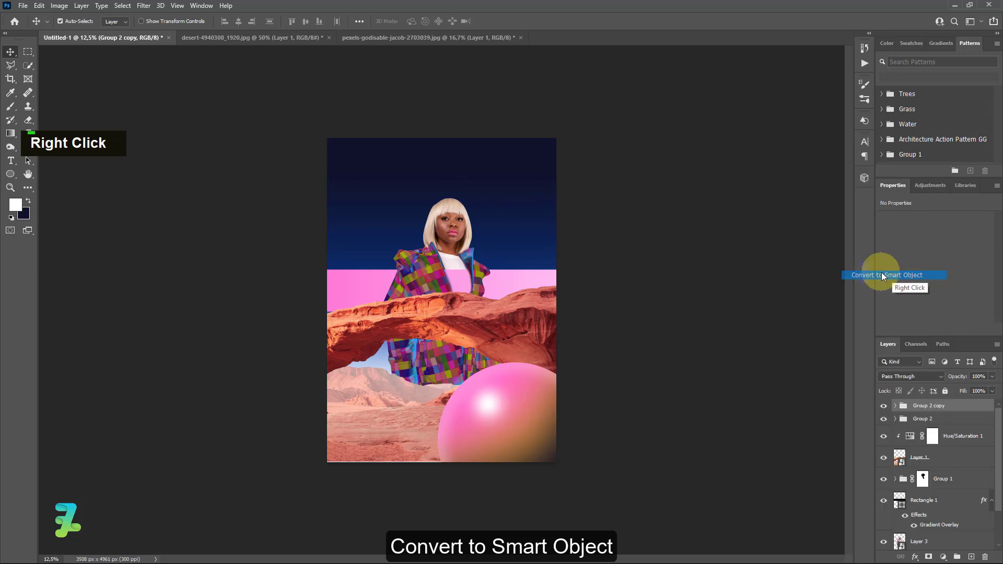
drag(505, 408, 391, 240)
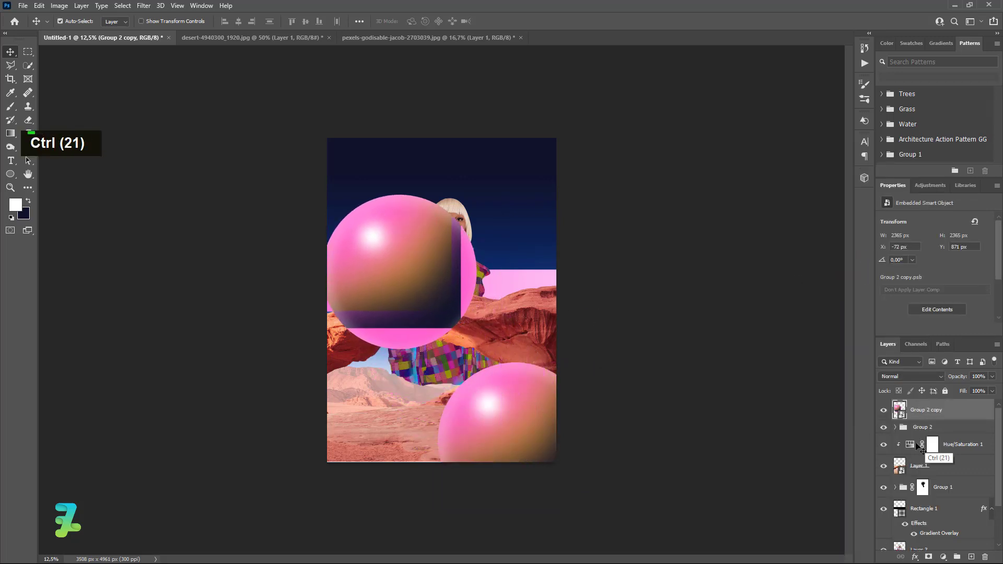
Open the sphere copy's smart object contents and shift Layer 4 and Layer 5 together towards the sphere's lower-right edge.
double_click(900, 409)
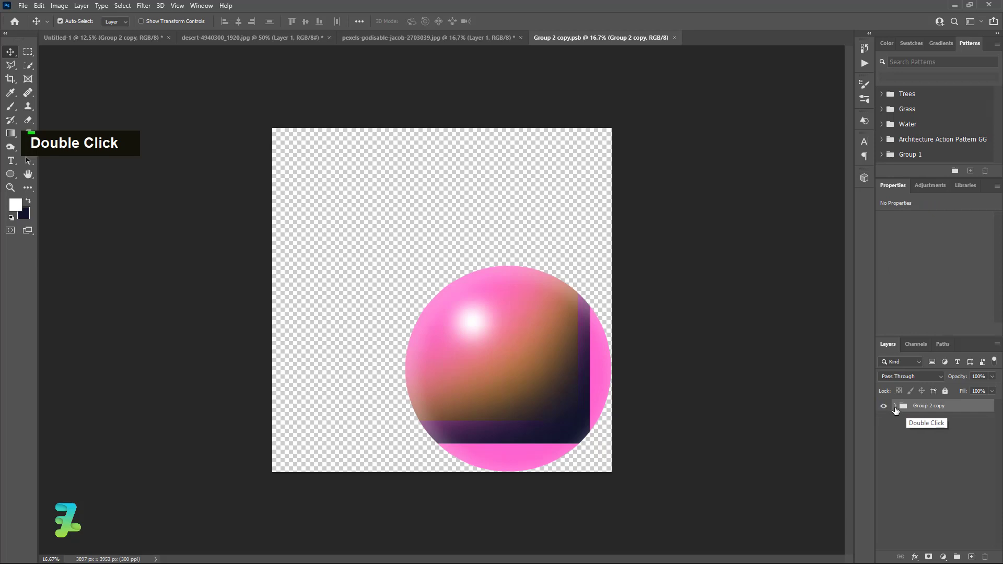
click(895, 407)
click(922, 444)
shift+click(922, 474)
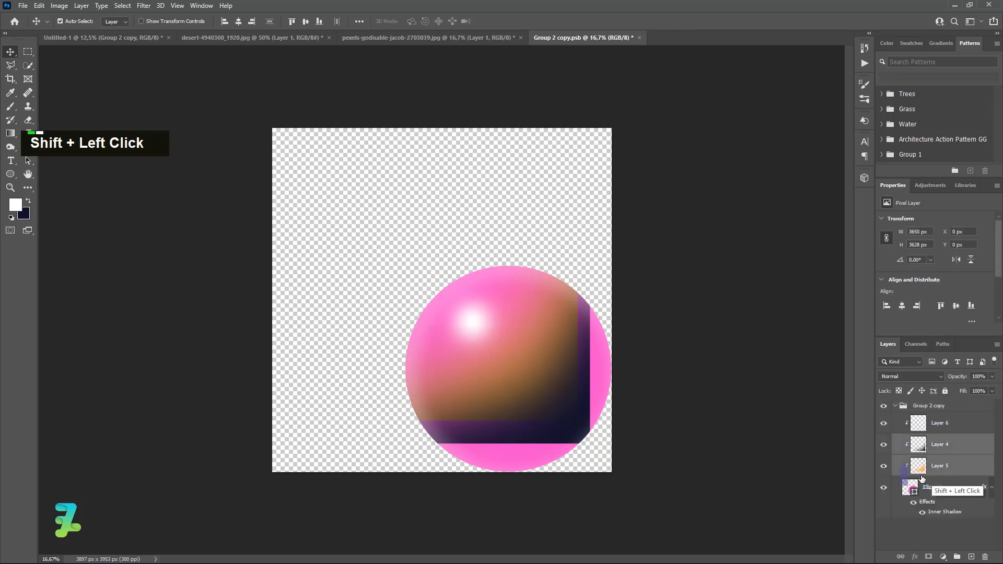
key(ctrl+t)
drag(591, 443, 488, 385)
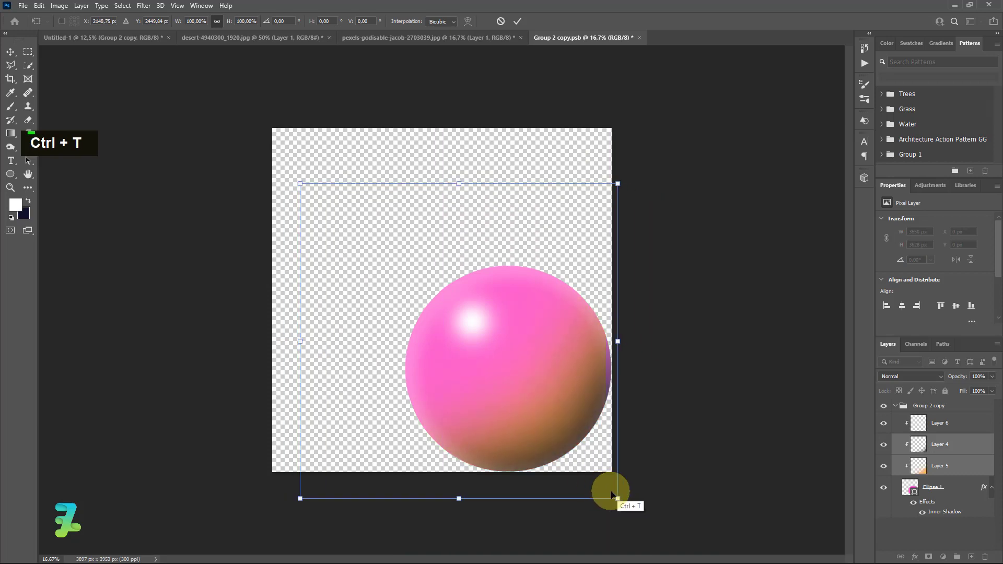
Enlarge the two shading layers to about 203%, reposition them up-left over the sphere, and save and close the smart object.
drag(617, 498, 685, 563)
drag(561, 401, 508, 341)
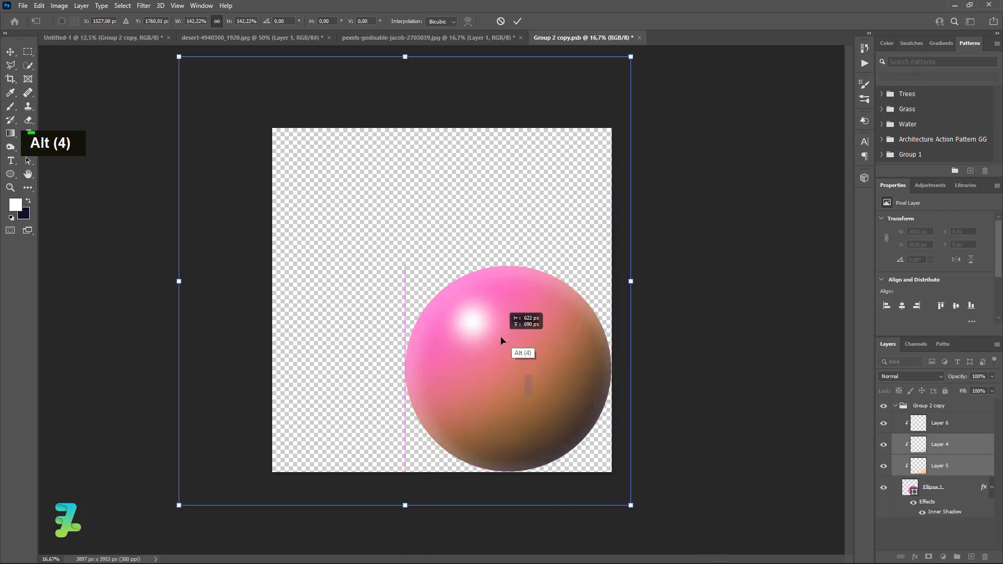
drag(630, 505, 685, 560)
drag(566, 383, 520, 343)
drag(642, 519, 686, 559)
drag(526, 363, 503, 330)
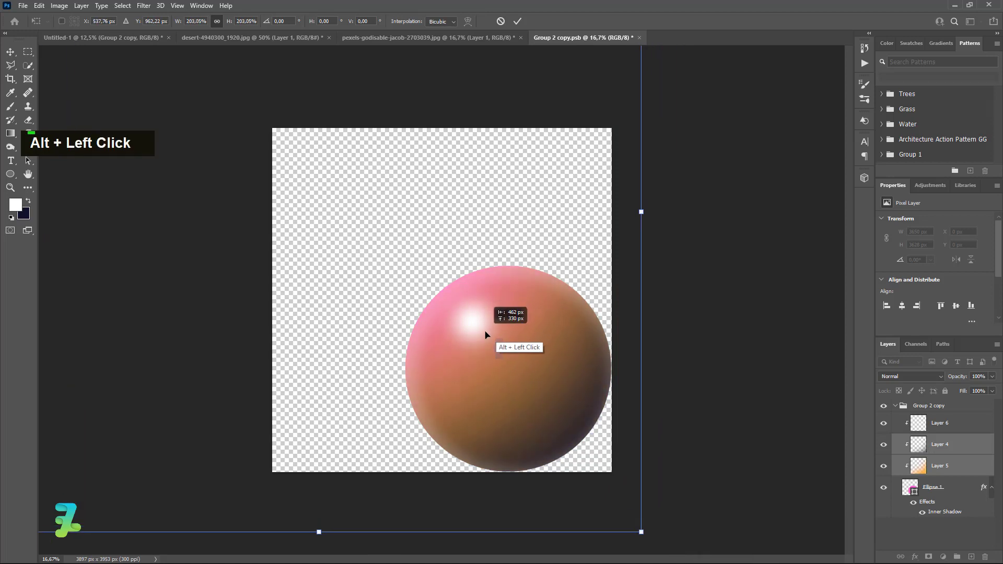
key(Return)
key(ctrl+s)
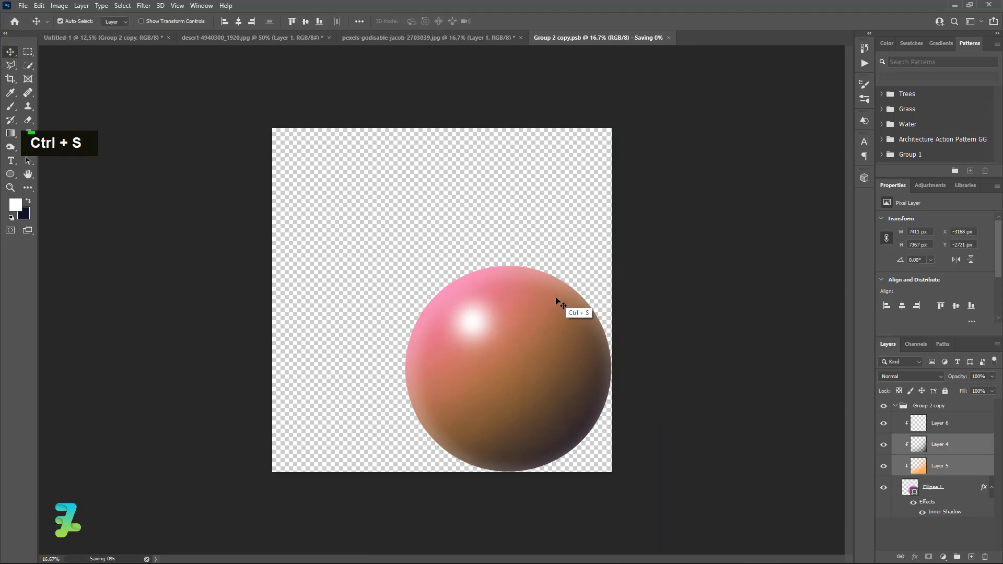
click(635, 38)
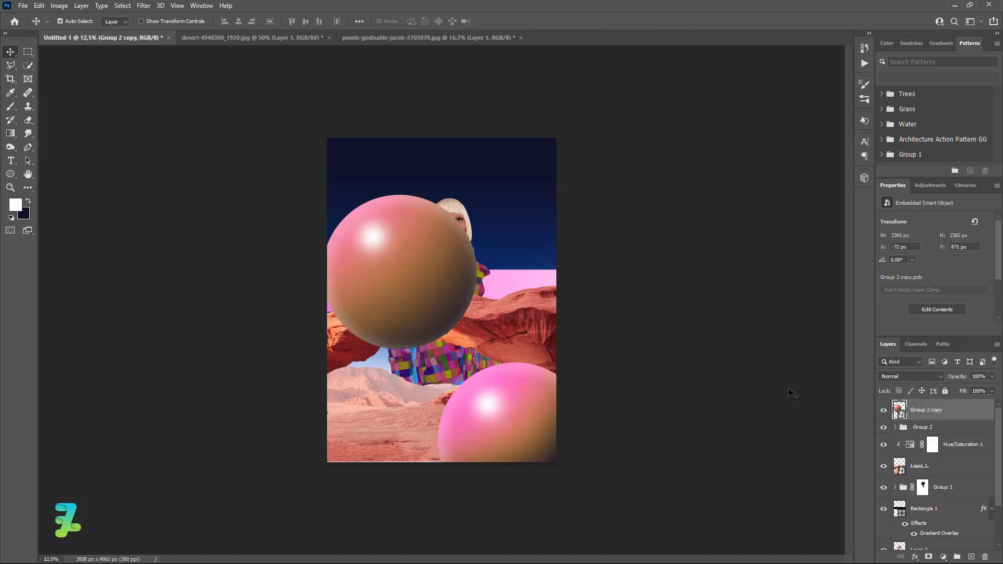
Place the sphere copy's layer directly below Layer 3 and move it behind the woman to about X 1143, Y 378 px.
drag(903, 414, 941, 505)
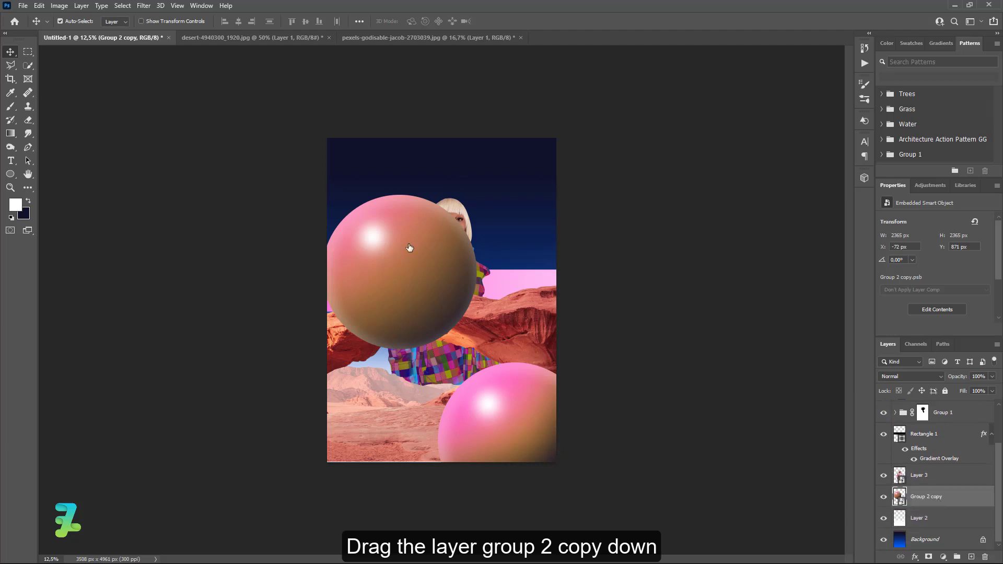
key(ctrl)
drag(396, 237, 473, 204)
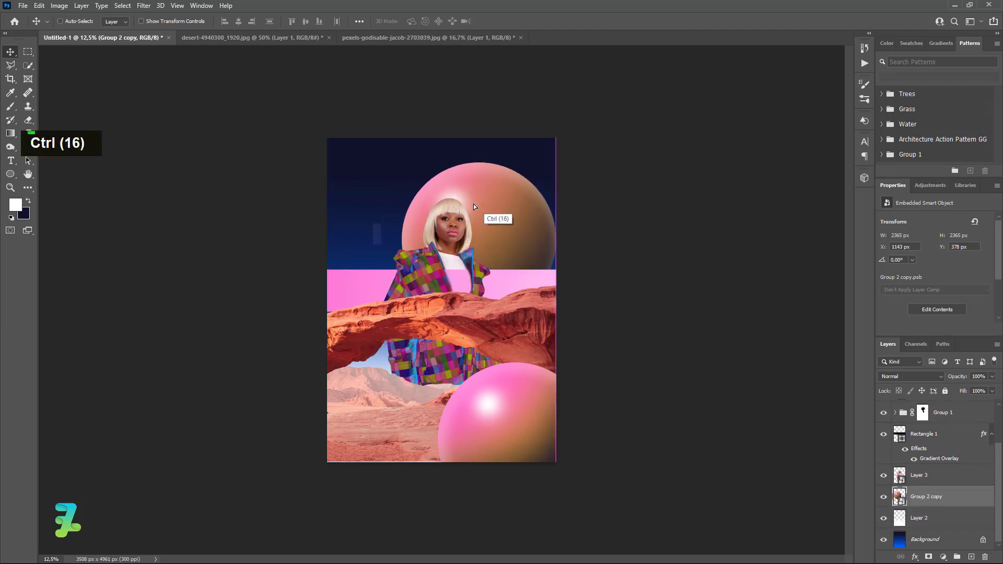
Scale the sphere behind the woman to about 41.76%, rotate it 16.15° and place it by her shoulder at about X 1782, Y 1399 px.
key(ctrl+t)
drag(556, 58, 491, 106)
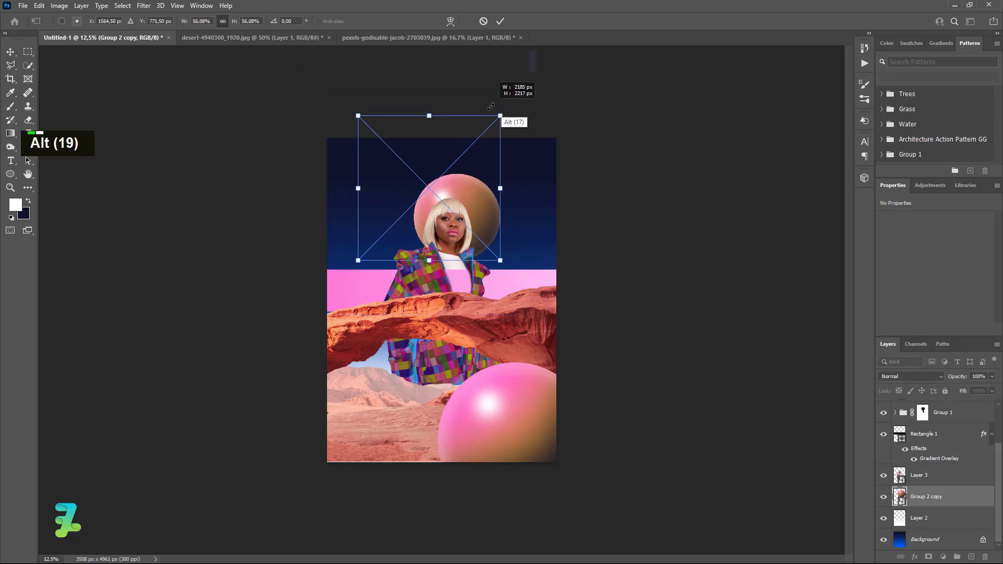
drag(448, 175, 477, 224)
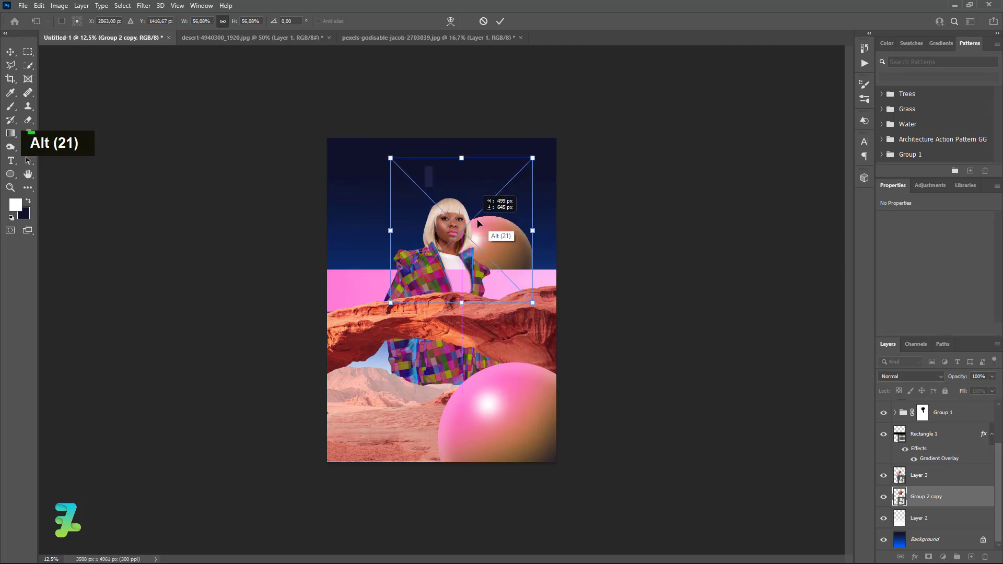
drag(549, 316, 525, 339)
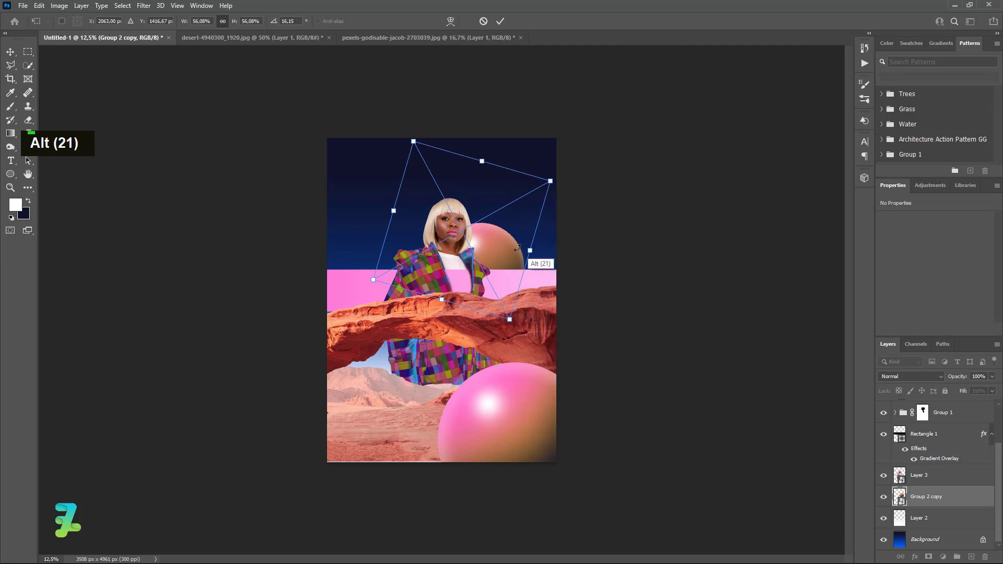
drag(518, 248, 523, 243)
drag(555, 180, 531, 190)
drag(493, 237, 463, 256)
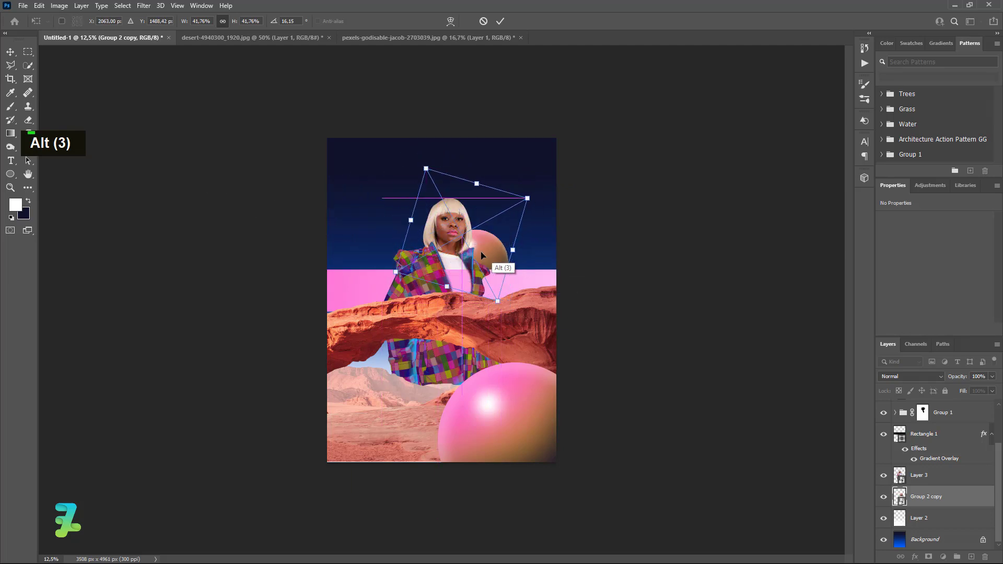
click(11, 53)
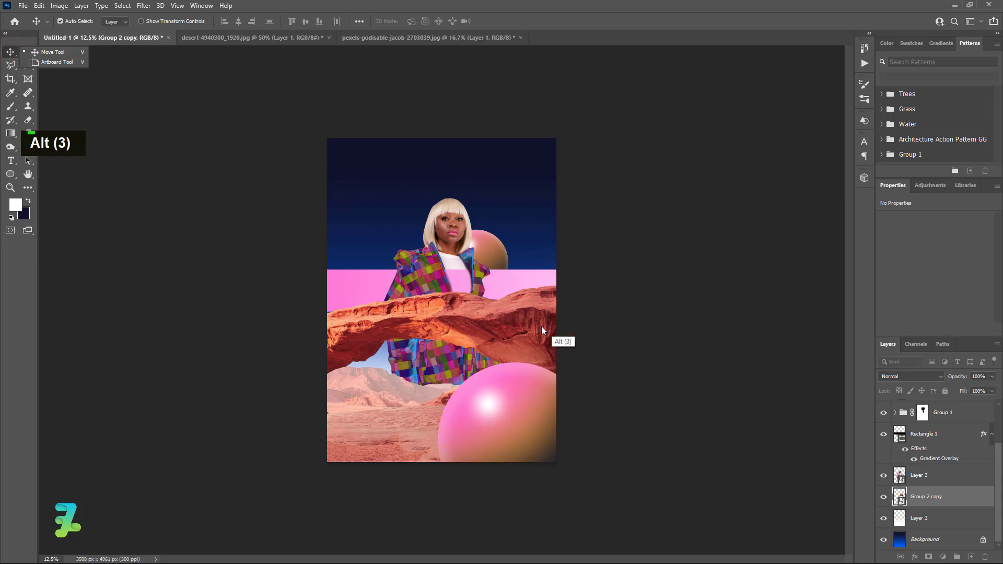
Duplicate the small sphere, bring the copy to the top of the layer stack and move it to about X 624, Y 3340 px.
key(ctrl+j)
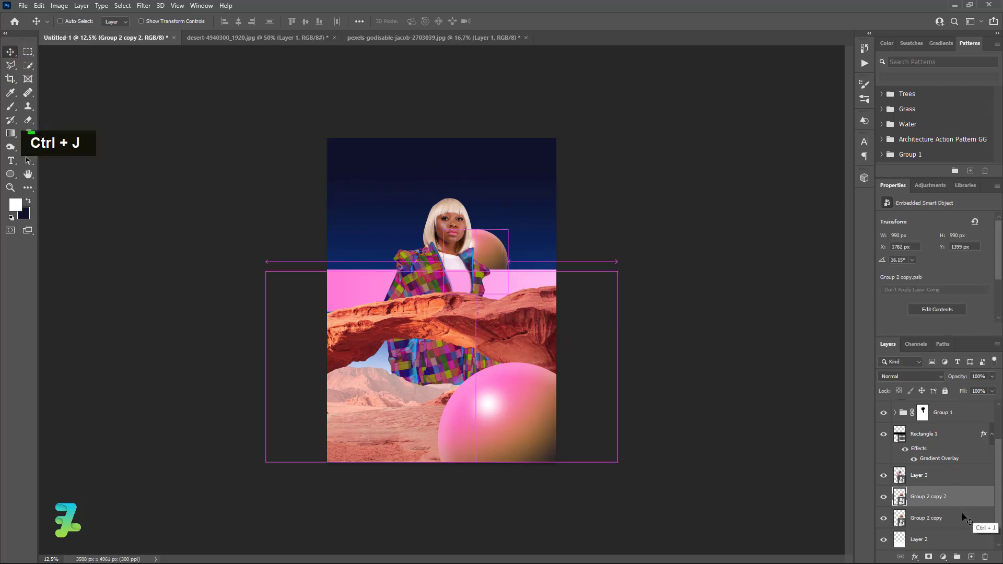
drag(904, 502, 928, 392)
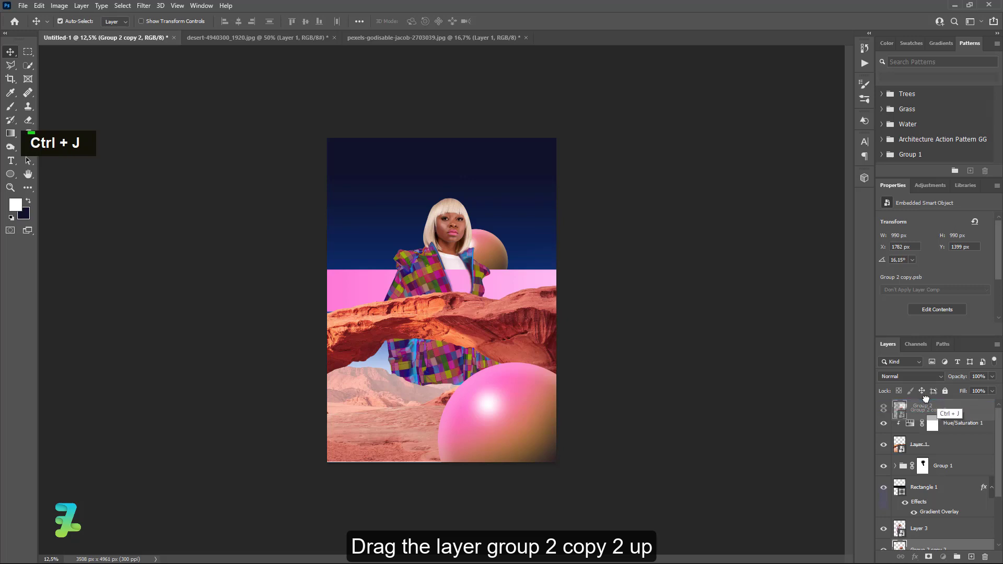
drag(925, 402, 927, 399)
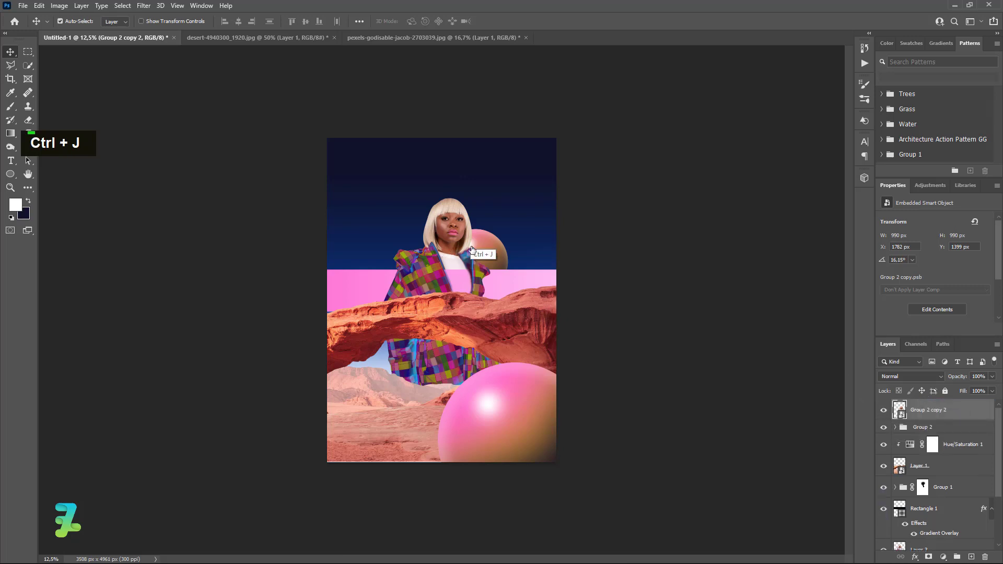
drag(472, 250, 397, 377)
Scale the new sphere copy below the arch down to about 17.31%.
key(ctrl+t)
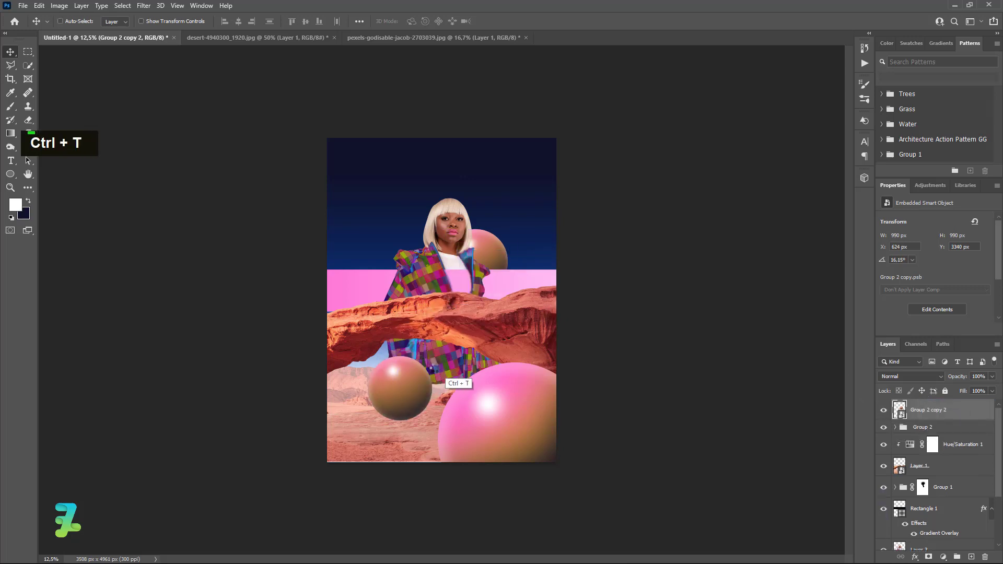
key(t)
key(ctrl+t)
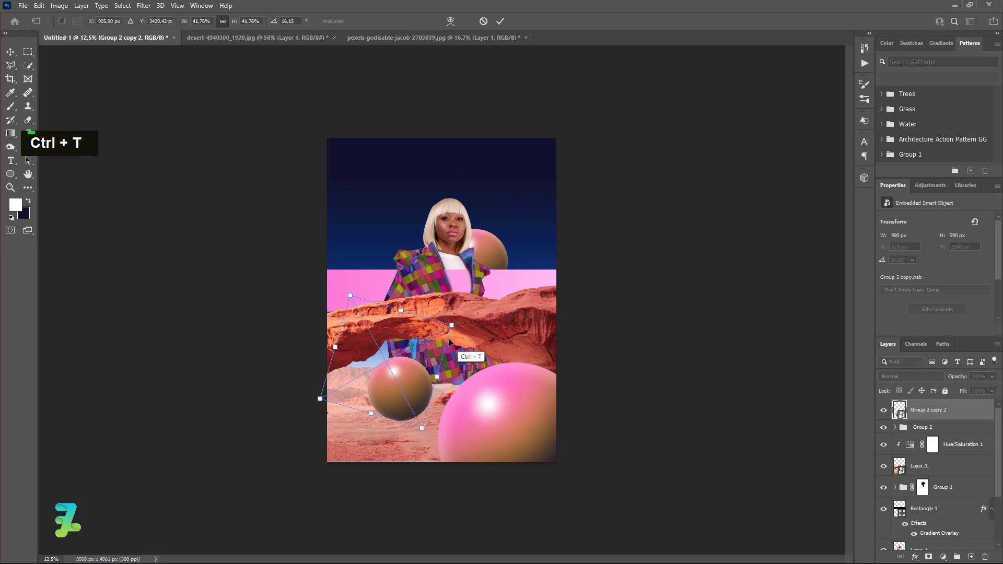
drag(451, 336, 419, 350)
Shrink the sphere copy further to about 11.83% and place it over the distant desert at about X 474, Y 3853 px.
key(ctrl+equal)
key(ctrl+equal)
key(ctrl+equal)
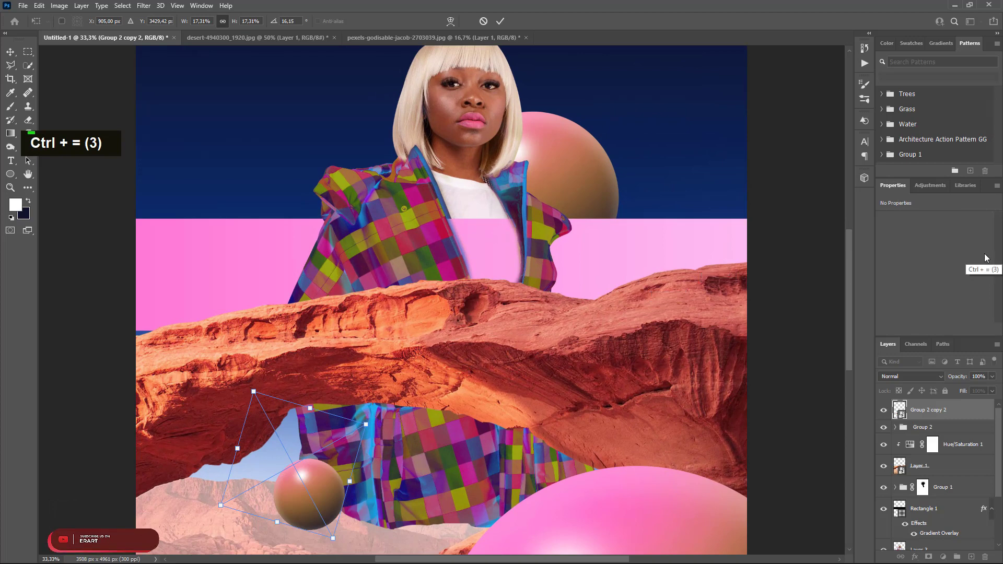
drag(849, 241, 815, 309)
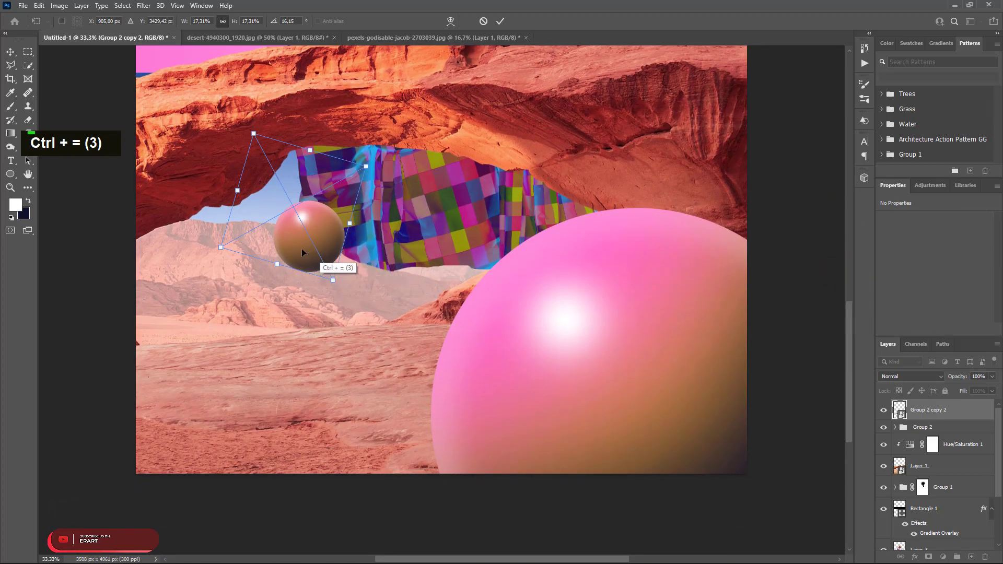
drag(297, 263, 252, 313)
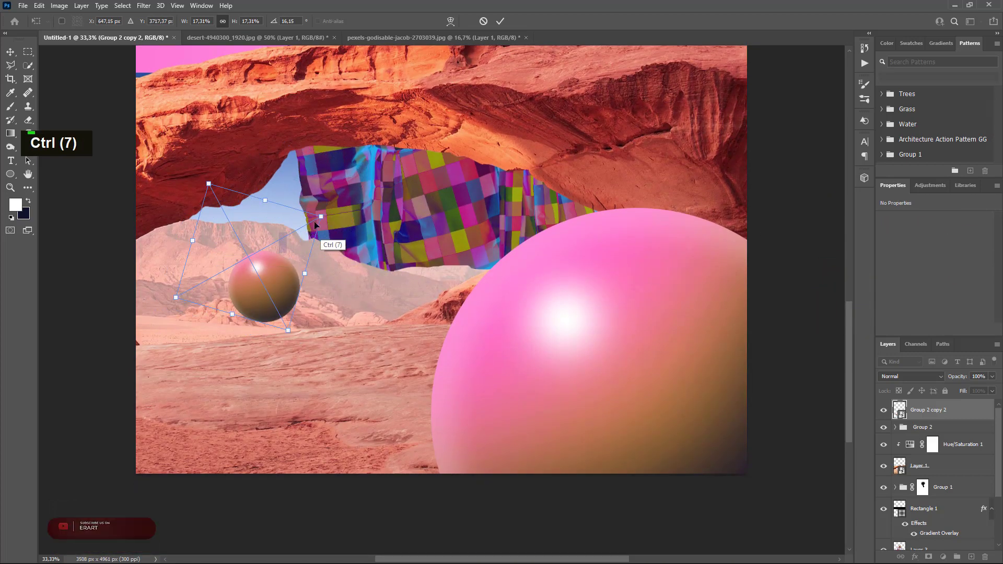
mouse_move(309, 222)
mouse_down()
mouse_move(284, 239)
mouse_move(293, 232)
mouse_up()
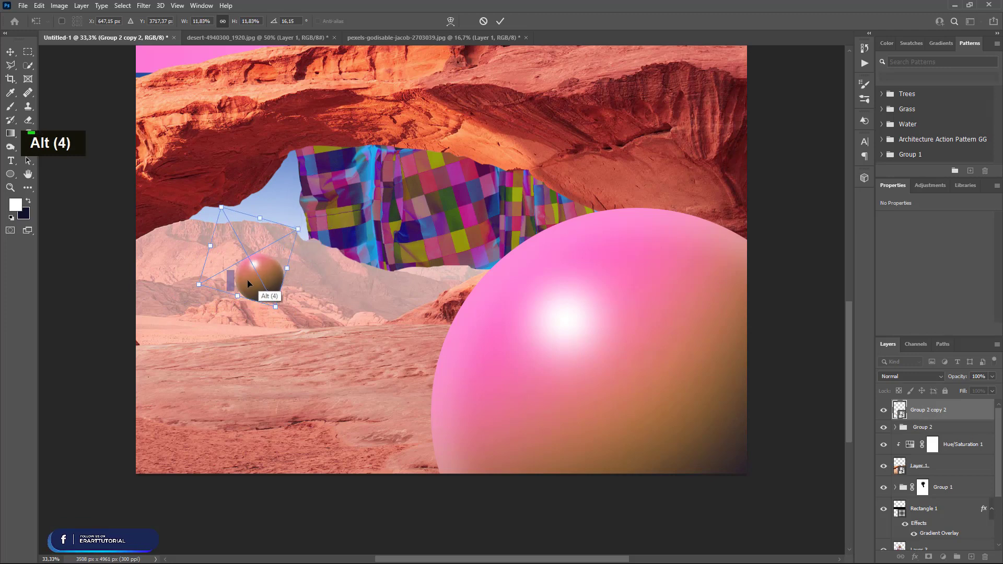
drag(246, 282, 229, 312)
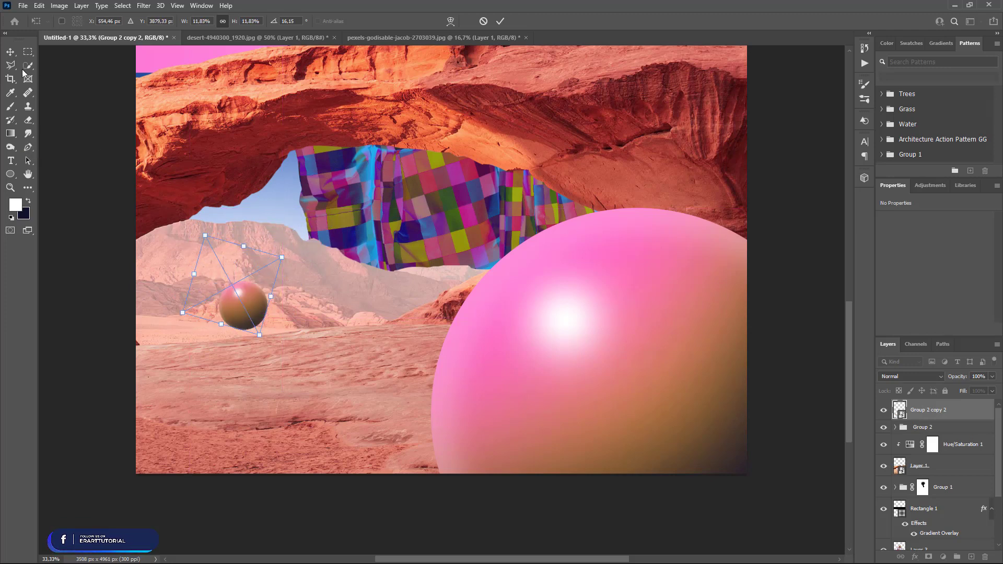
key(Return)
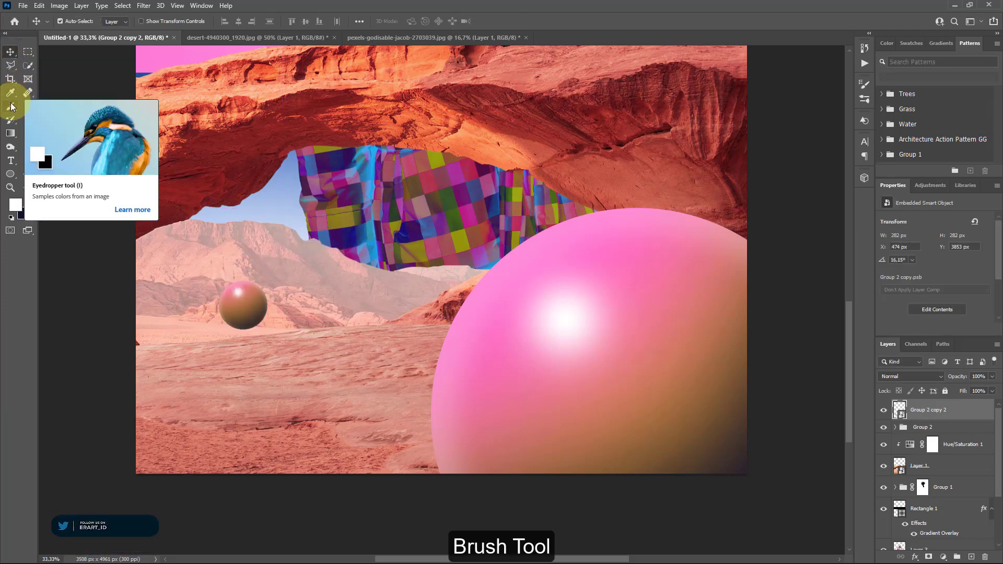
Paint a soft dark shadow spot with a 500 px brush on a new layer above the small desert sphere.
click(10, 107)
click(28, 201)
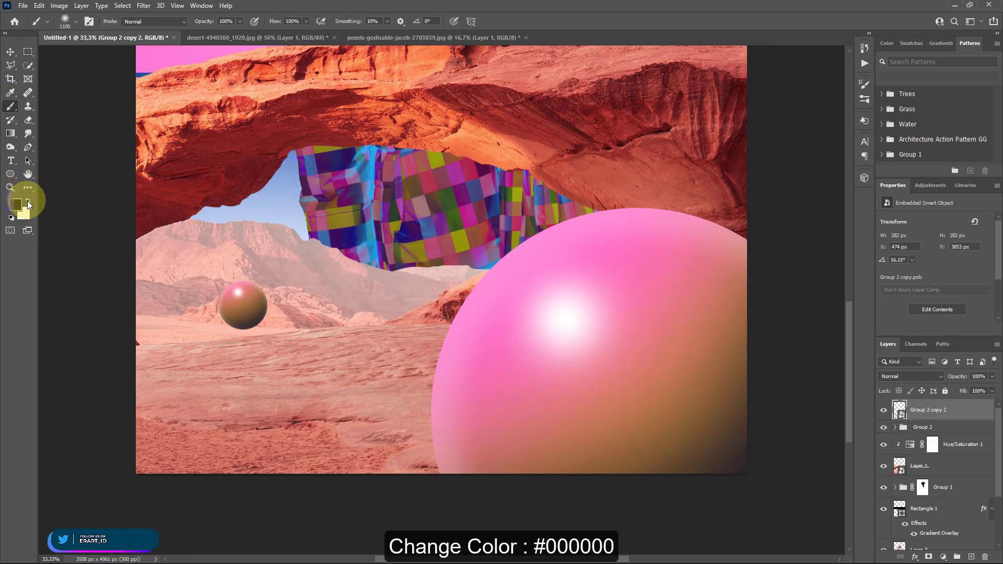
click(971, 557)
key(bracketleft)
key(bracketleft)
key(bracketleft)
key(bracketleft)
key(bracketleft)
key(bracketleft)
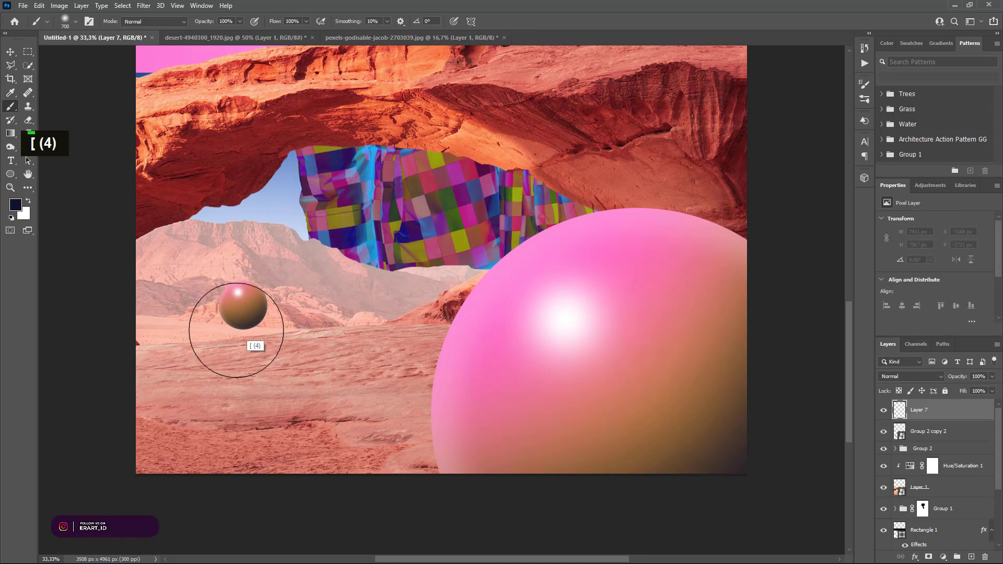
click(242, 316)
Flatten the shadow spot to about 89.49% width and 14.20% height and place it on the ground beneath the sphere at about X 611, Y 4236 px.
click(12, 52)
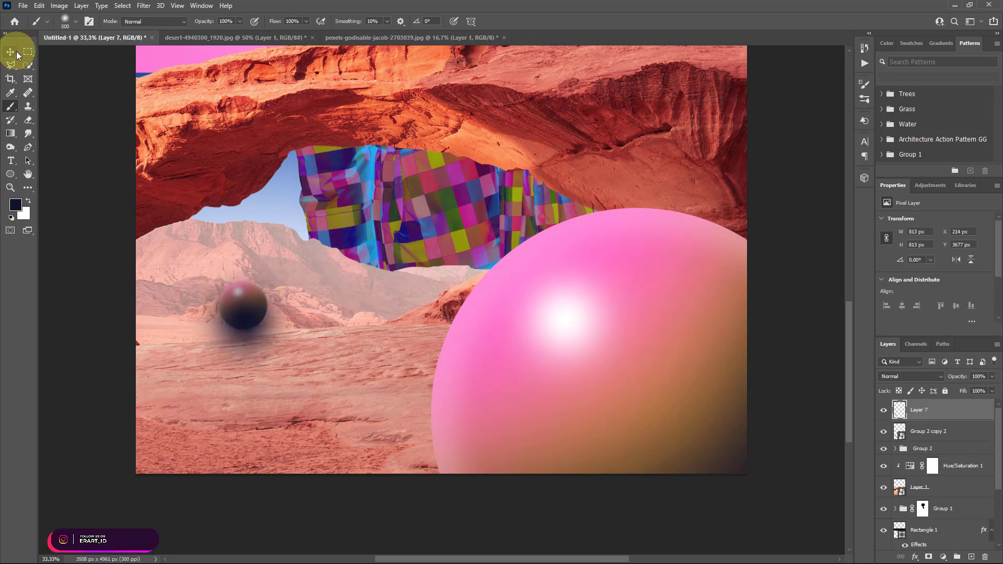
key(ctrl+t)
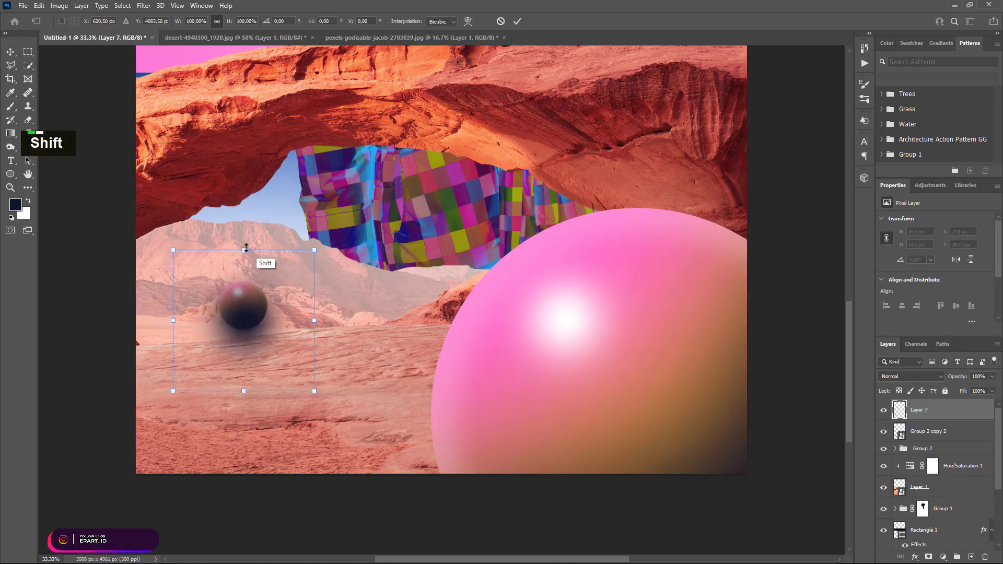
drag(246, 248, 250, 348)
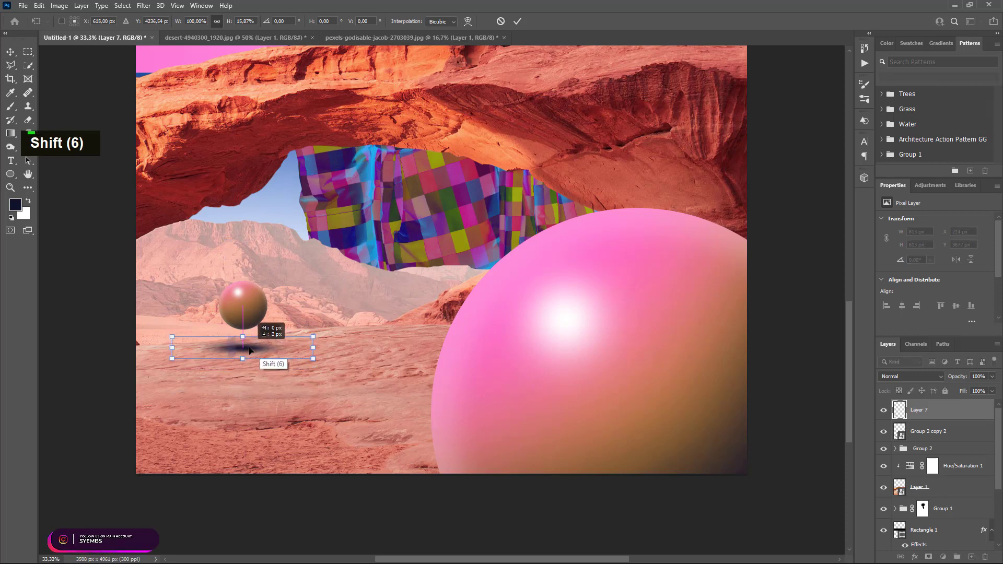
drag(316, 346, 308, 346)
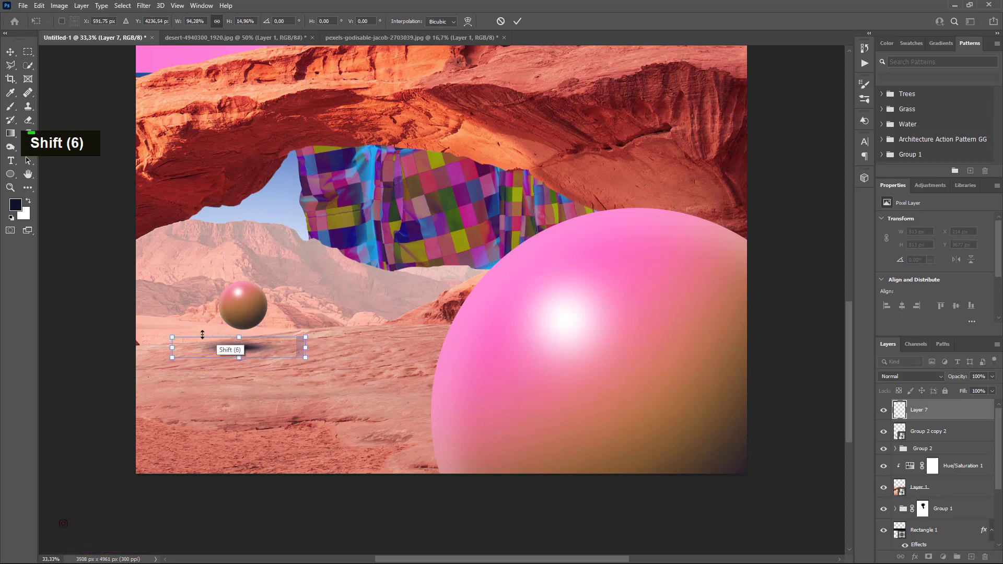
drag(168, 347, 173, 346)
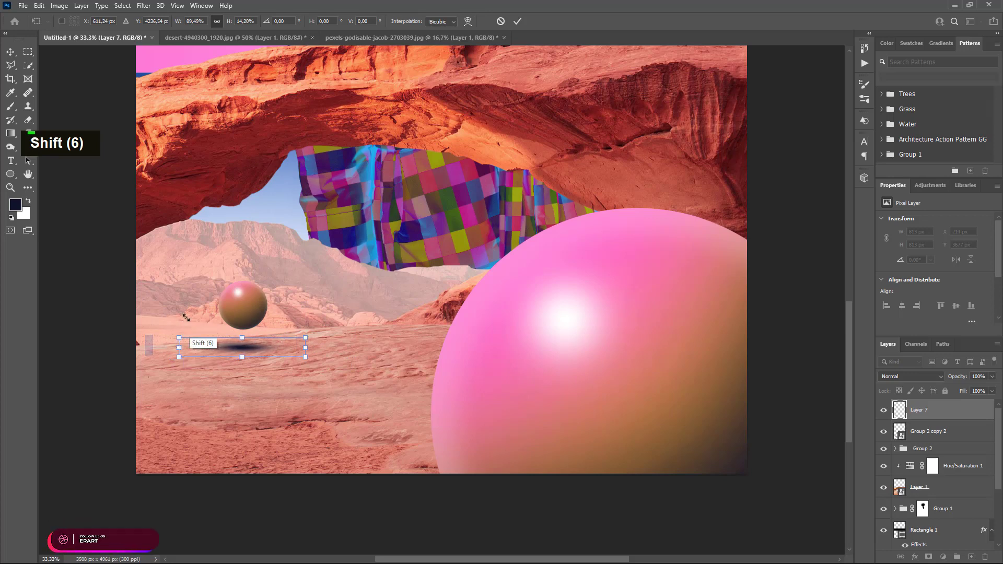
click(11, 52)
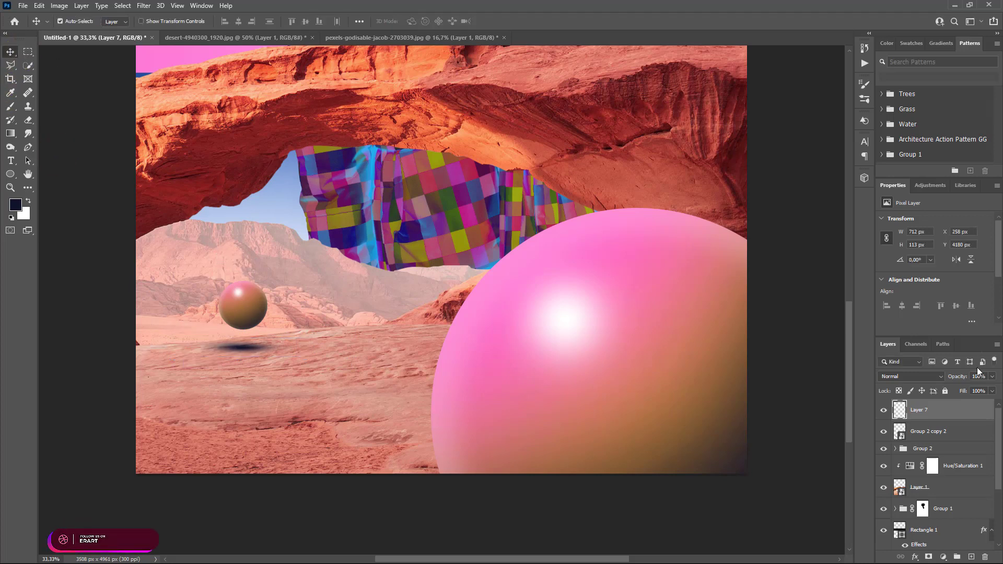
Lower the shadow layer's opacity to 53% and group it with the small desert sphere.
click(991, 377)
drag(960, 394, 967, 396)
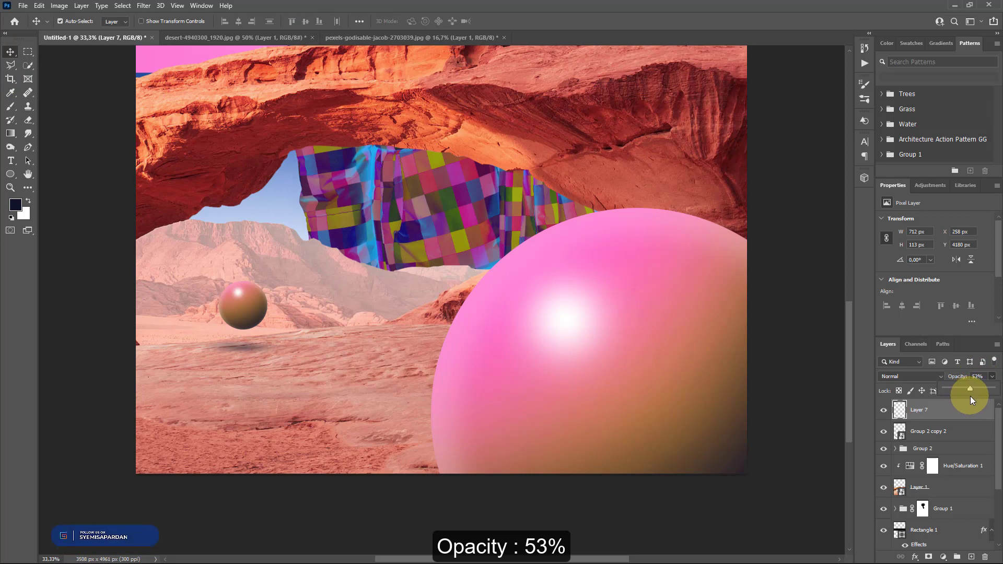
shift+click(956, 432)
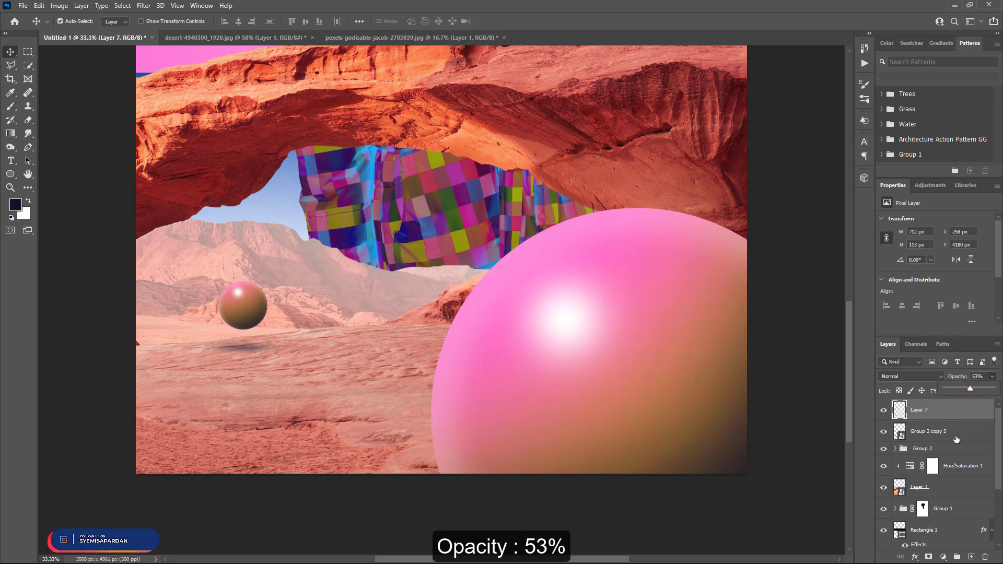
key(ctrl+g)
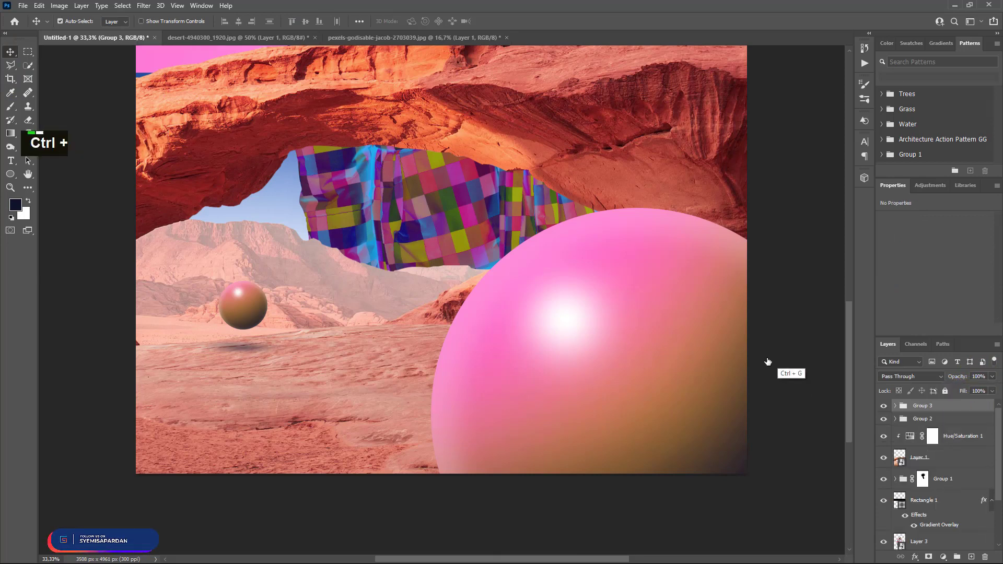
Duplicate the sphere-and-shadow group, scale the copy to about 45.80% and place it farther back in the desert at about X 1481, Y 4034 px.
key(ctrl+j)
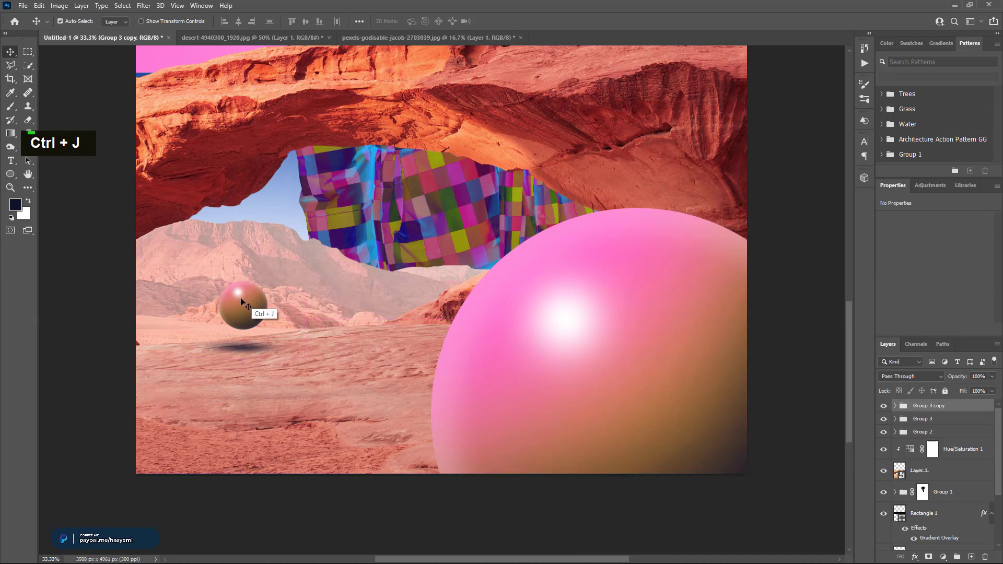
drag(242, 302, 391, 276)
key(ctrl+t)
drag(452, 254, 393, 306)
click(11, 51)
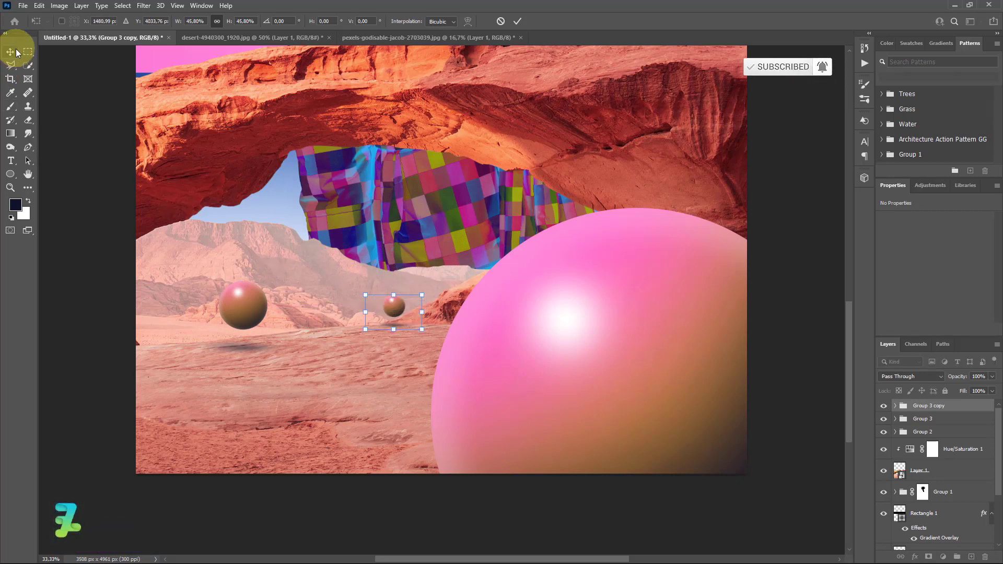
key(Down)
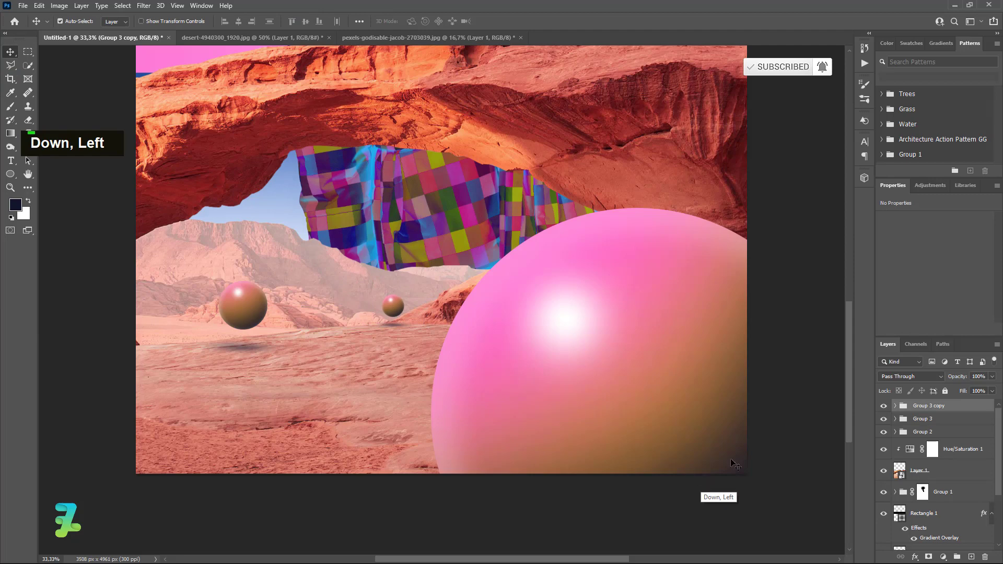
Apply a Gaussian Blur with a 5-pixel radius to the sphere inside the duplicated group.
click(894, 406)
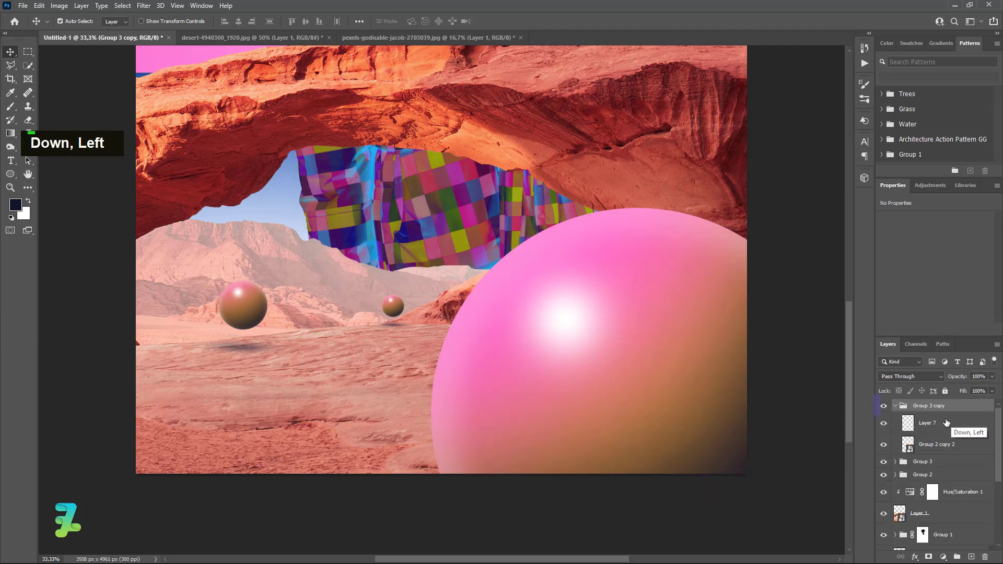
click(951, 445)
click(144, 6)
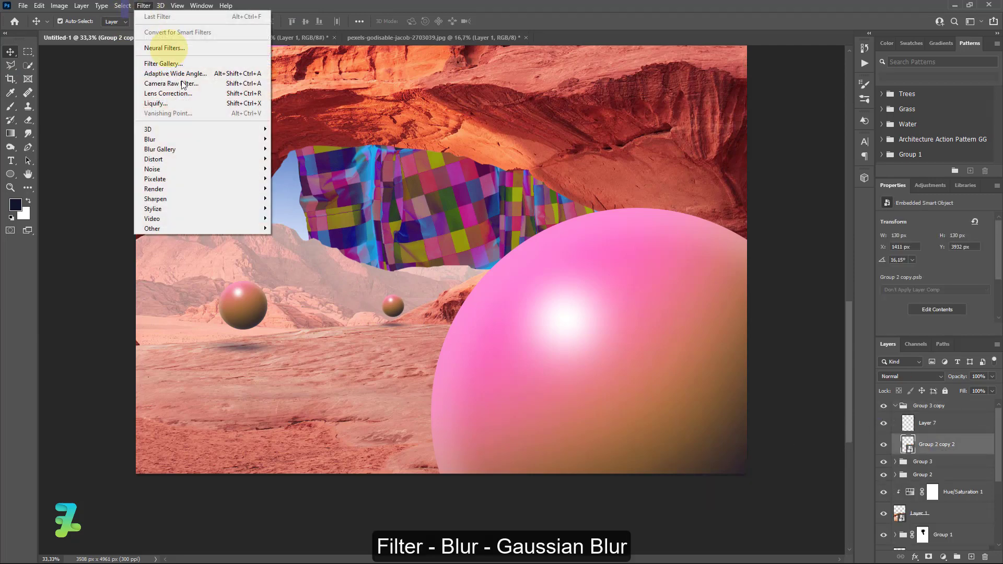
mouse_move(202, 139)
click(298, 178)
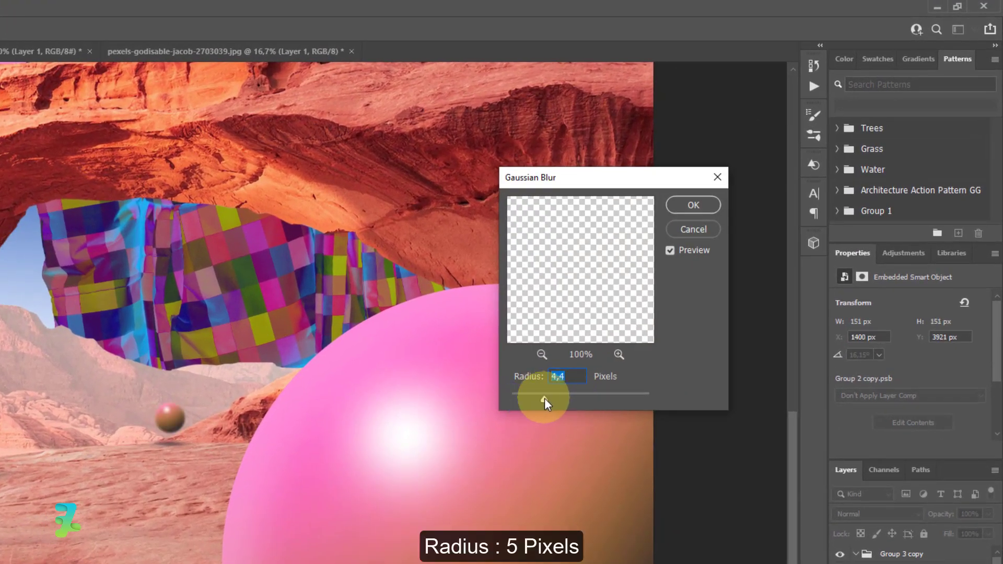
drag(562, 398, 600, 399)
text(5)
key(Tab)
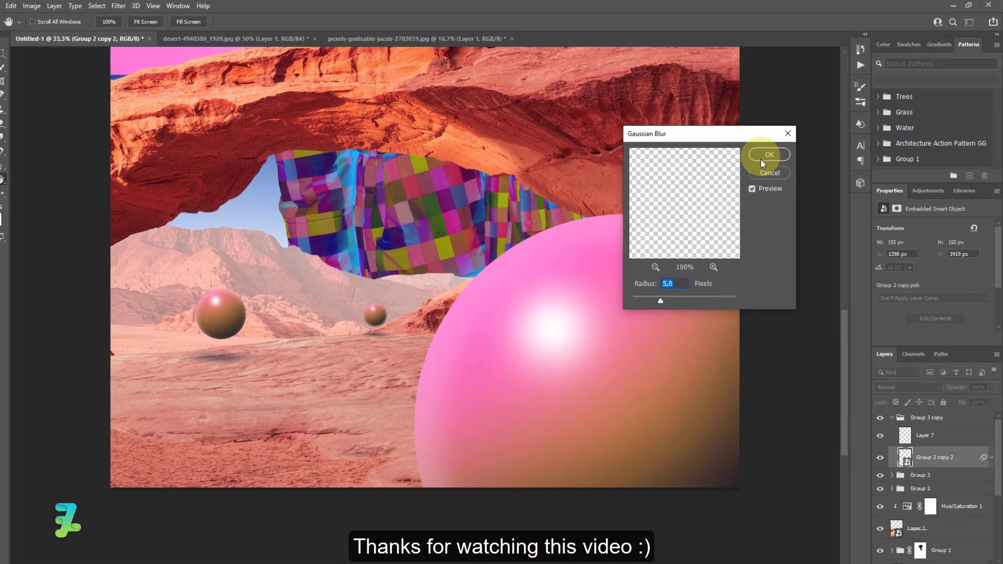
click(763, 156)
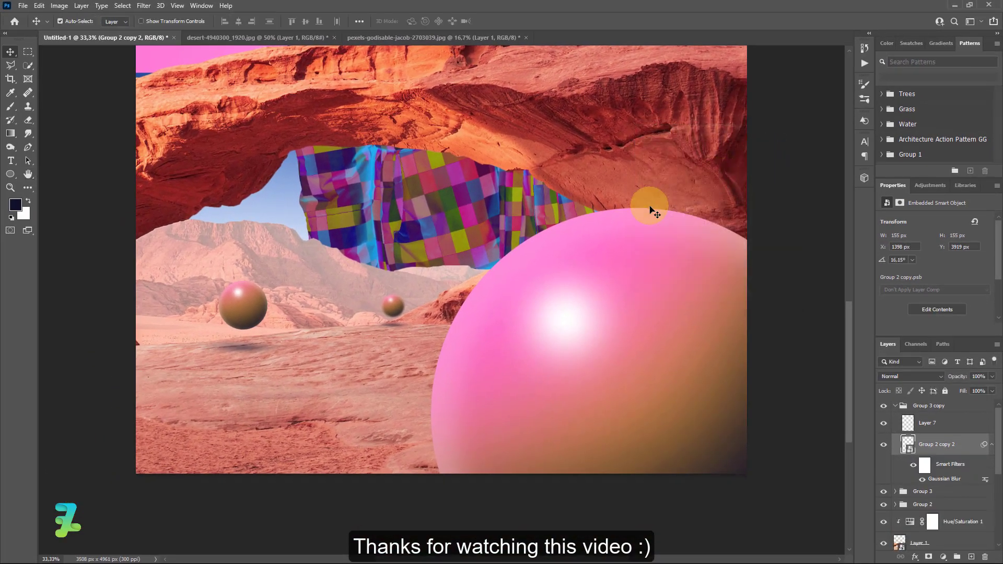
key(ctrl+minus)
key(ctrl+minus)
key(ctrl+minus)
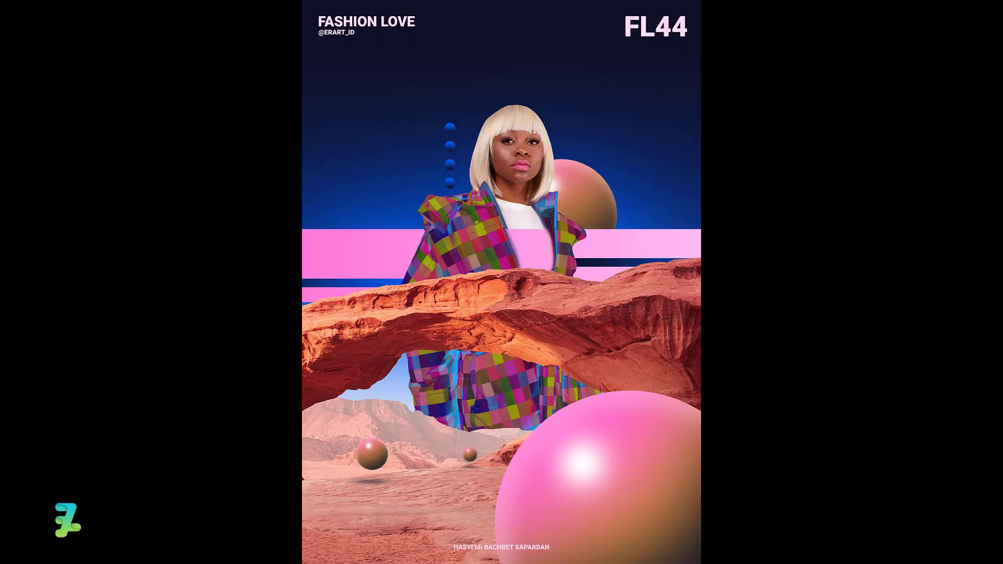